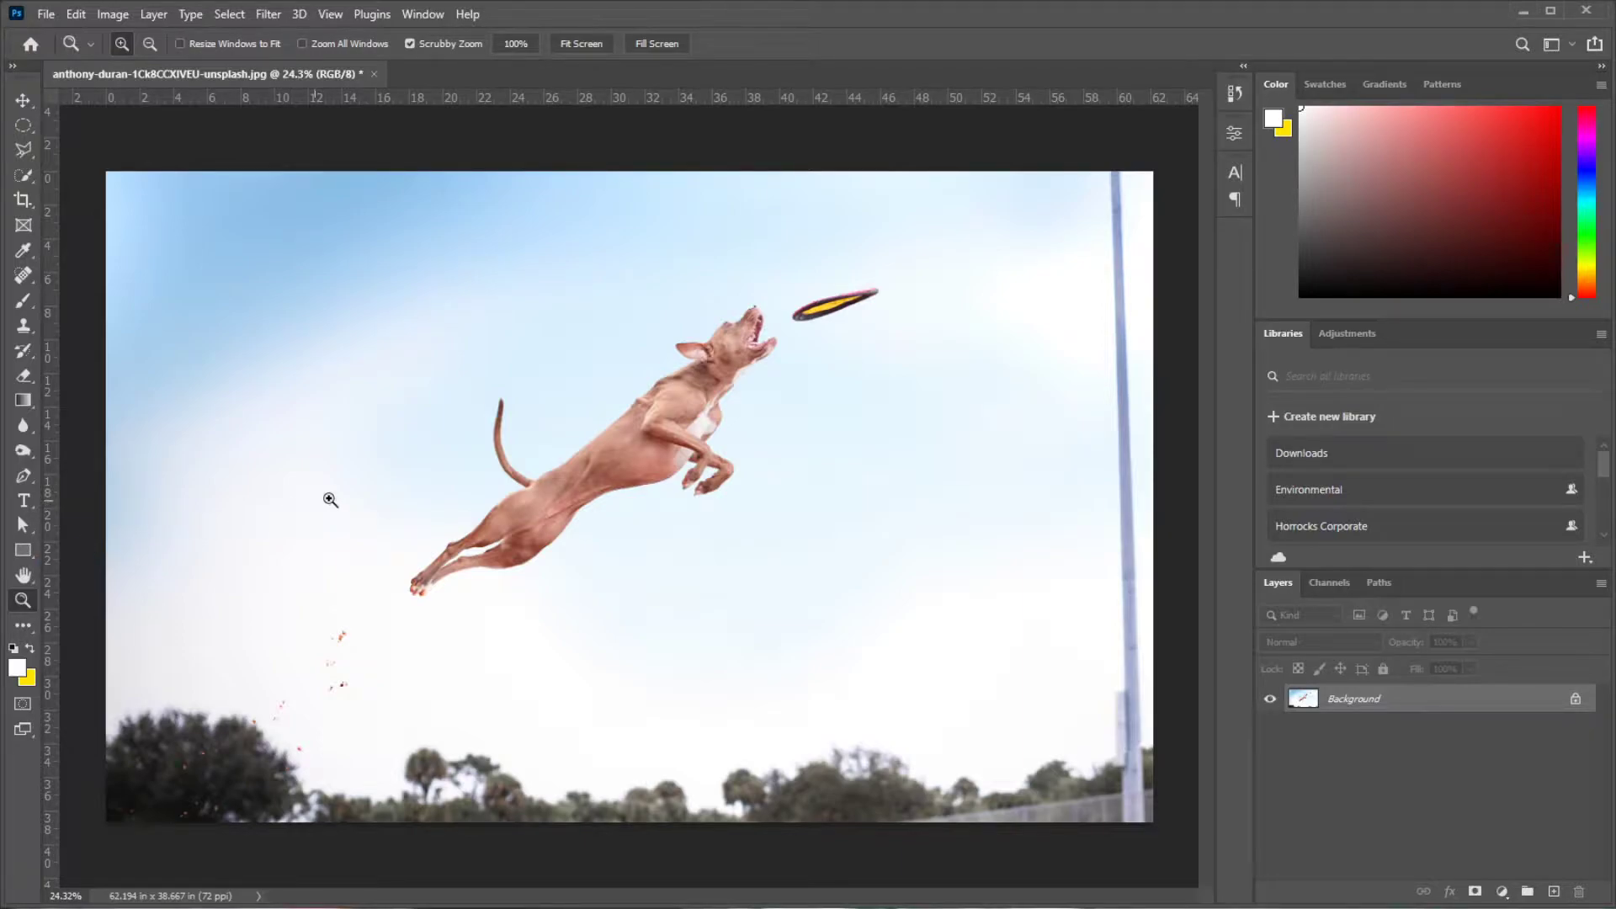
# Duplicate the Background layer and scale the copy to about 146%, shifted down-left.
pyautogui.click(22, 100)
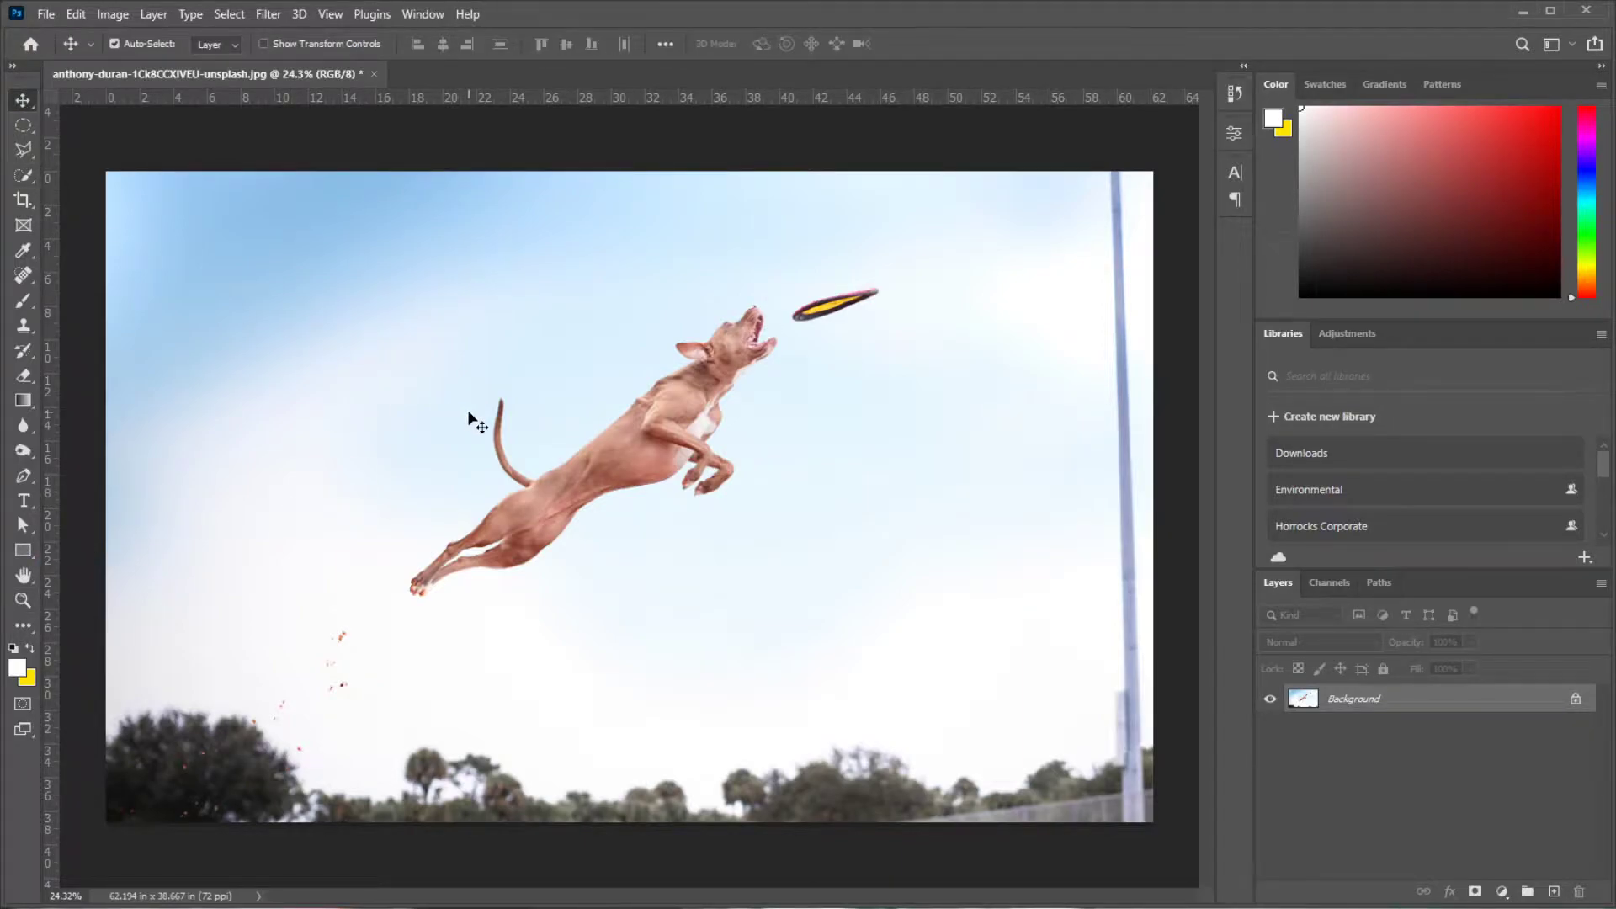
pyautogui.moveTo(1380, 705); pyautogui.dragTo(1554, 891)
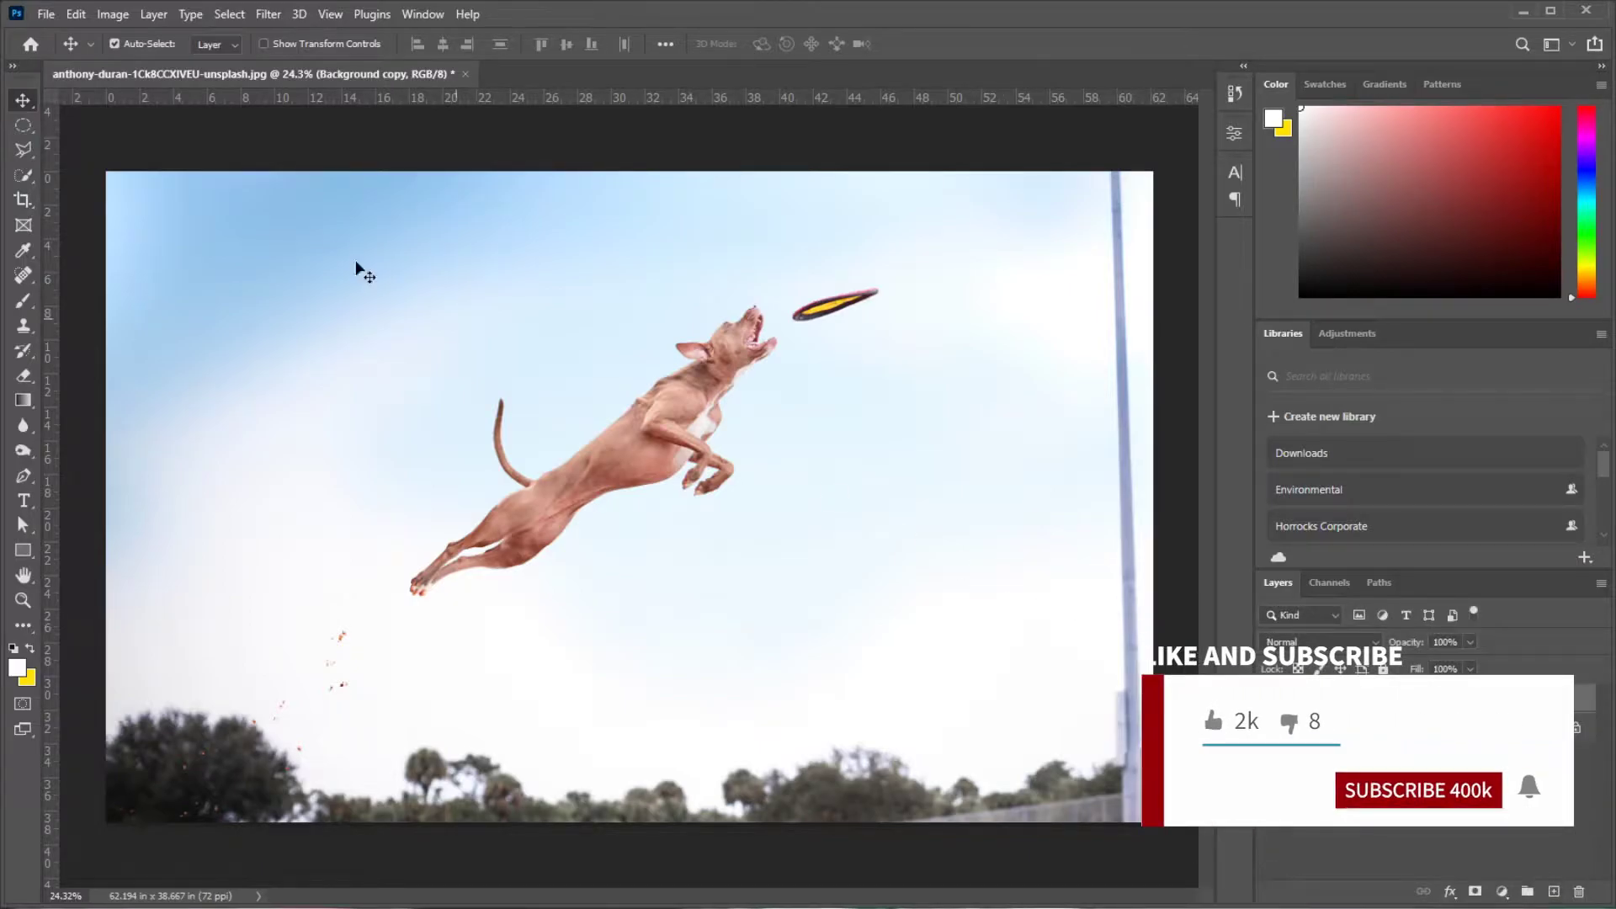
pyautogui.click(76, 15)
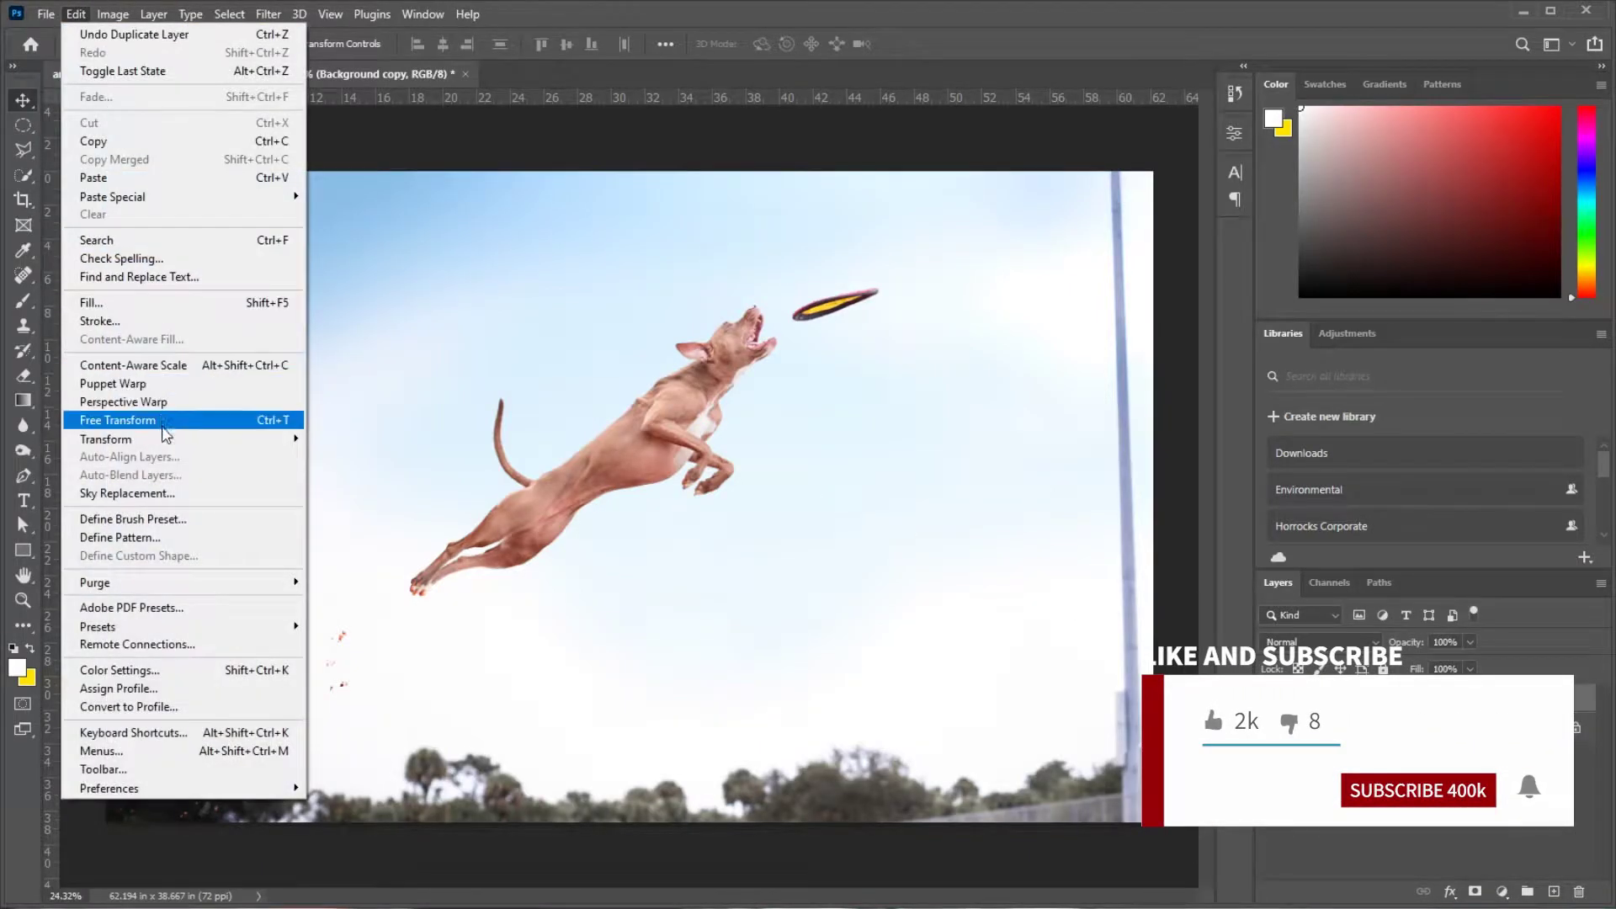
pyautogui.moveTo(106, 438)
pyautogui.click(335, 466)
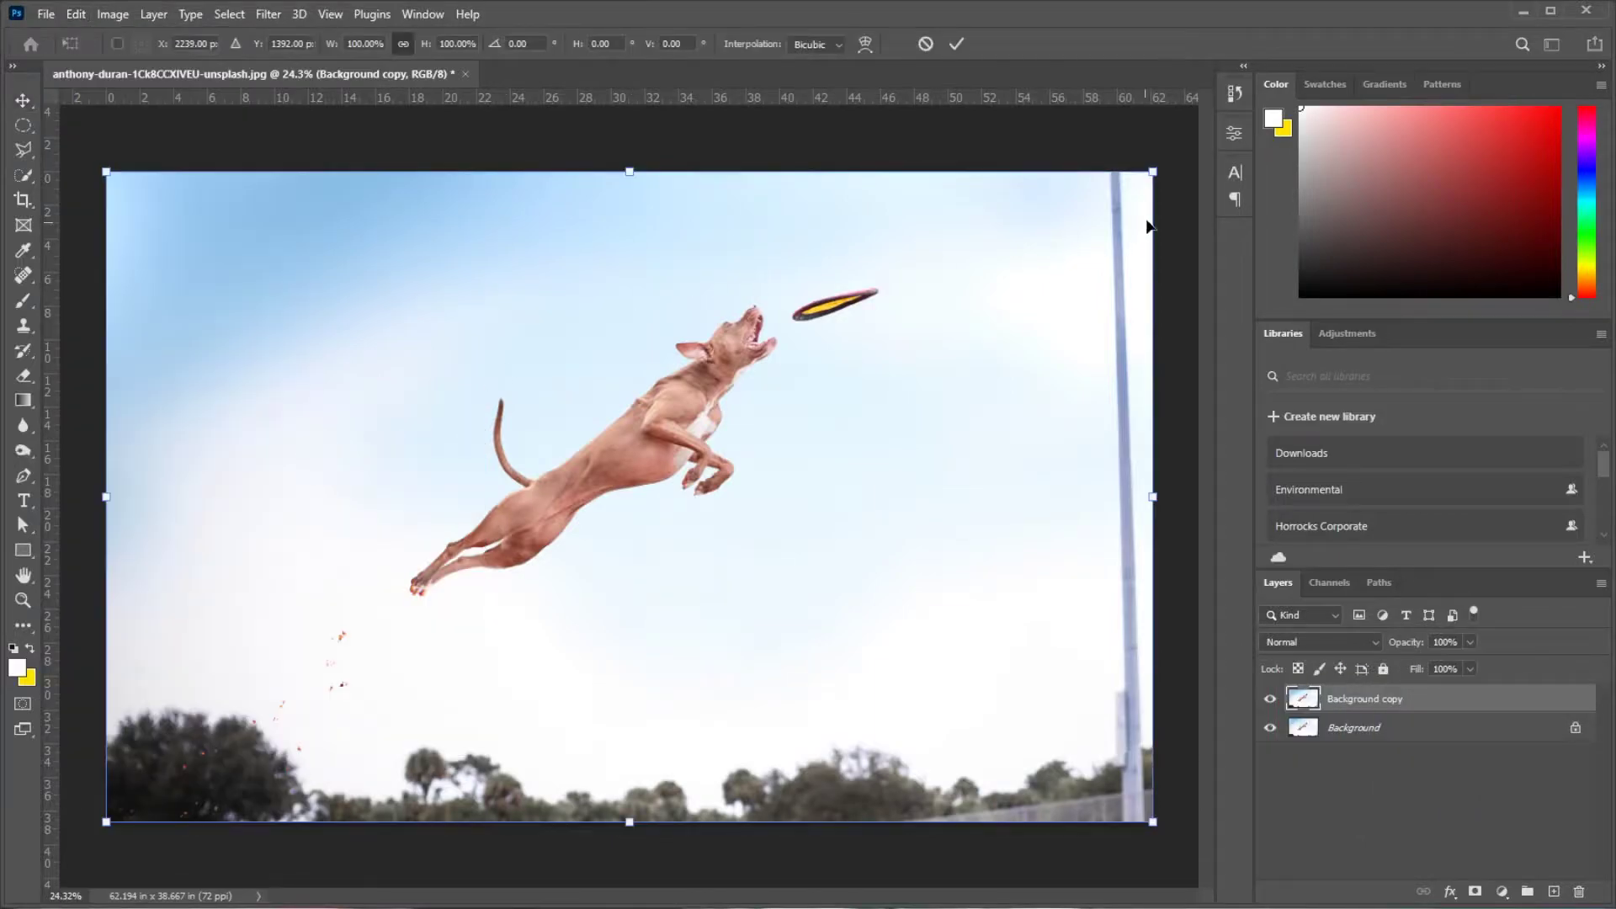
pyautogui.moveTo(1155, 175); pyautogui.dragTo(1607, 9)
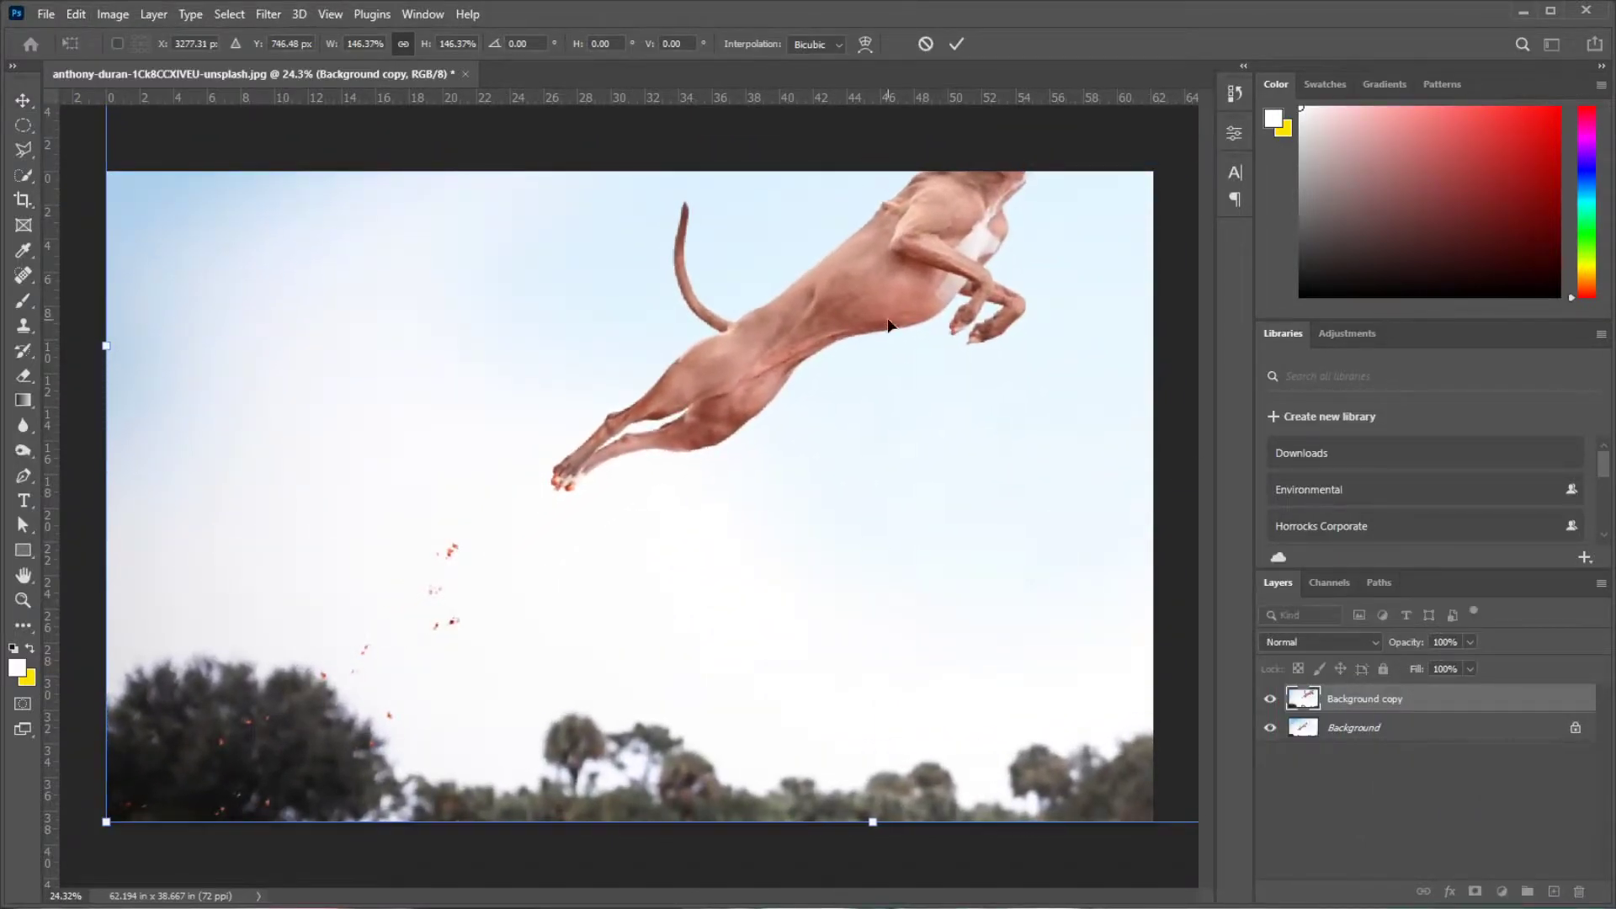
pyautogui.moveTo(838, 360)
pyautogui.mouseDown()
pyautogui.moveTo(680, 486)
pyautogui.moveTo(641, 543)
pyautogui.mouseUp()
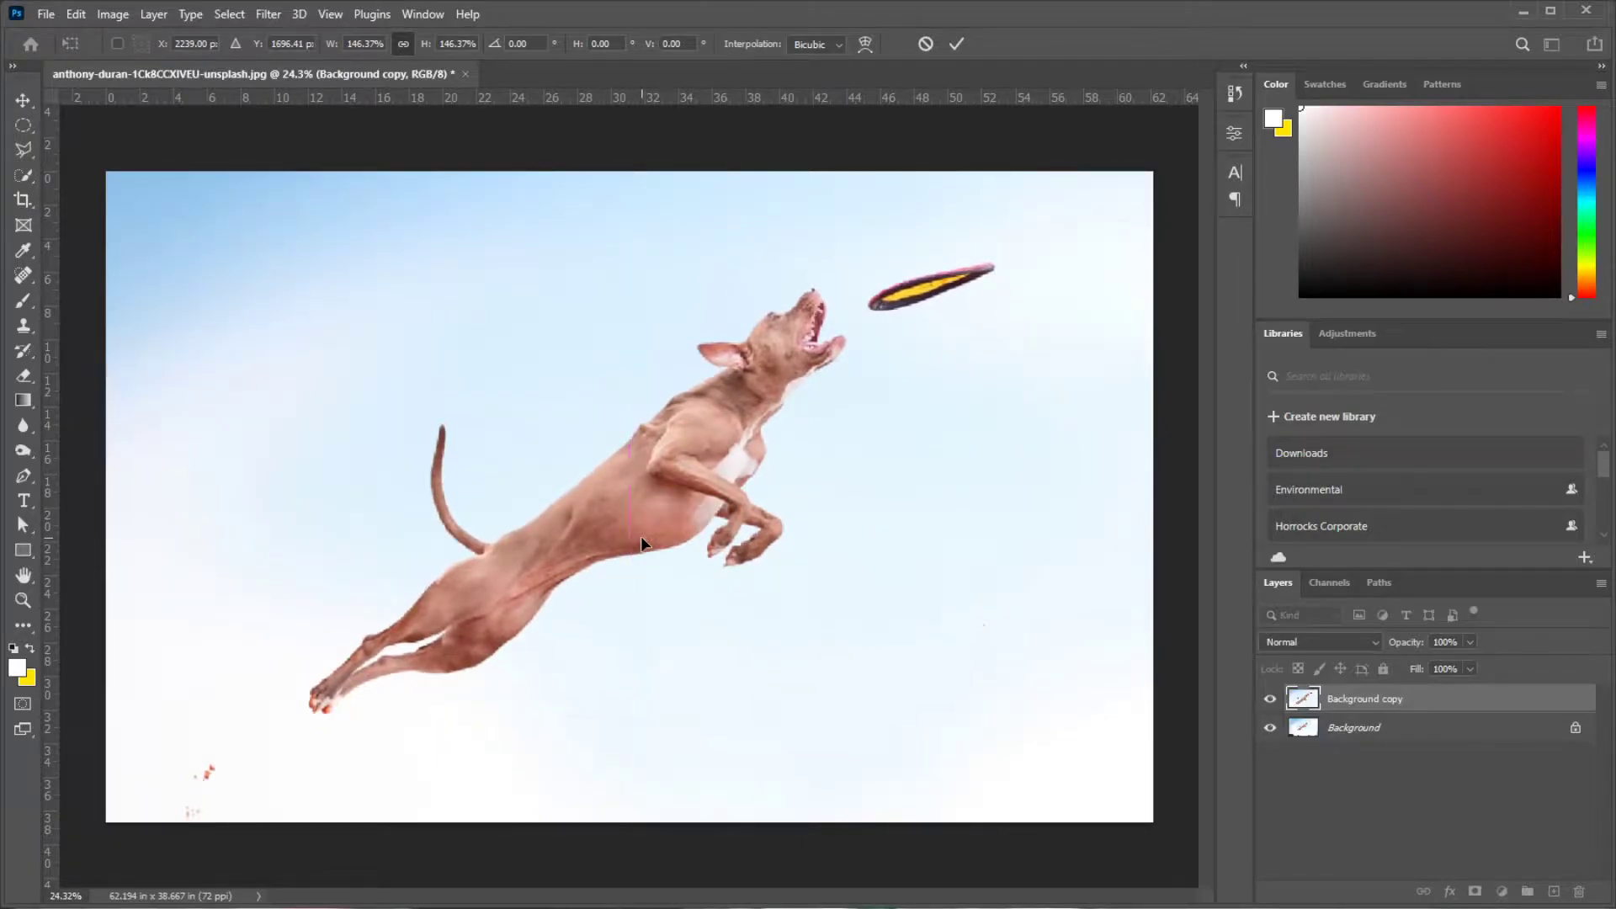
pyautogui.press('Return')
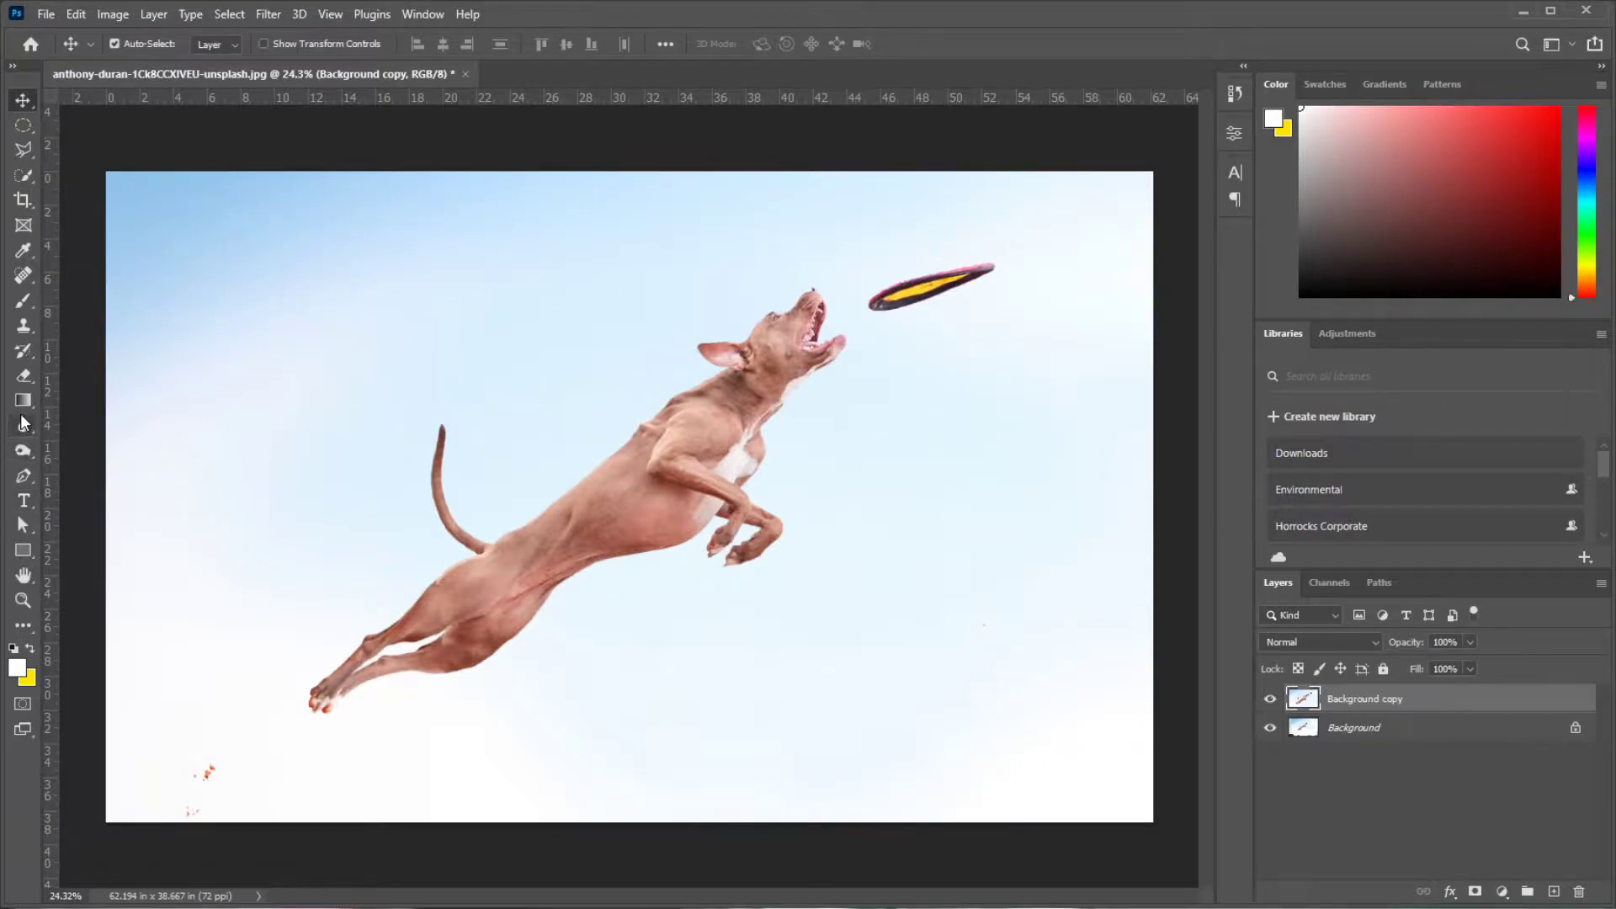
# Clone sky over the frisbee and the red specks near the bottom-left, then zoom in on the dog.
pyautogui.click(24, 325)
pyautogui.keyDown('alt'); pyautogui.click(679, 336); pyautogui.keyUp('alt')
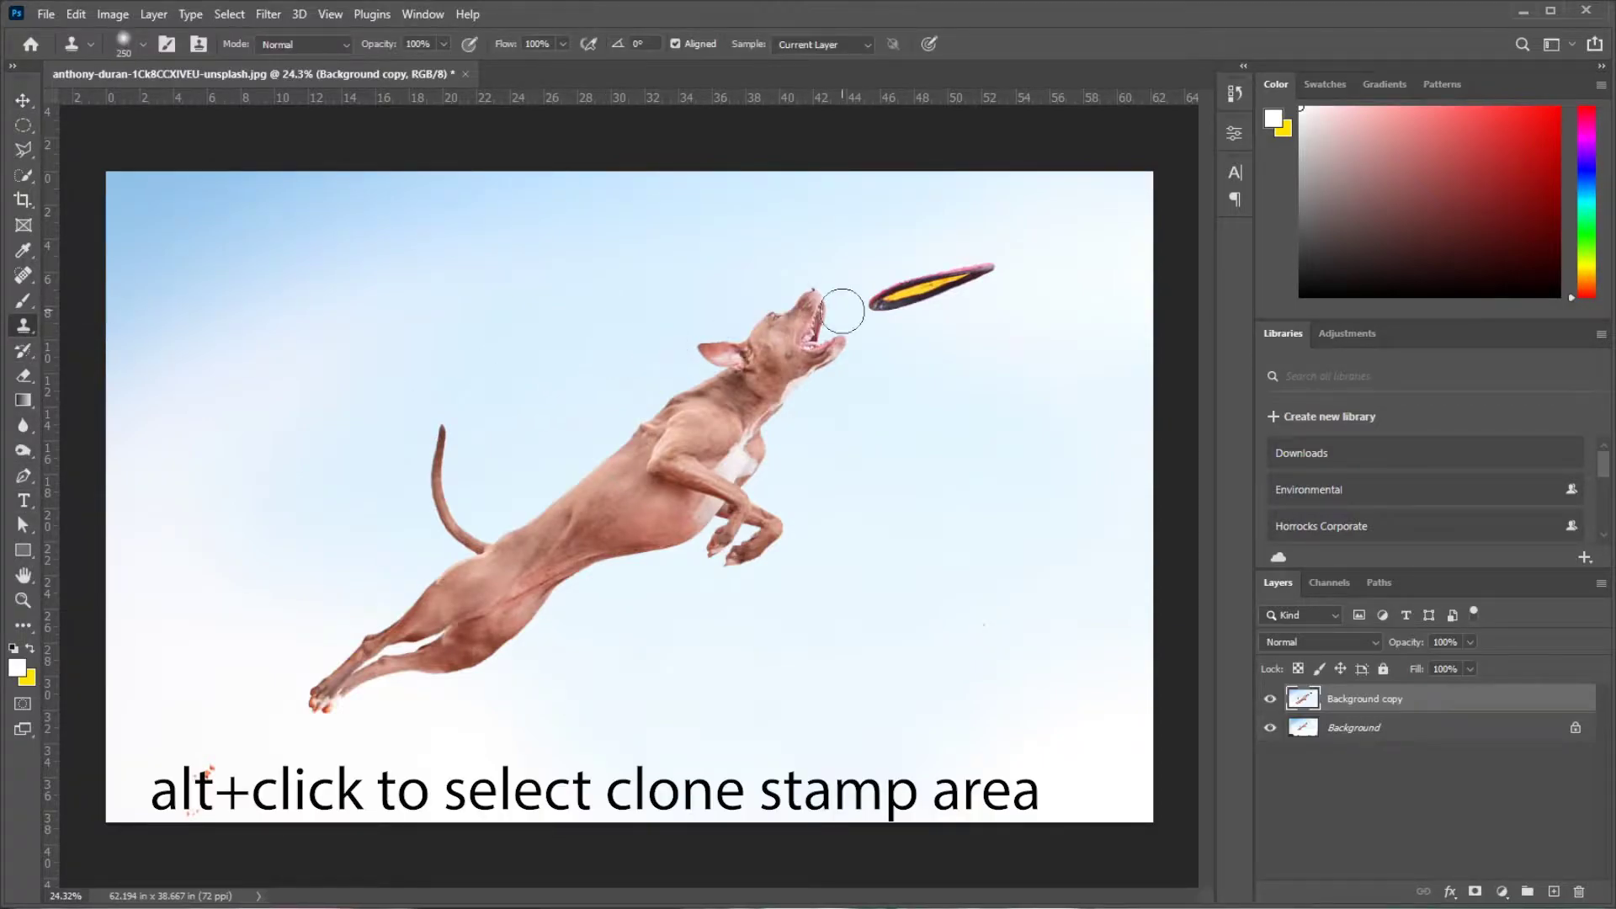
pyautogui.moveTo(837, 307)
pyautogui.mouseDown()
pyautogui.moveTo(933, 314)
pyautogui.moveTo(880, 301)
pyautogui.mouseUp()
pyautogui.hotkey('ctrl', 'z')
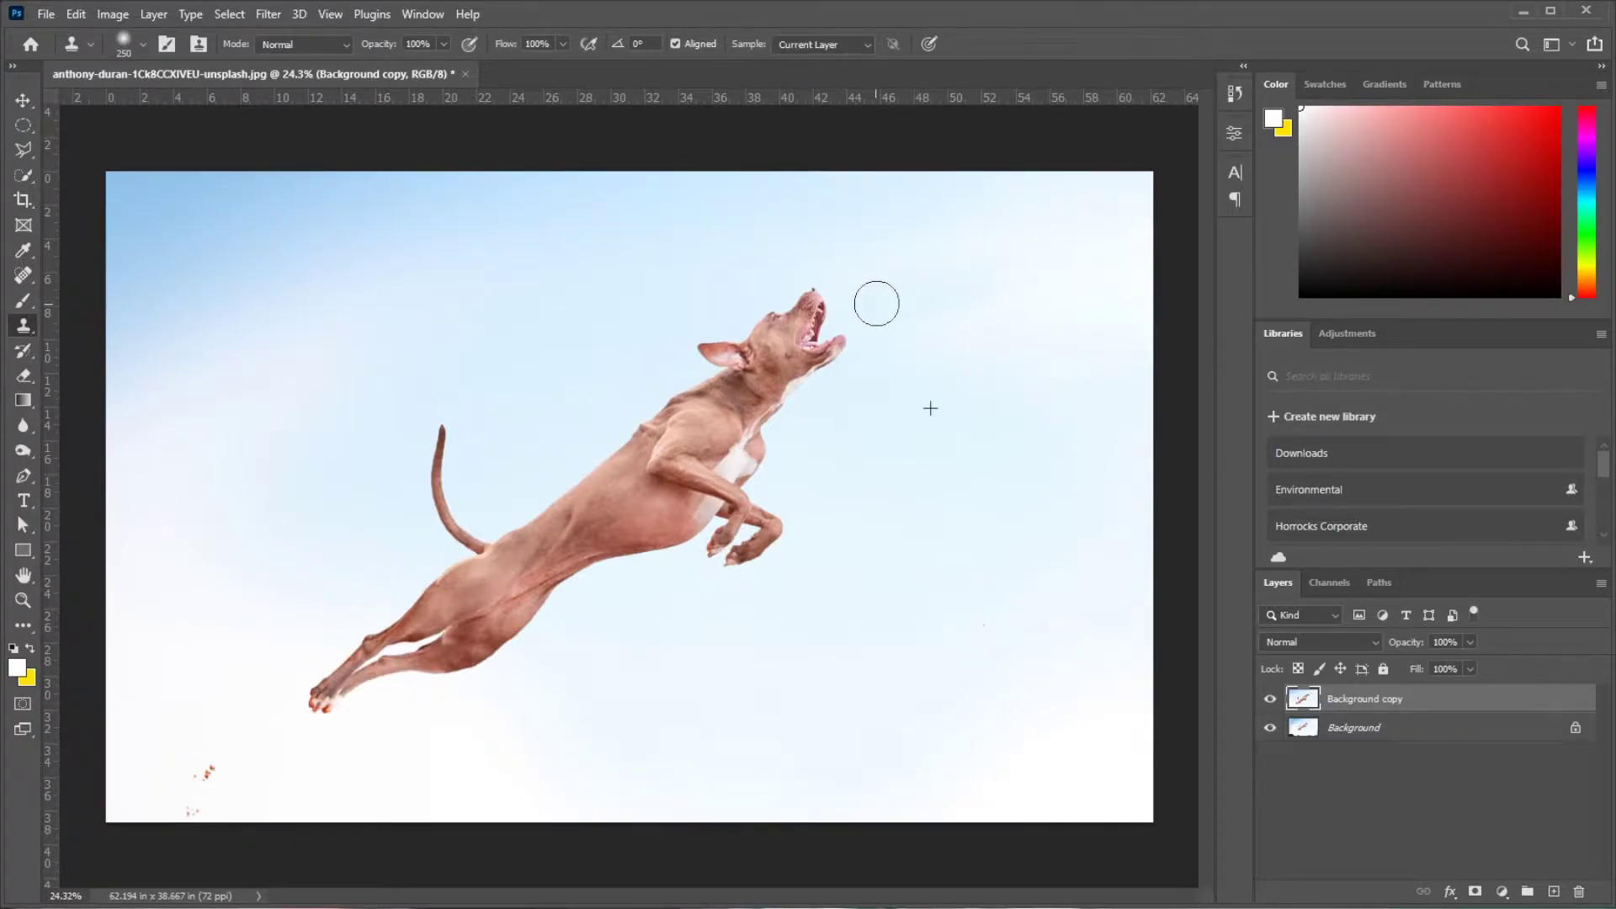
pyautogui.keyDown('alt'); pyautogui.click(262, 771); pyautogui.keyUp('alt')
pyautogui.moveTo(223, 772); pyautogui.dragTo(178, 774)
pyautogui.click(191, 808)
pyautogui.press('z')
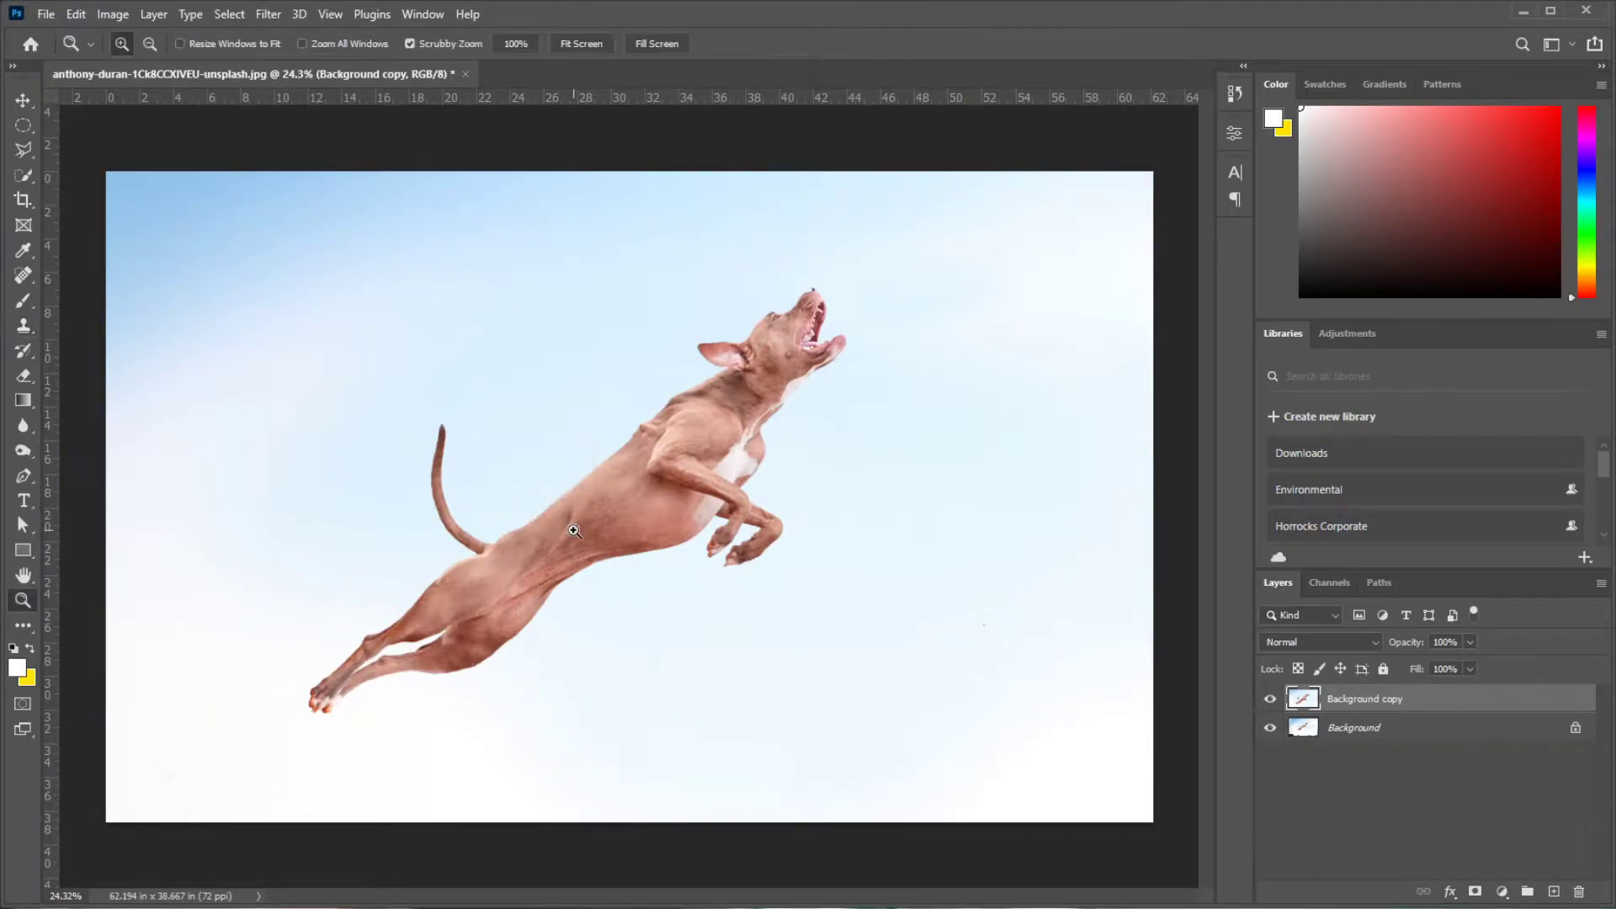
pyautogui.moveTo(577, 520); pyautogui.dragTo(605, 526)
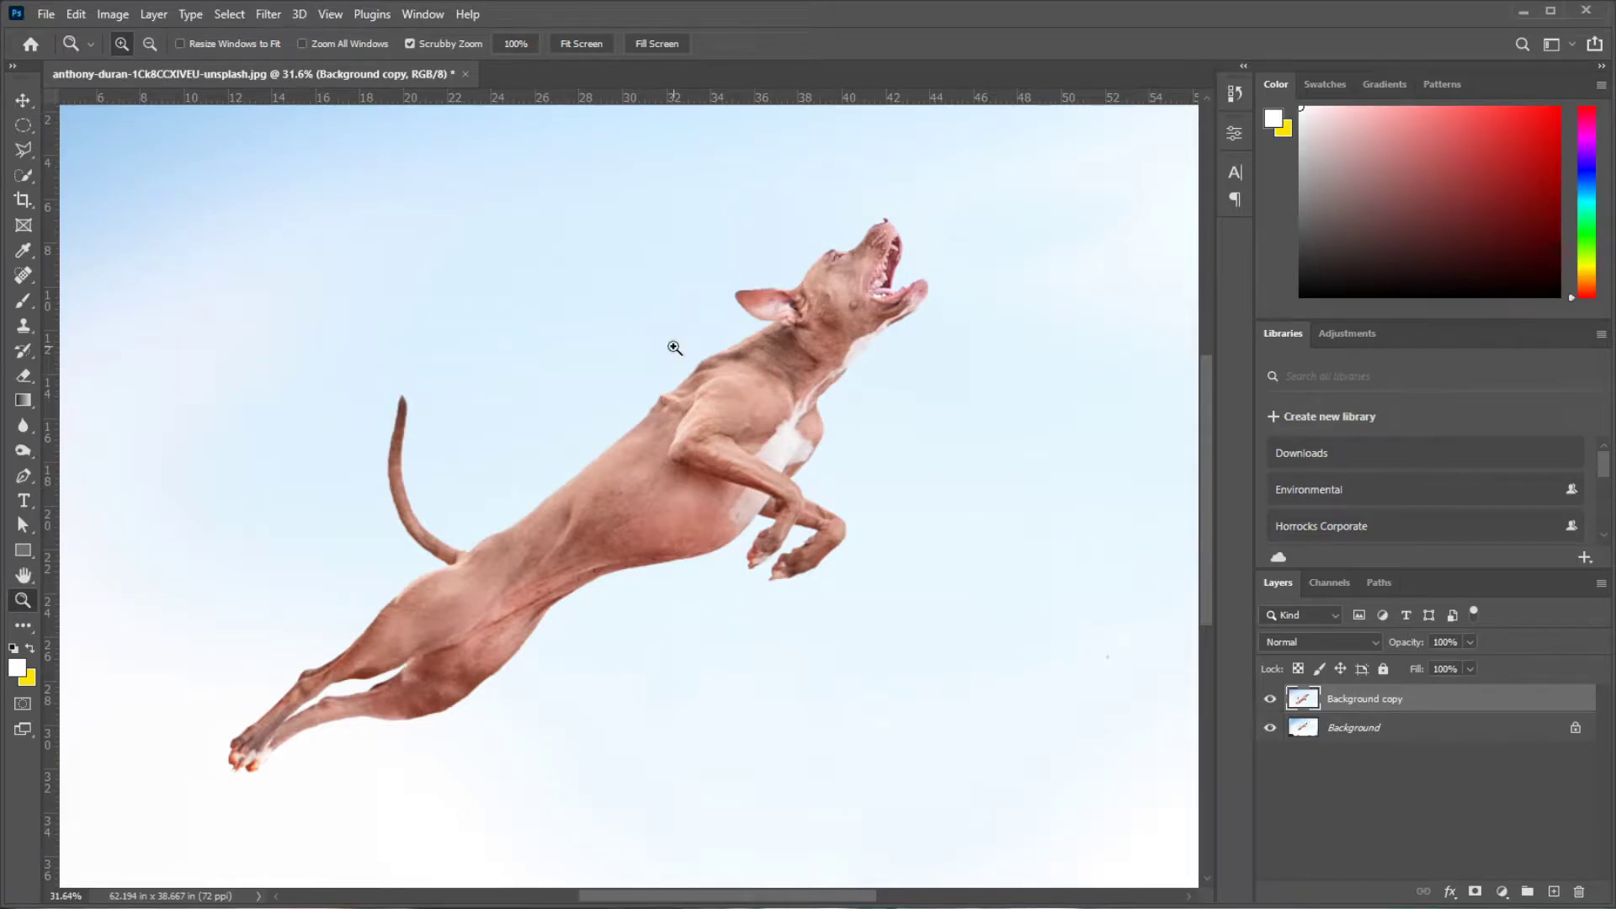
# Place the halved-orange photo and draw an elliptical selection fitted to the left half's cut face.
pyautogui.press('Return')
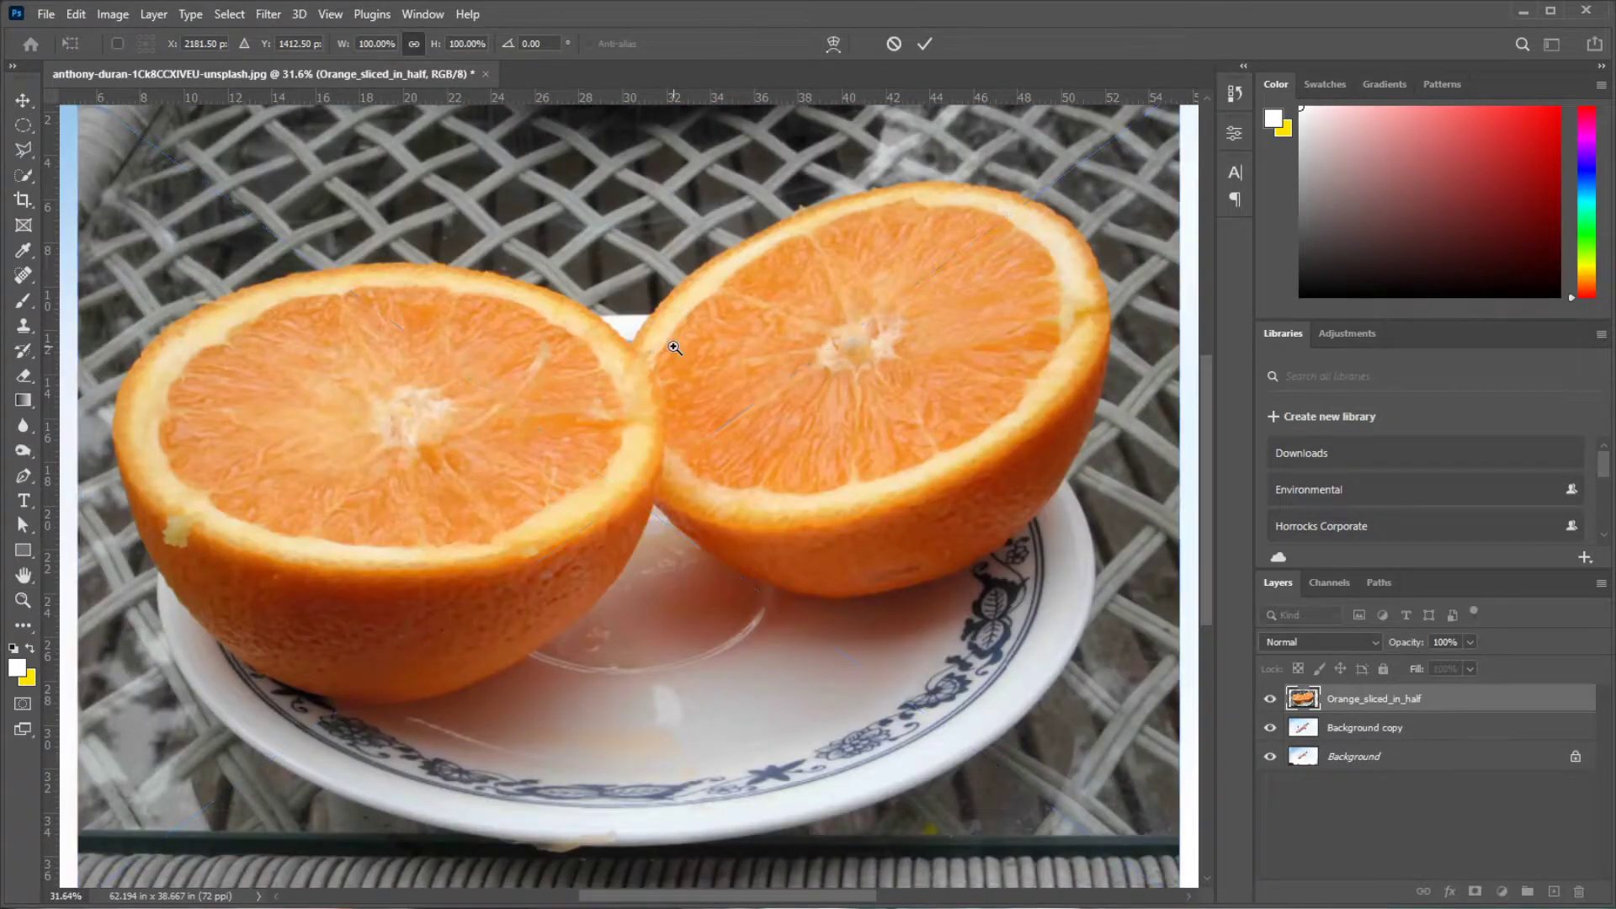
pyautogui.click(17, 125)
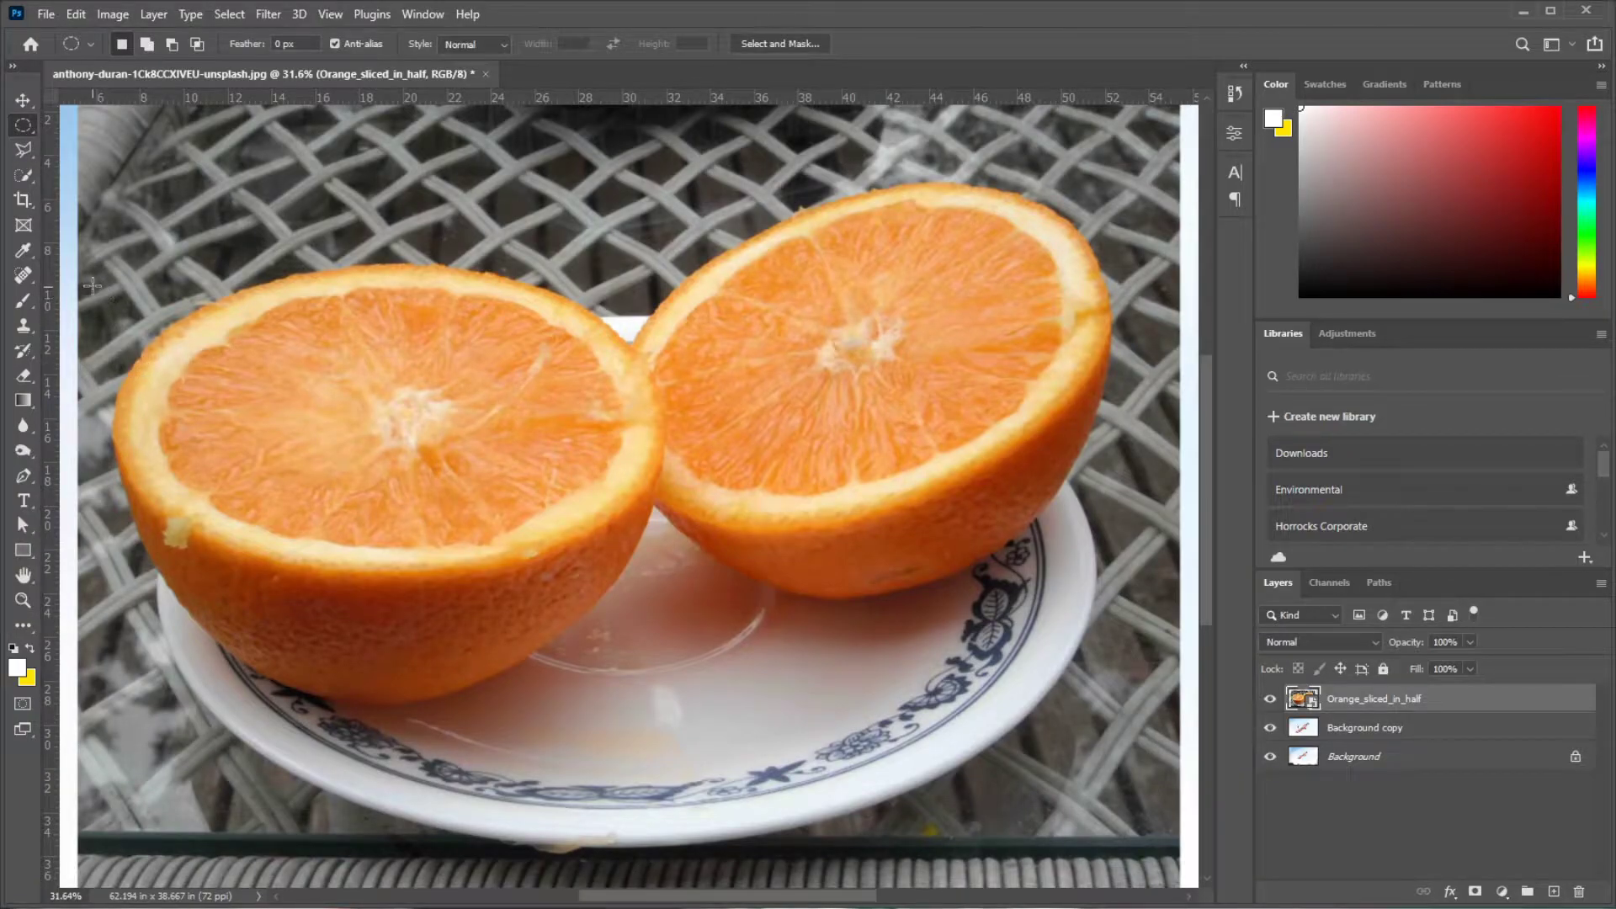
pyautogui.moveTo(93, 286)
pyautogui.mouseDown()
pyautogui.moveTo(312, 370)
pyautogui.moveTo(596, 572)
pyautogui.mouseUp()
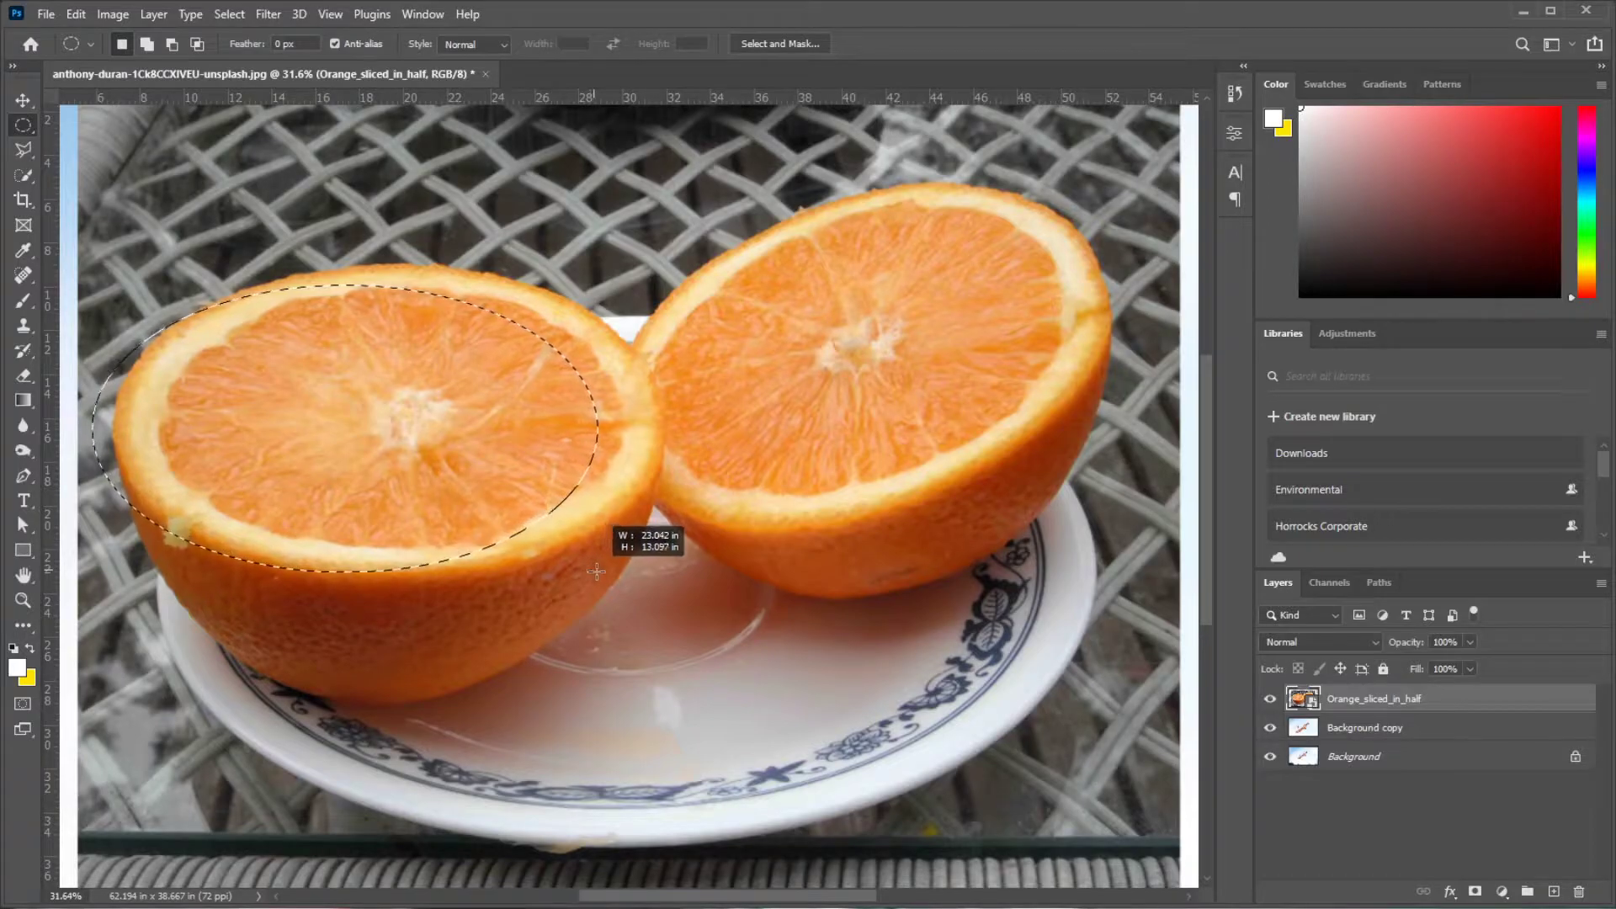
pyautogui.moveTo(415, 462); pyautogui.dragTo(452, 470)
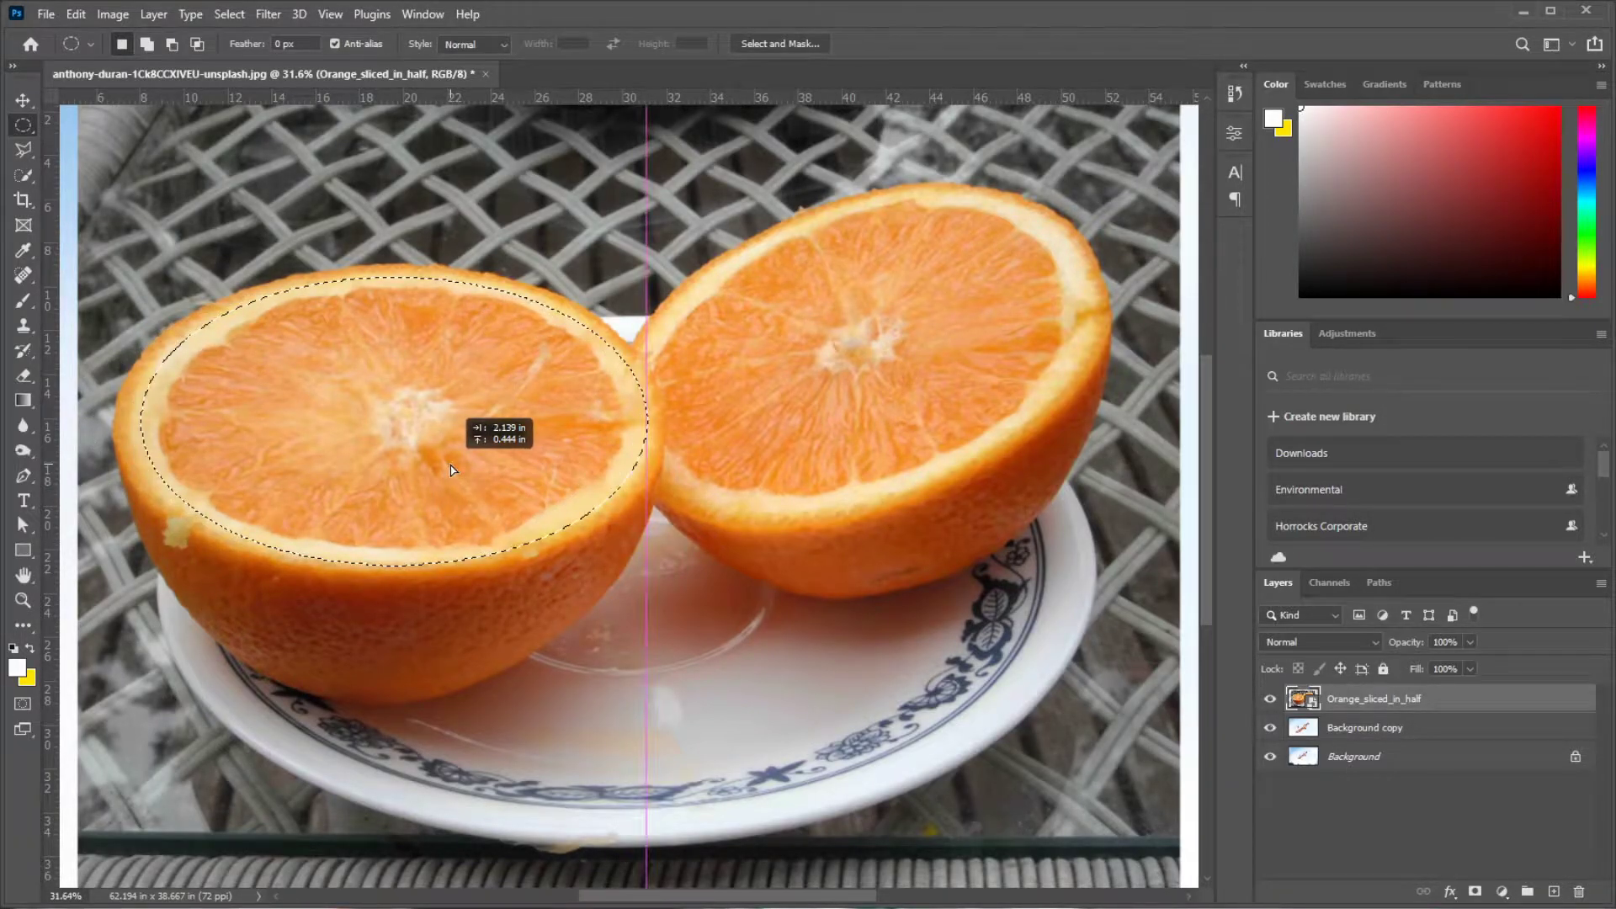
pyautogui.moveTo(130, 276)
pyautogui.mouseDown()
pyautogui.moveTo(539, 556)
pyautogui.moveTo(660, 576)
pyautogui.mouseUp()
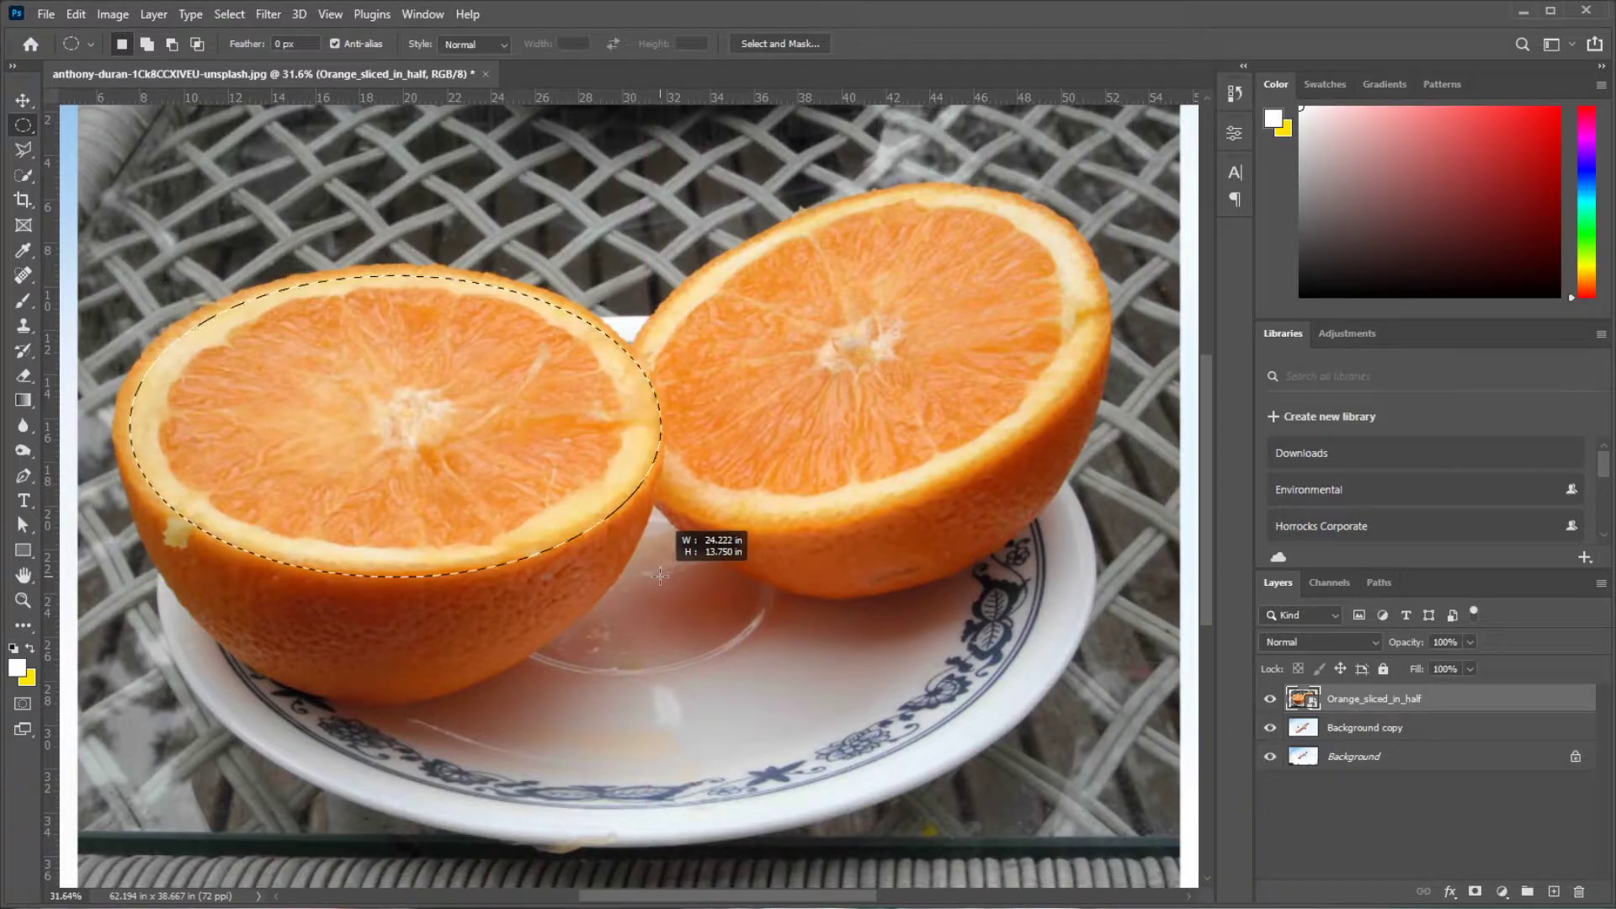
pyautogui.moveTo(539, 492); pyautogui.dragTo(539, 492)
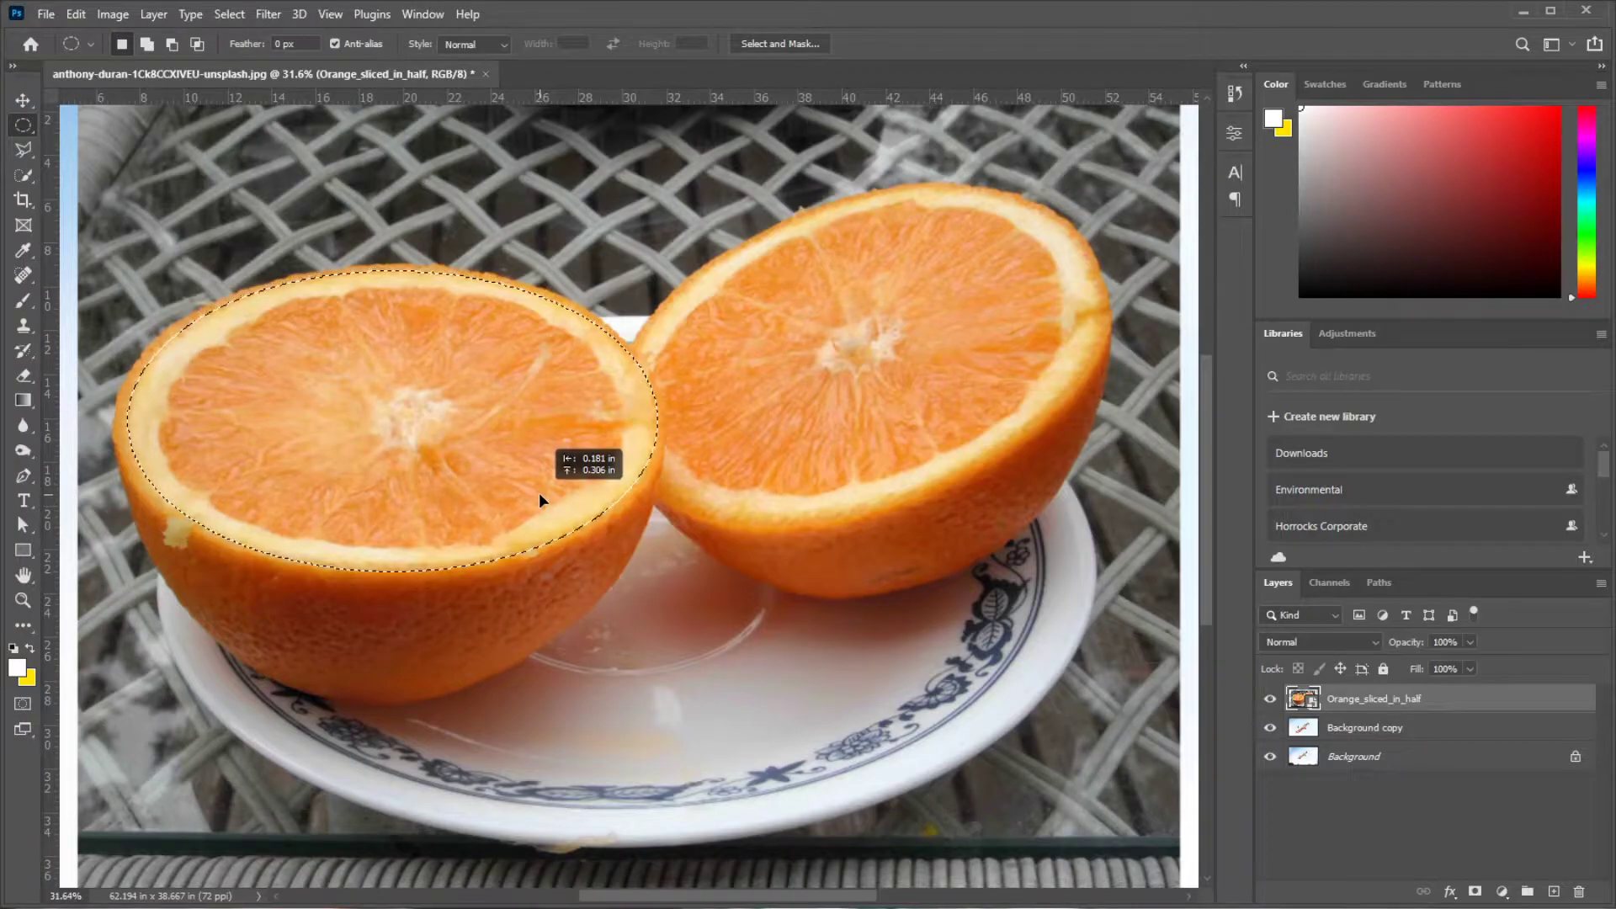
# Copy the selected orange face onto a new layer and delete the Orange_sliced_in_half layer.
pyautogui.click(76, 15)
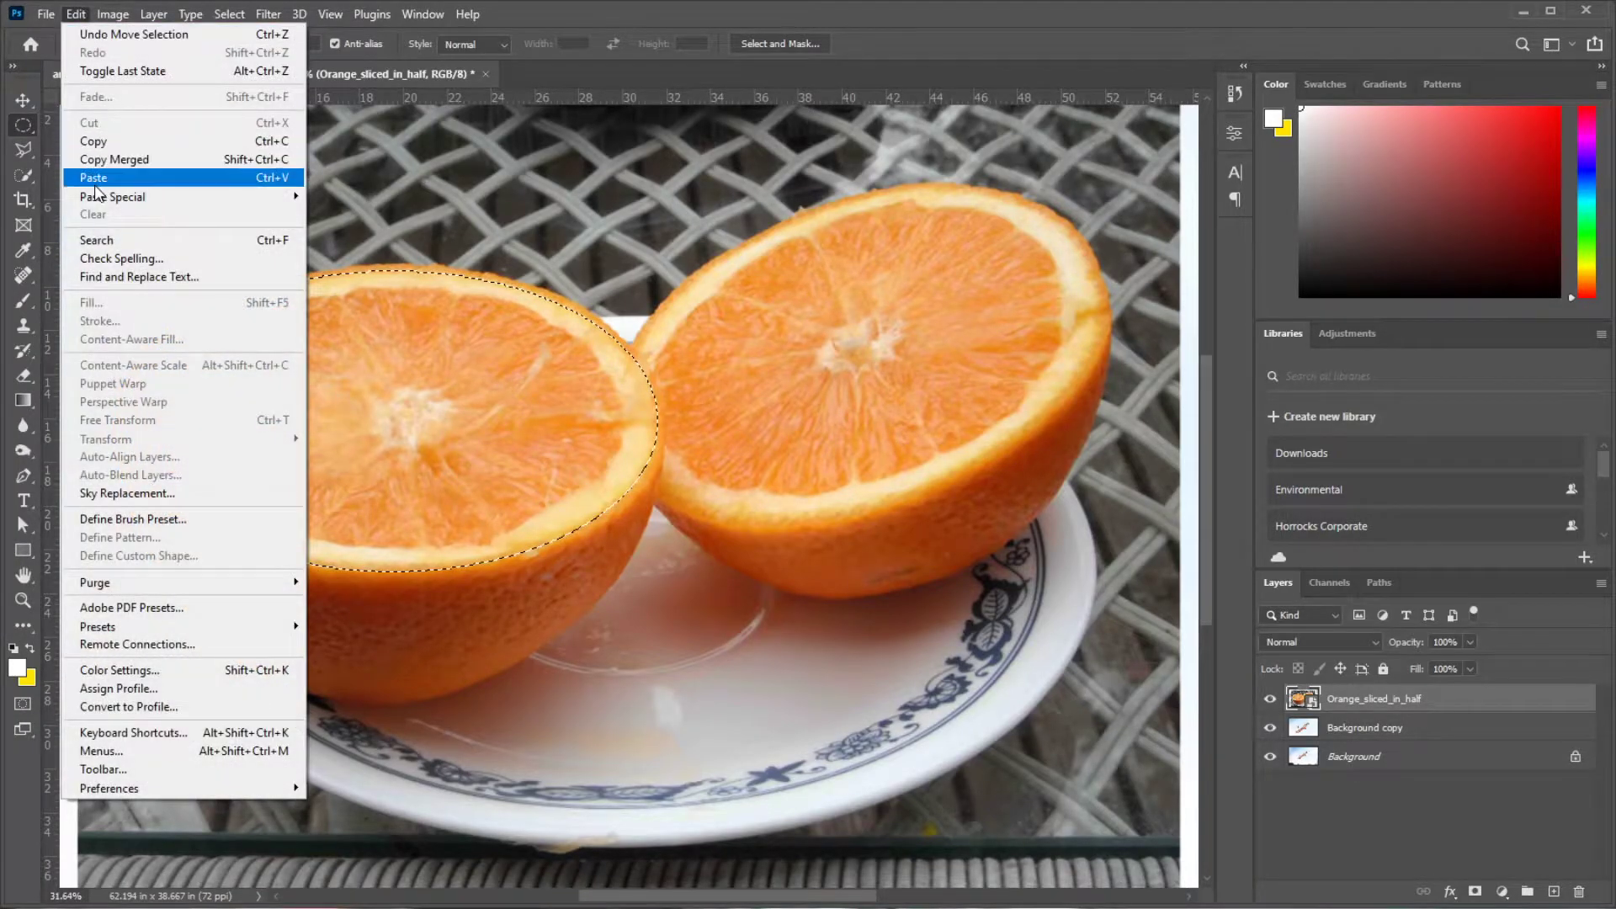
pyautogui.click(91, 141)
pyautogui.click(76, 14)
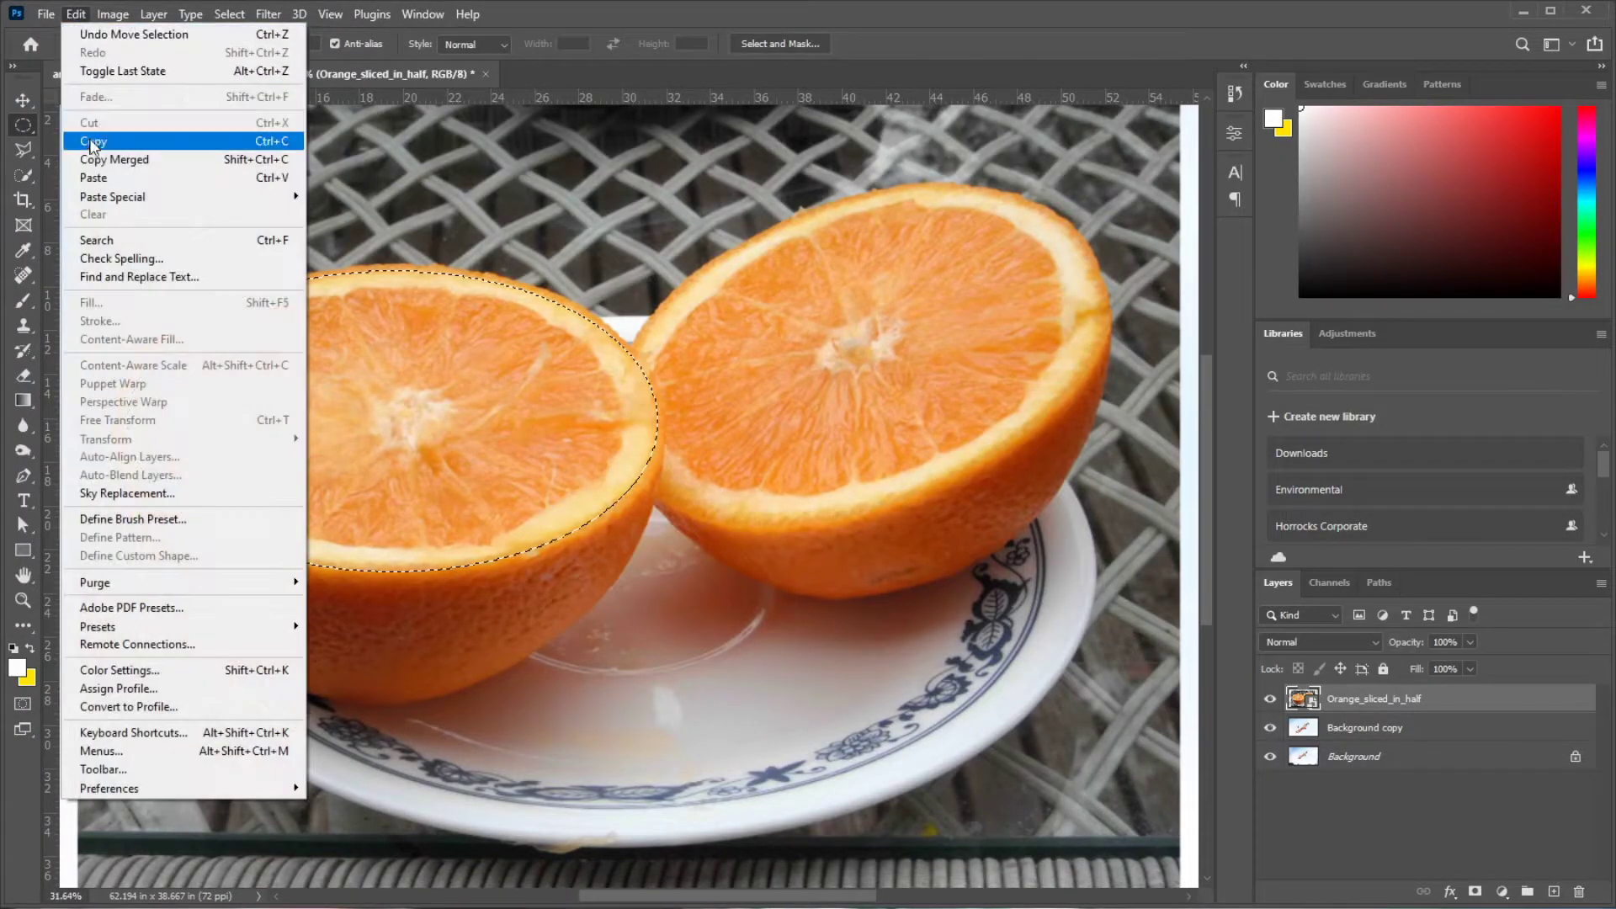
pyautogui.click(93, 177)
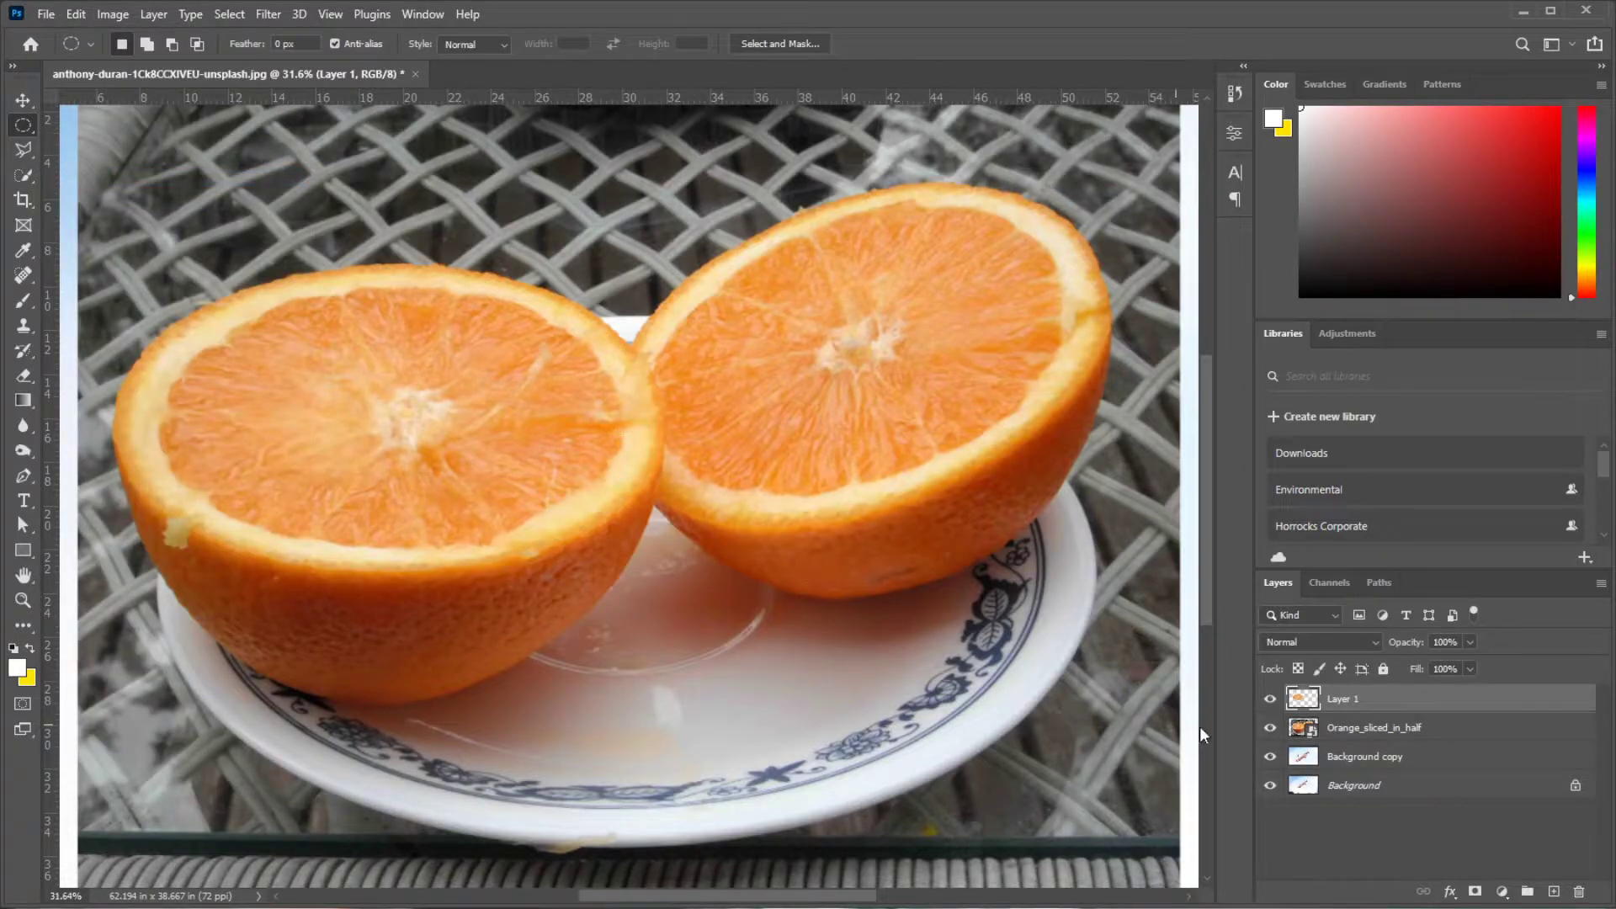
pyautogui.moveTo(1355, 736); pyautogui.dragTo(1579, 889)
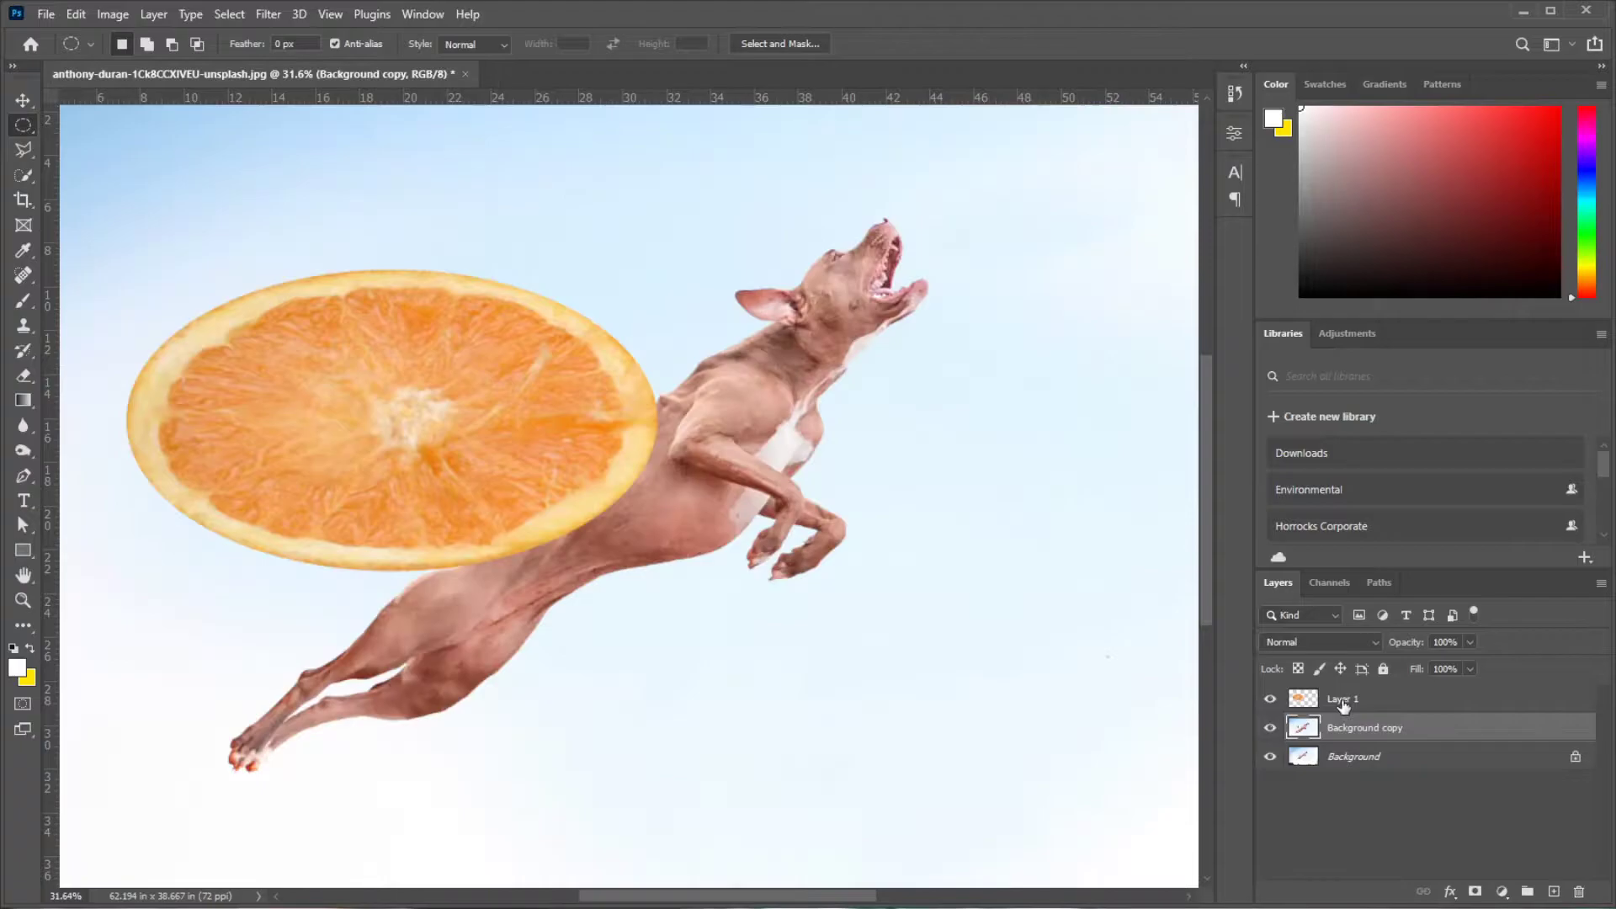
# Move the Layer 1 orange slice down and right over the dog's torso.
pyautogui.click(1344, 700)
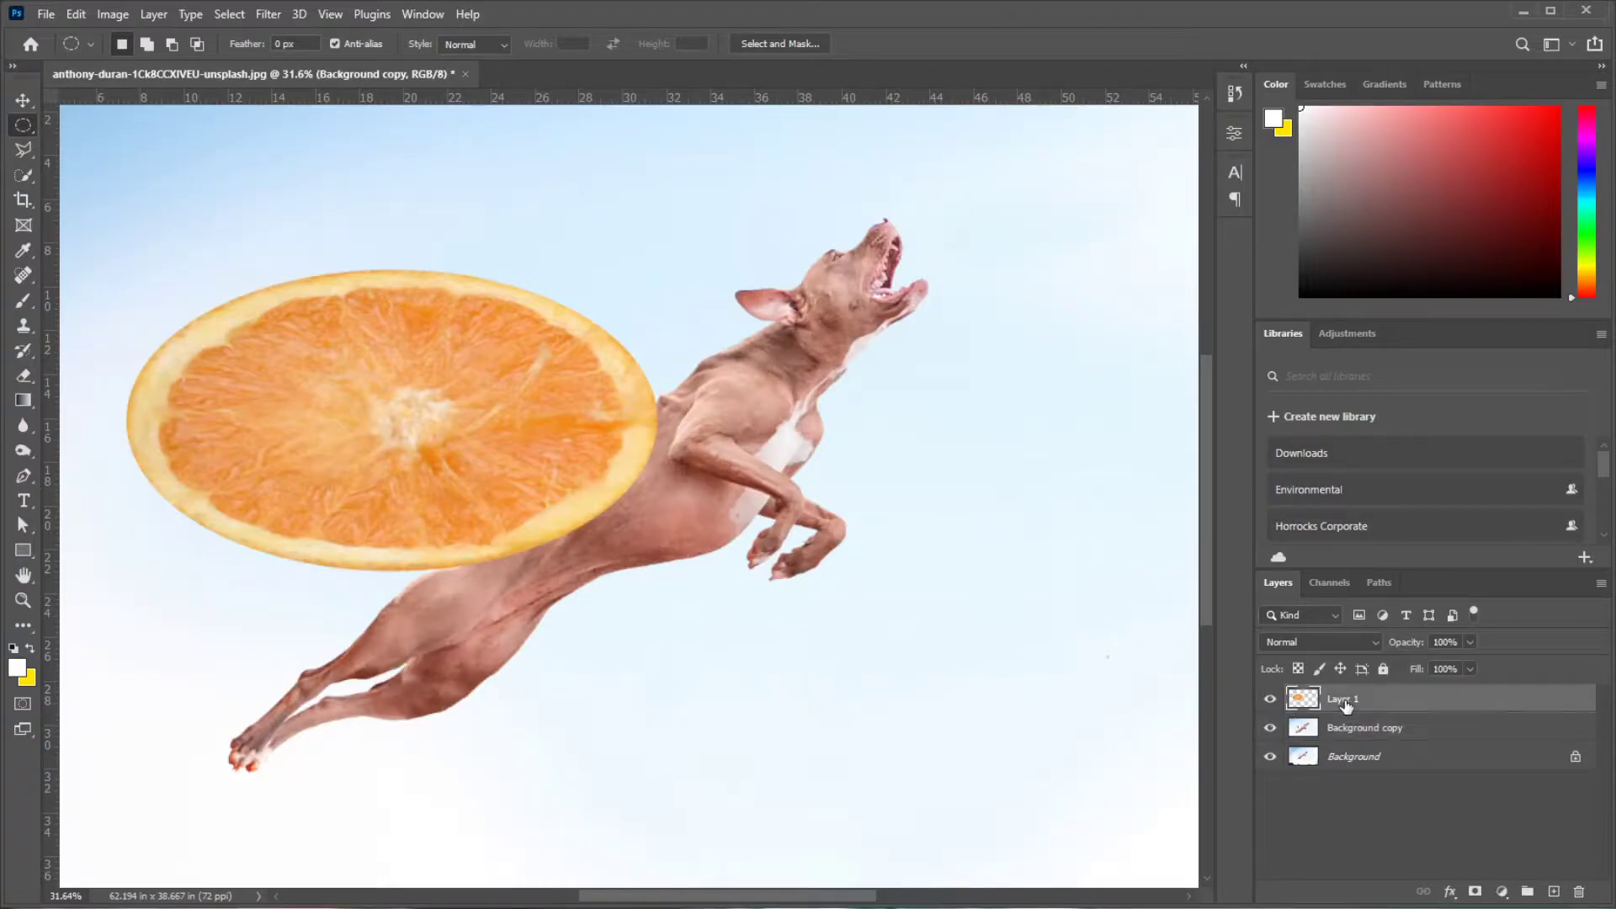
pyautogui.click(33, 100)
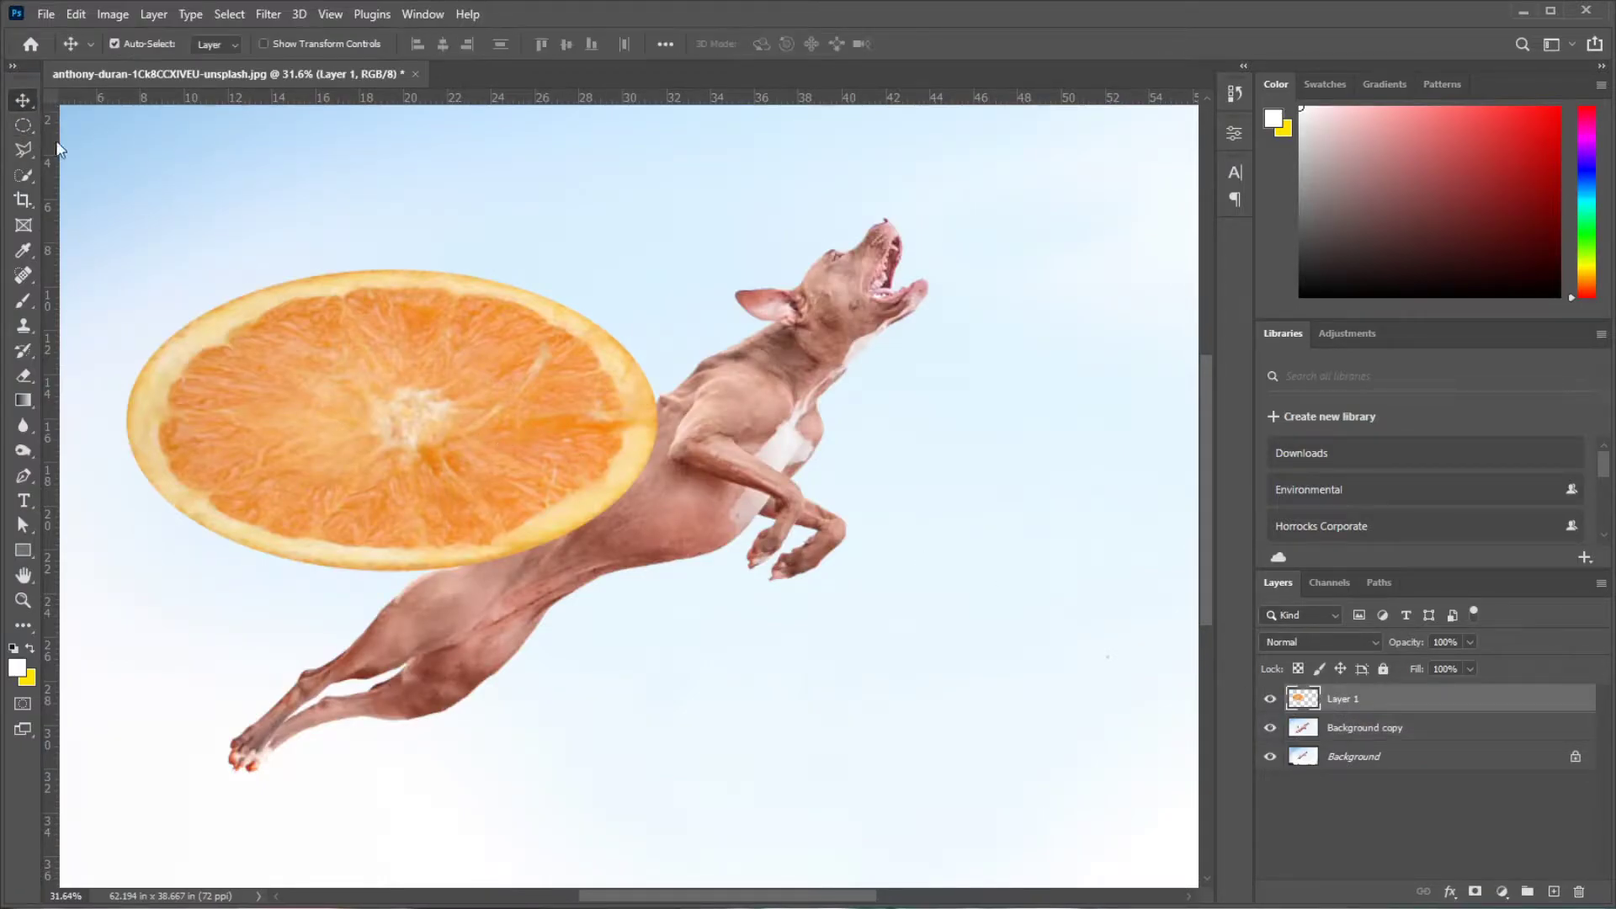
pyautogui.moveTo(269, 339); pyautogui.dragTo(351, 407)
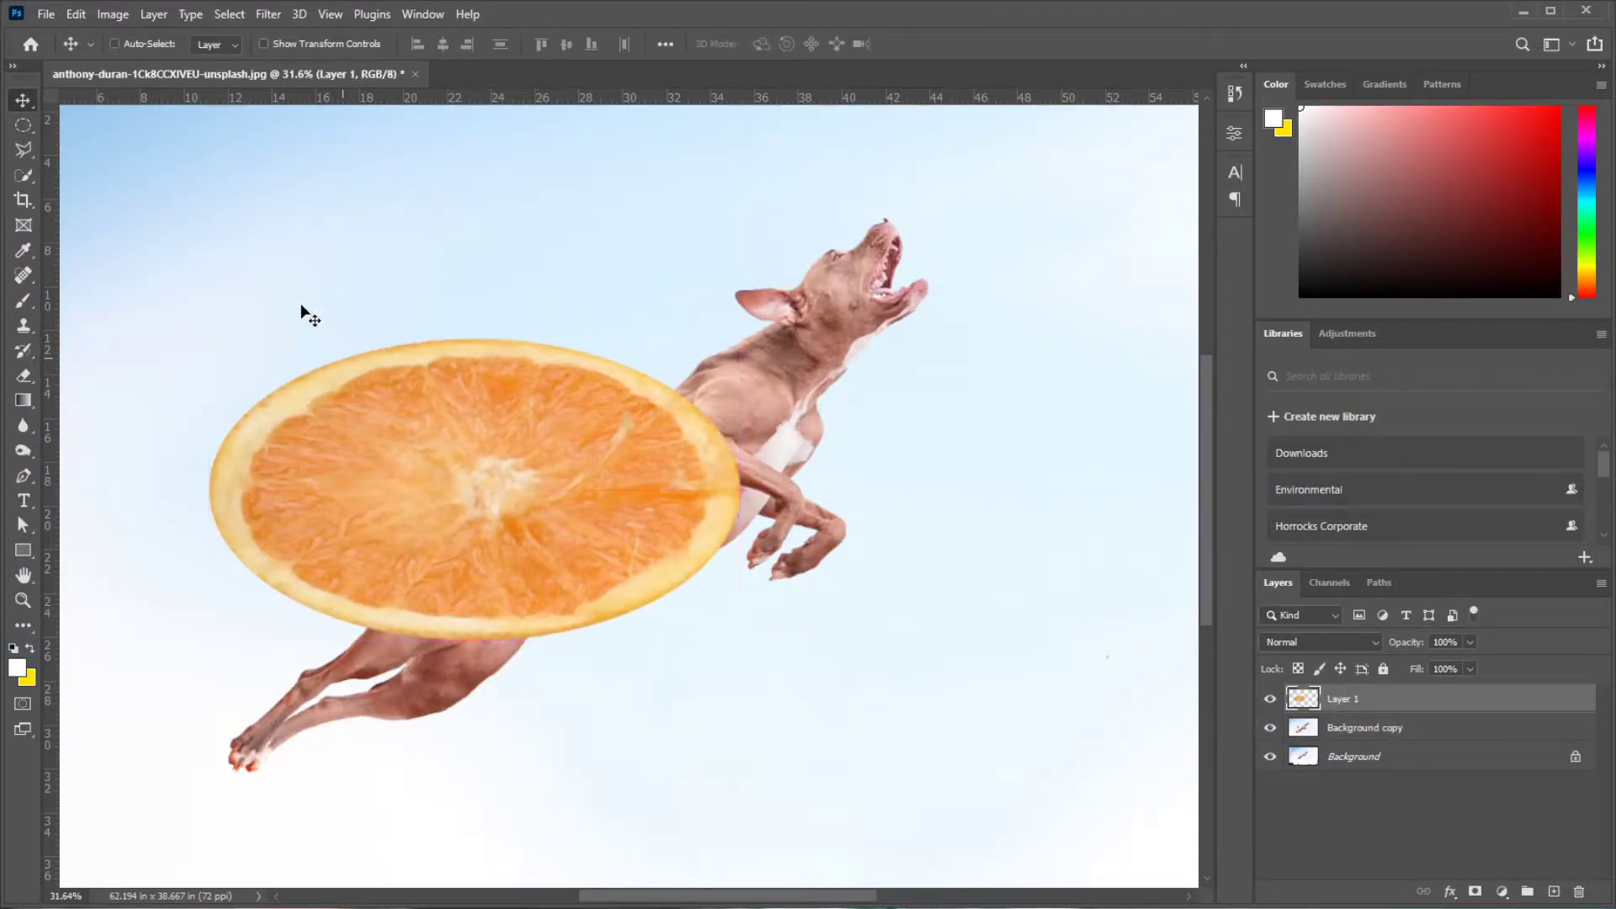
# Rotate the orange slice 90°, shrink it to about 27%, and squeeze it into a thin disc.
pyautogui.hotkey('ctrl', 't')
pyautogui.moveTo(195, 331); pyautogui.dragTo(578, 296)
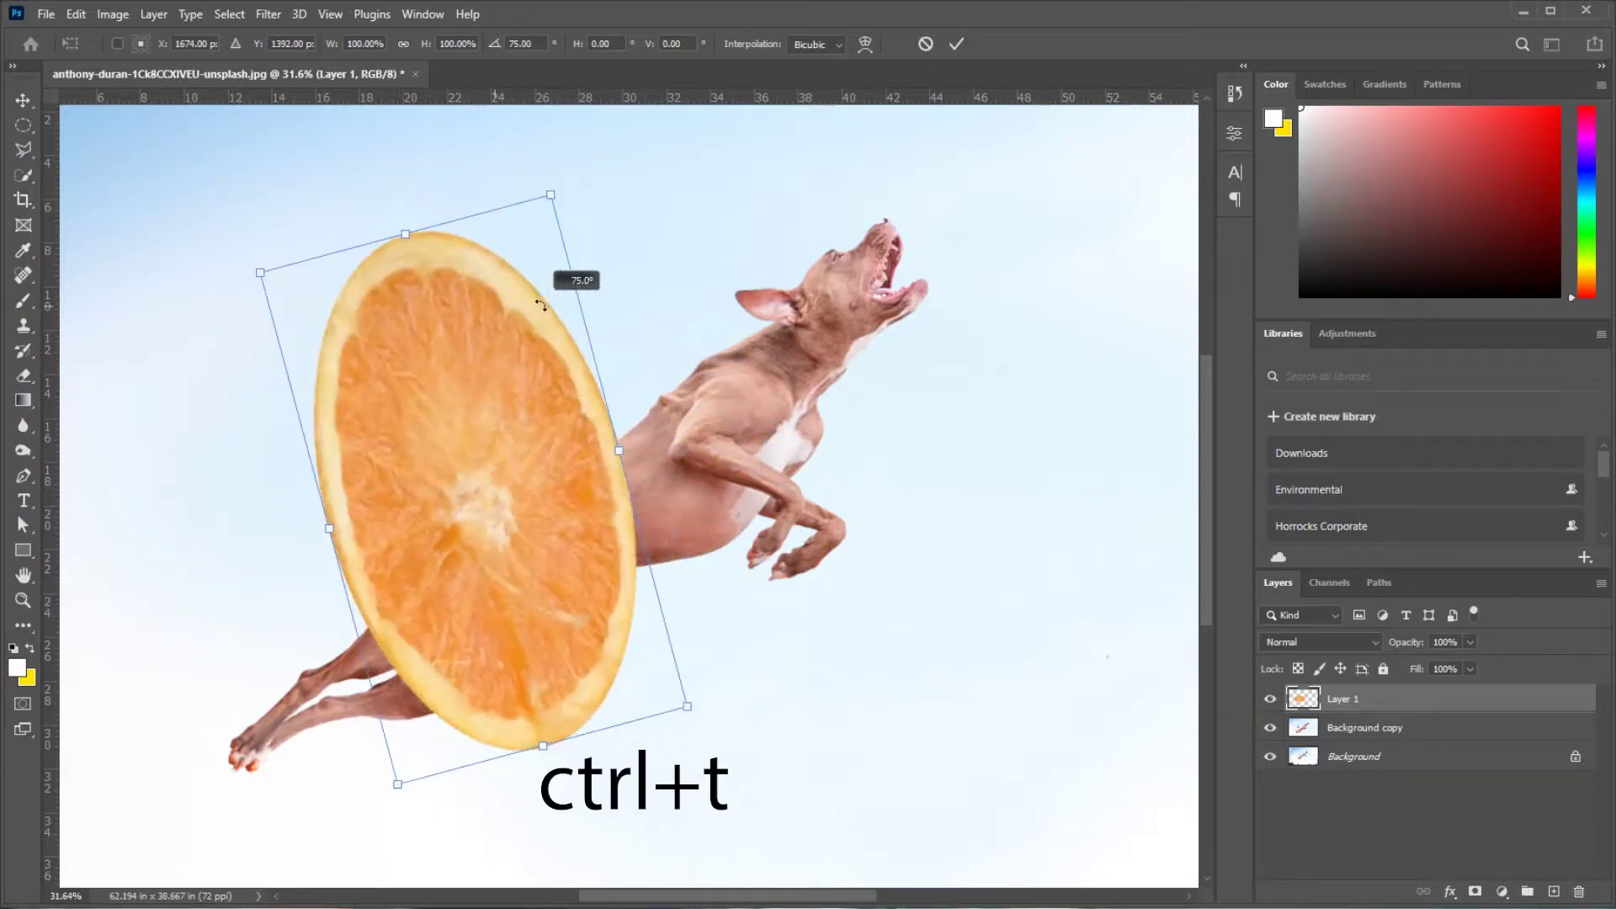
pyautogui.moveTo(619, 224)
pyautogui.mouseDown()
pyautogui.moveTo(404, 613)
pyautogui.moveTo(586, 484)
pyautogui.mouseUp()
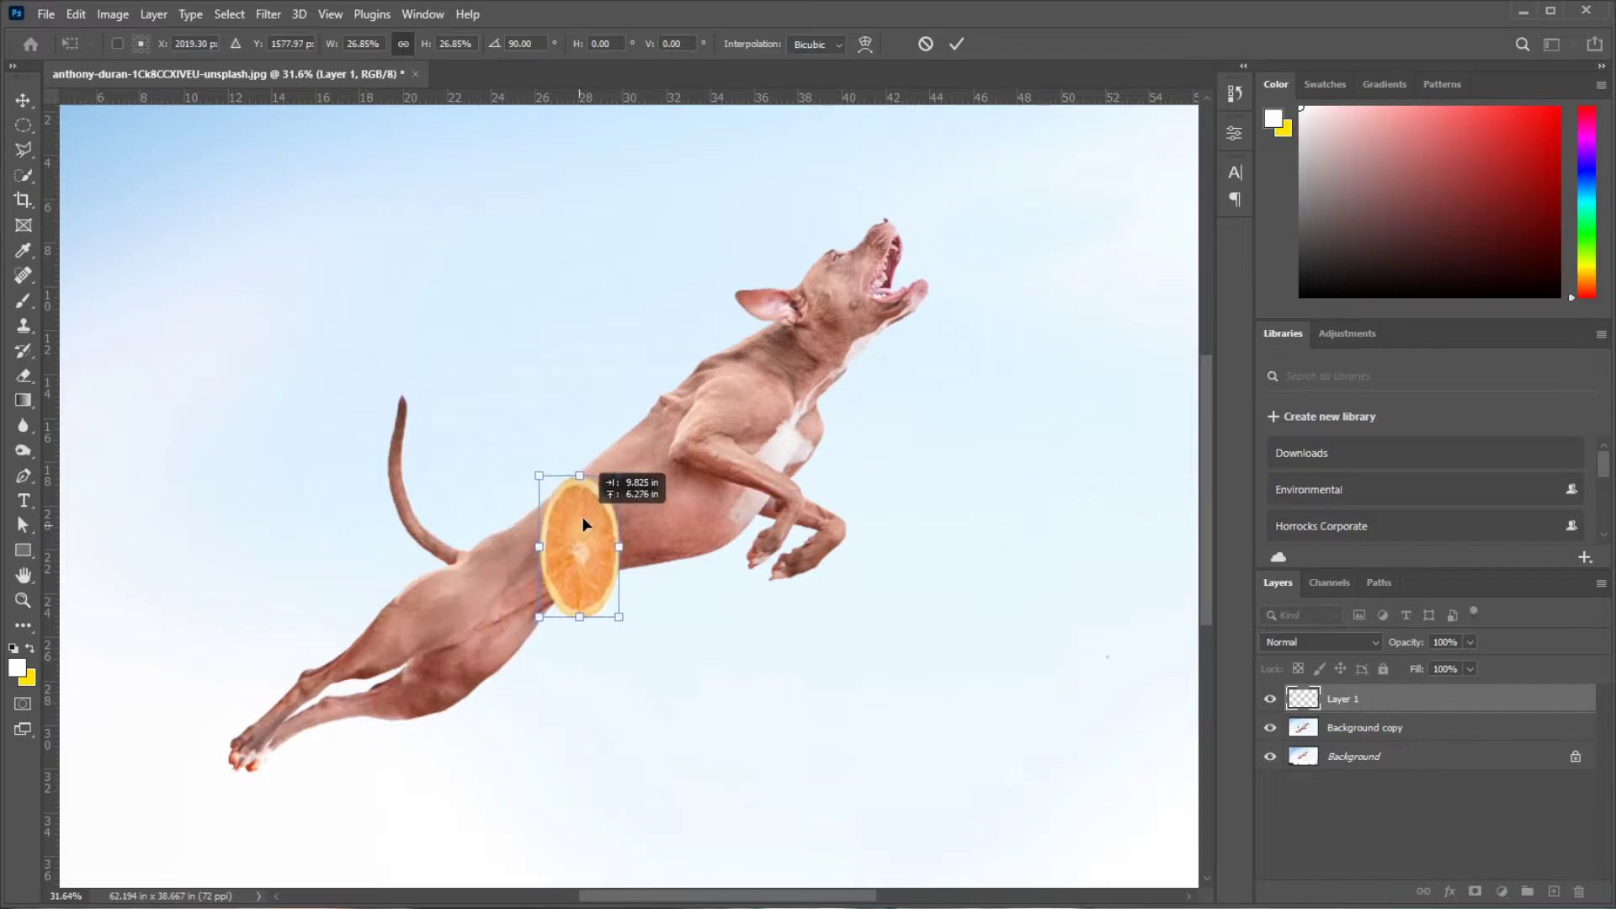
pyautogui.moveTo(620, 555); pyautogui.dragTo(576, 536)
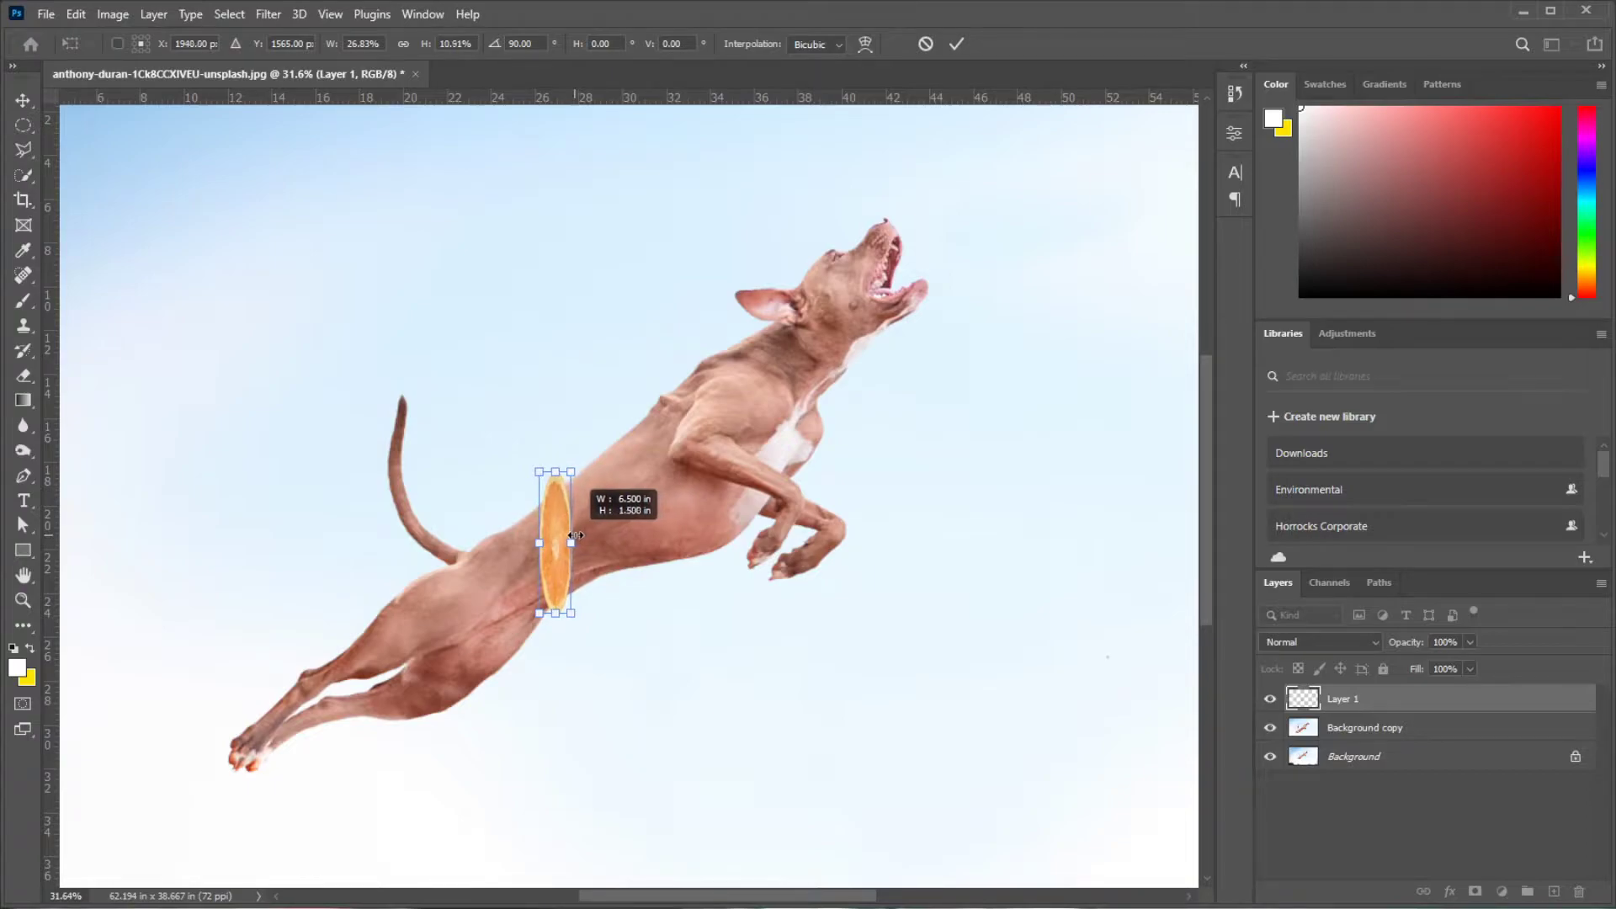
pyautogui.moveTo(577, 535); pyautogui.dragTo(580, 536)
pyautogui.press('Return')
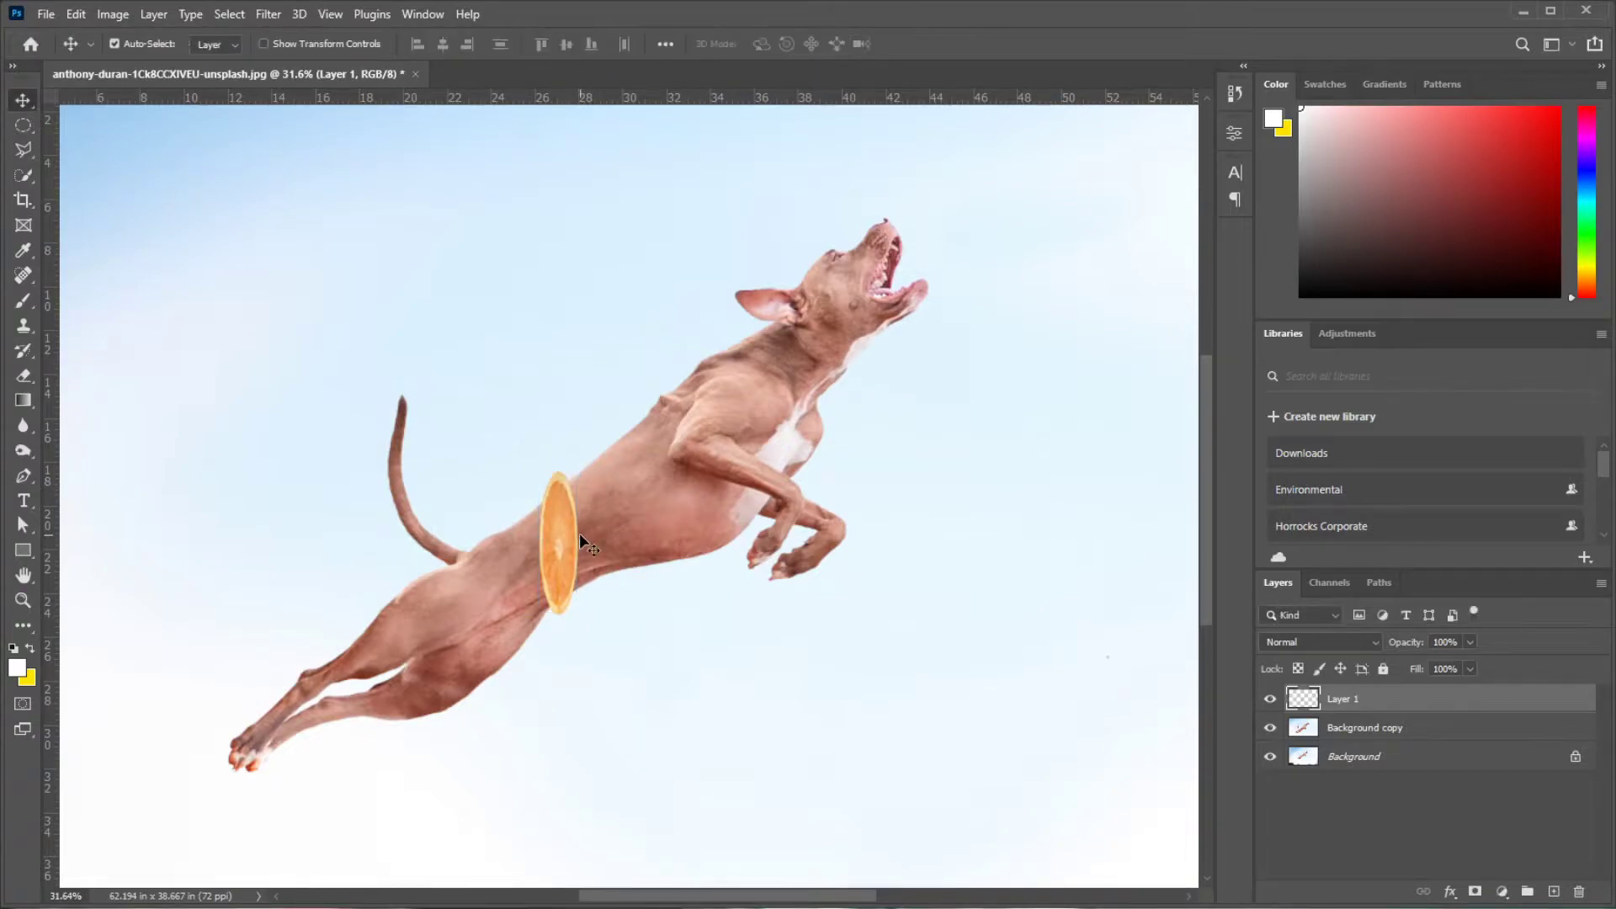
pyautogui.click(32, 593)
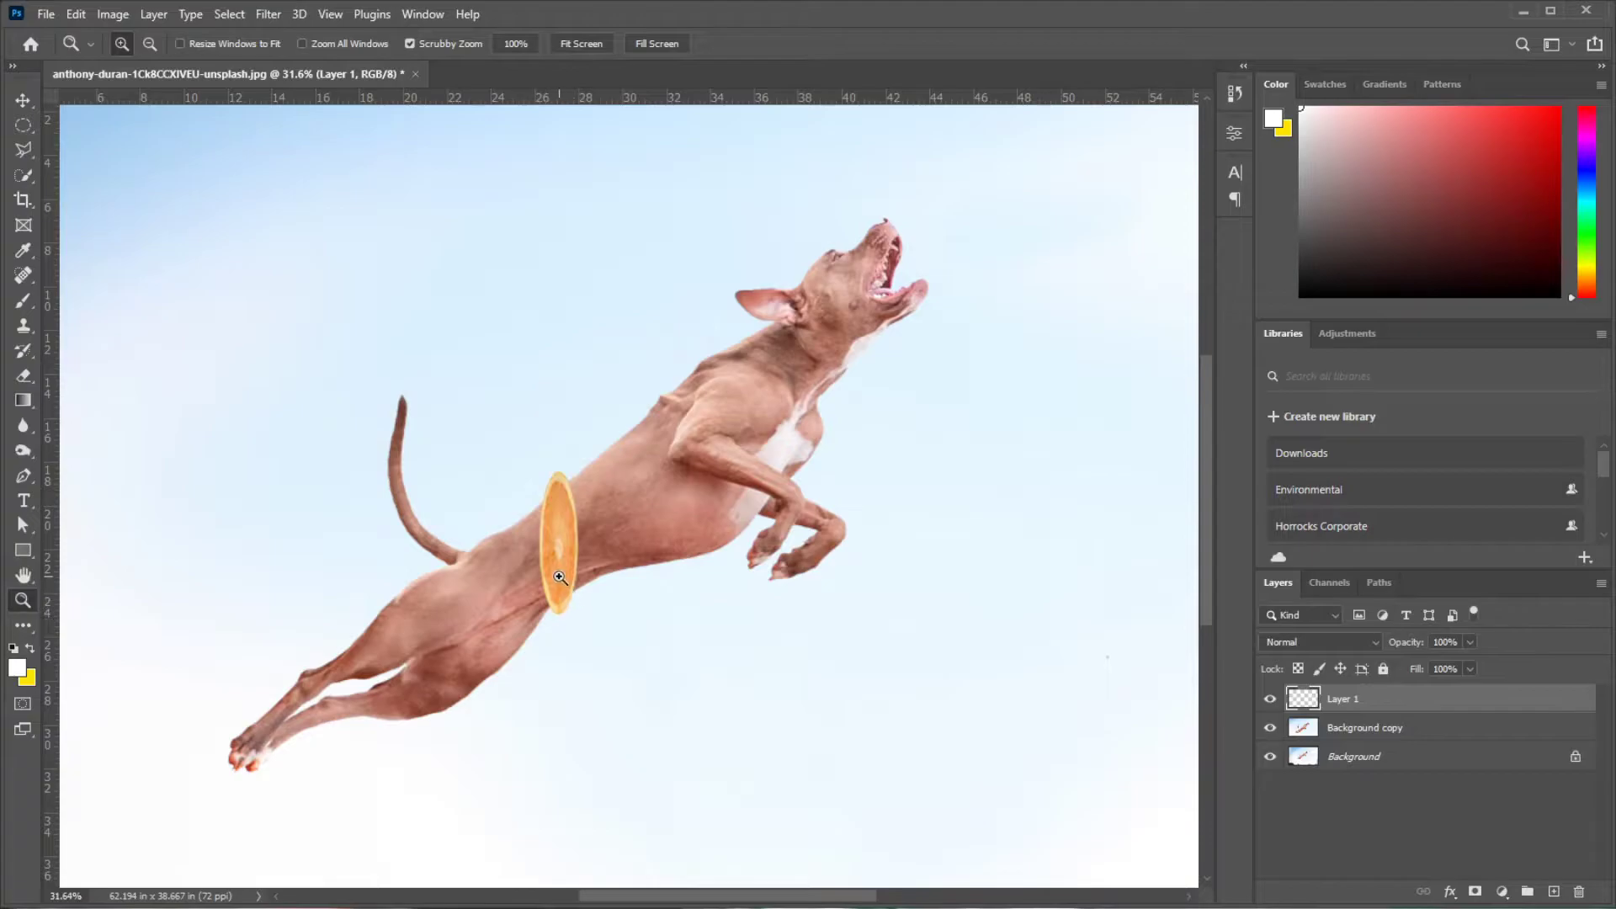
# Shorten the orange slice from its top and bottom to roughly fit the dog's body.
pyautogui.moveTo(551, 601); pyautogui.dragTo(643, 610)
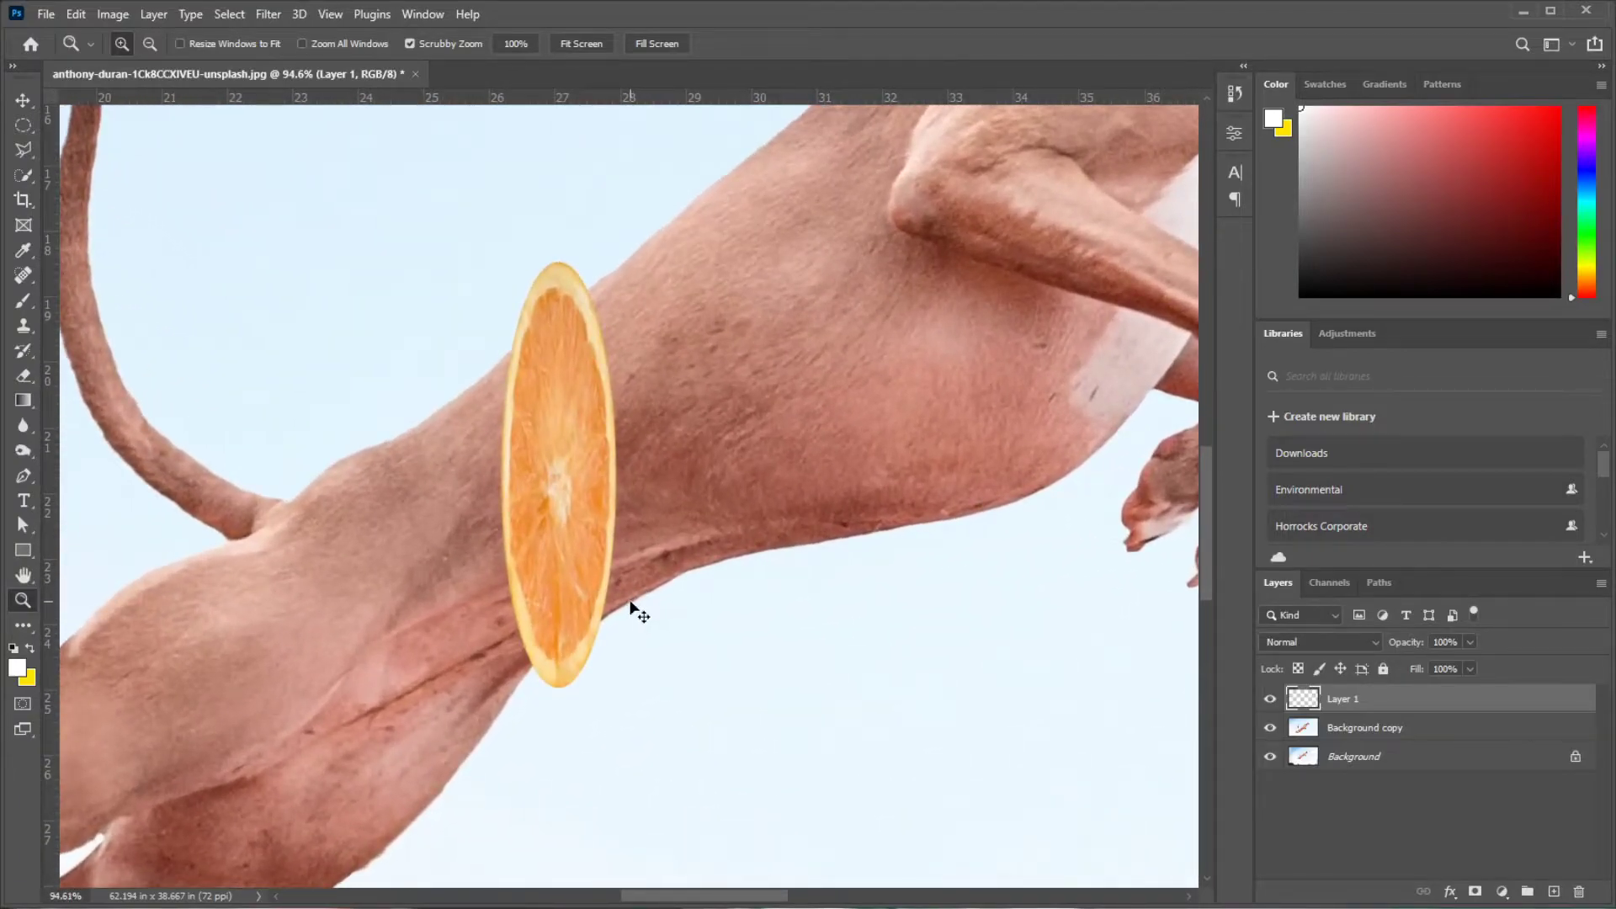
pyautogui.hotkey('ctrl', 't')
pyautogui.moveTo(559, 261); pyautogui.dragTo(560, 318)
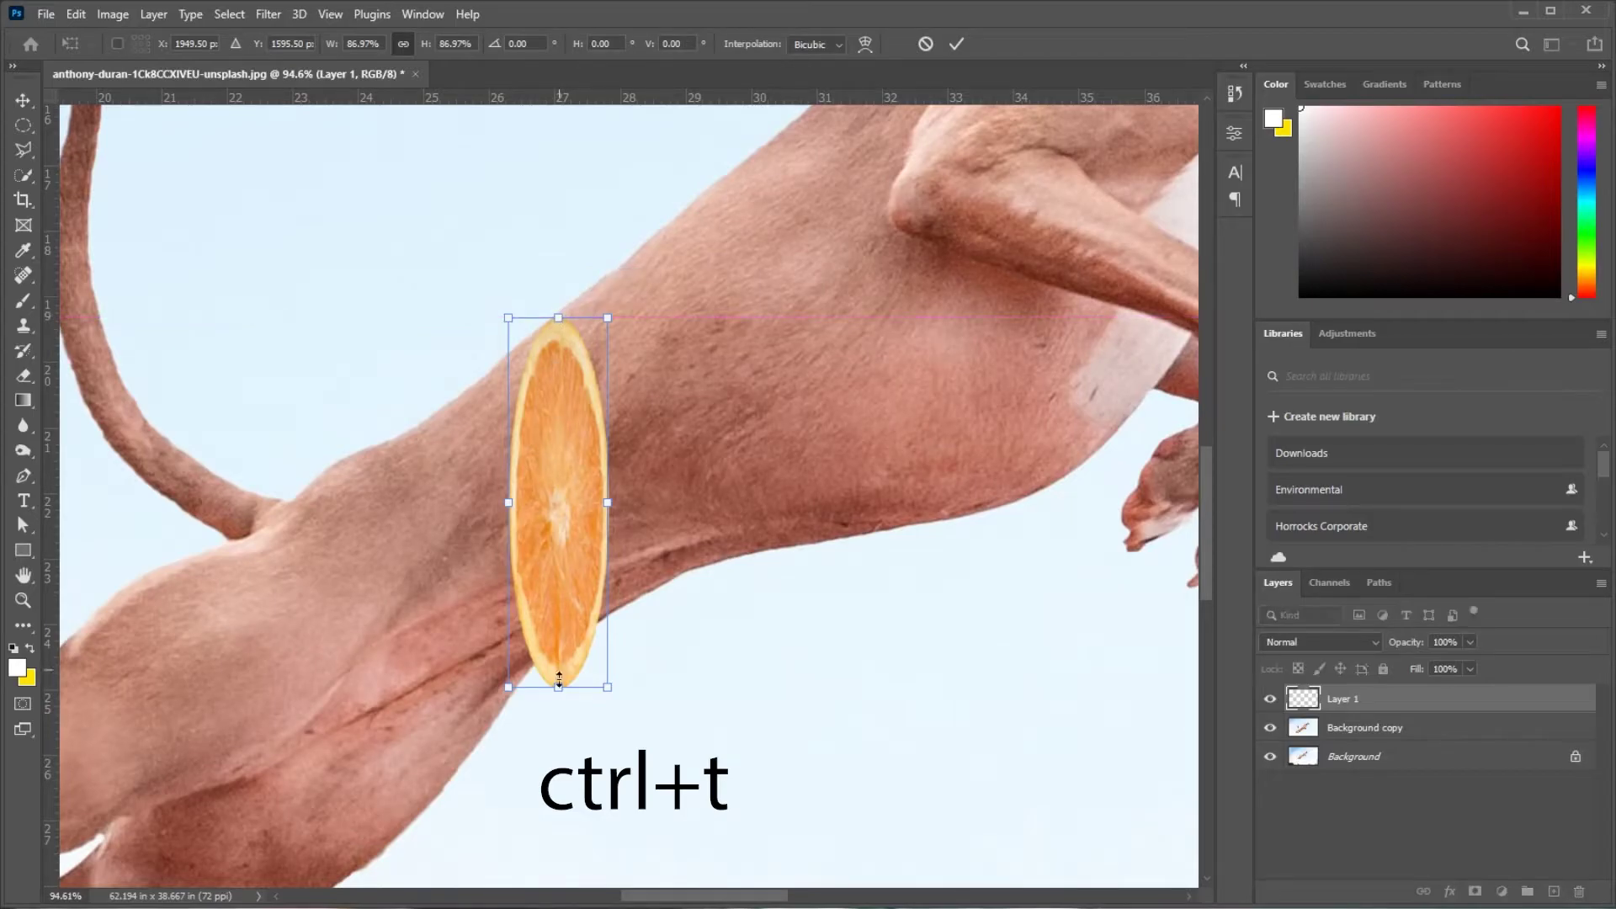
pyautogui.moveTo(554, 690); pyautogui.dragTo(553, 649)
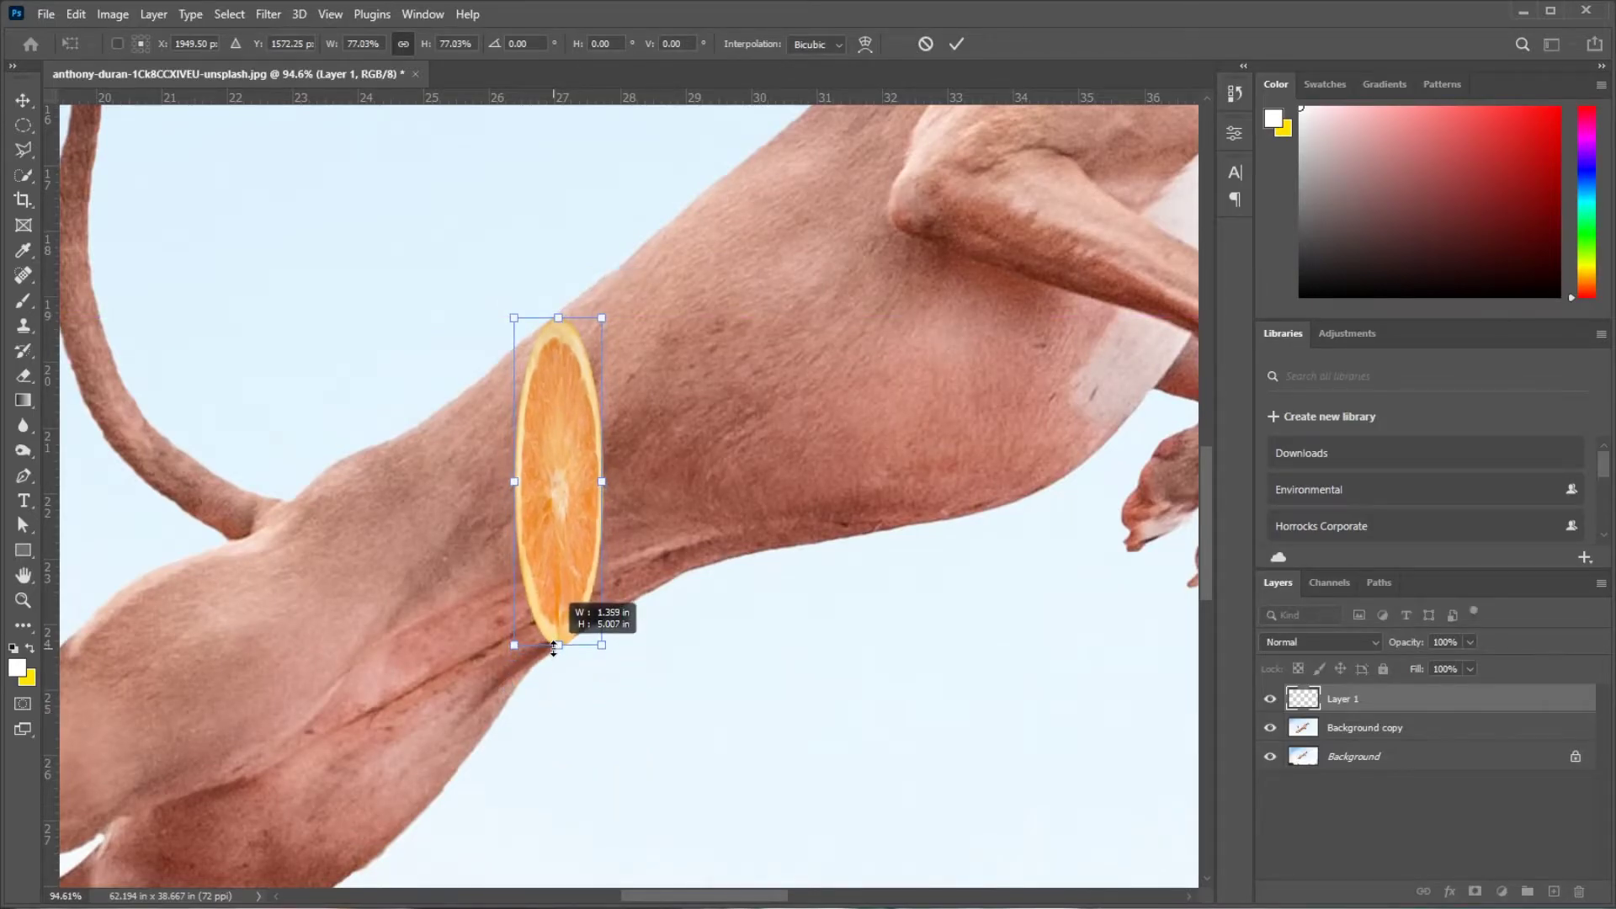
pyautogui.press('Return')
# Fine-tune the slice's top and bottom tips to meet the dog's back and belly edges.
pyautogui.press('z')
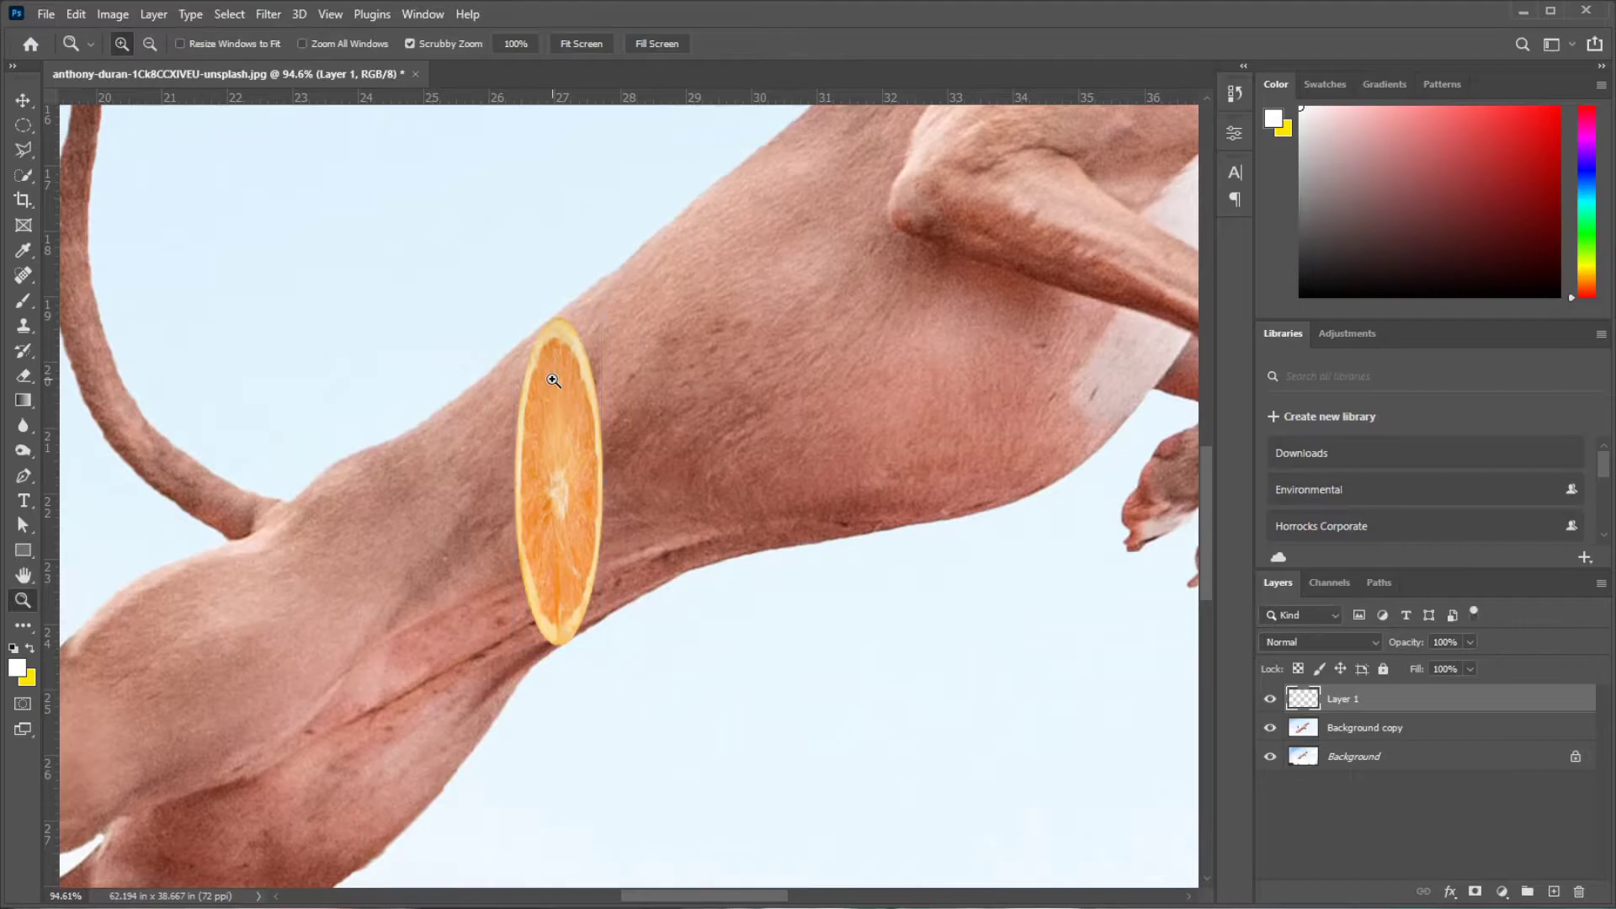
pyautogui.moveTo(557, 316); pyautogui.dragTo(675, 349)
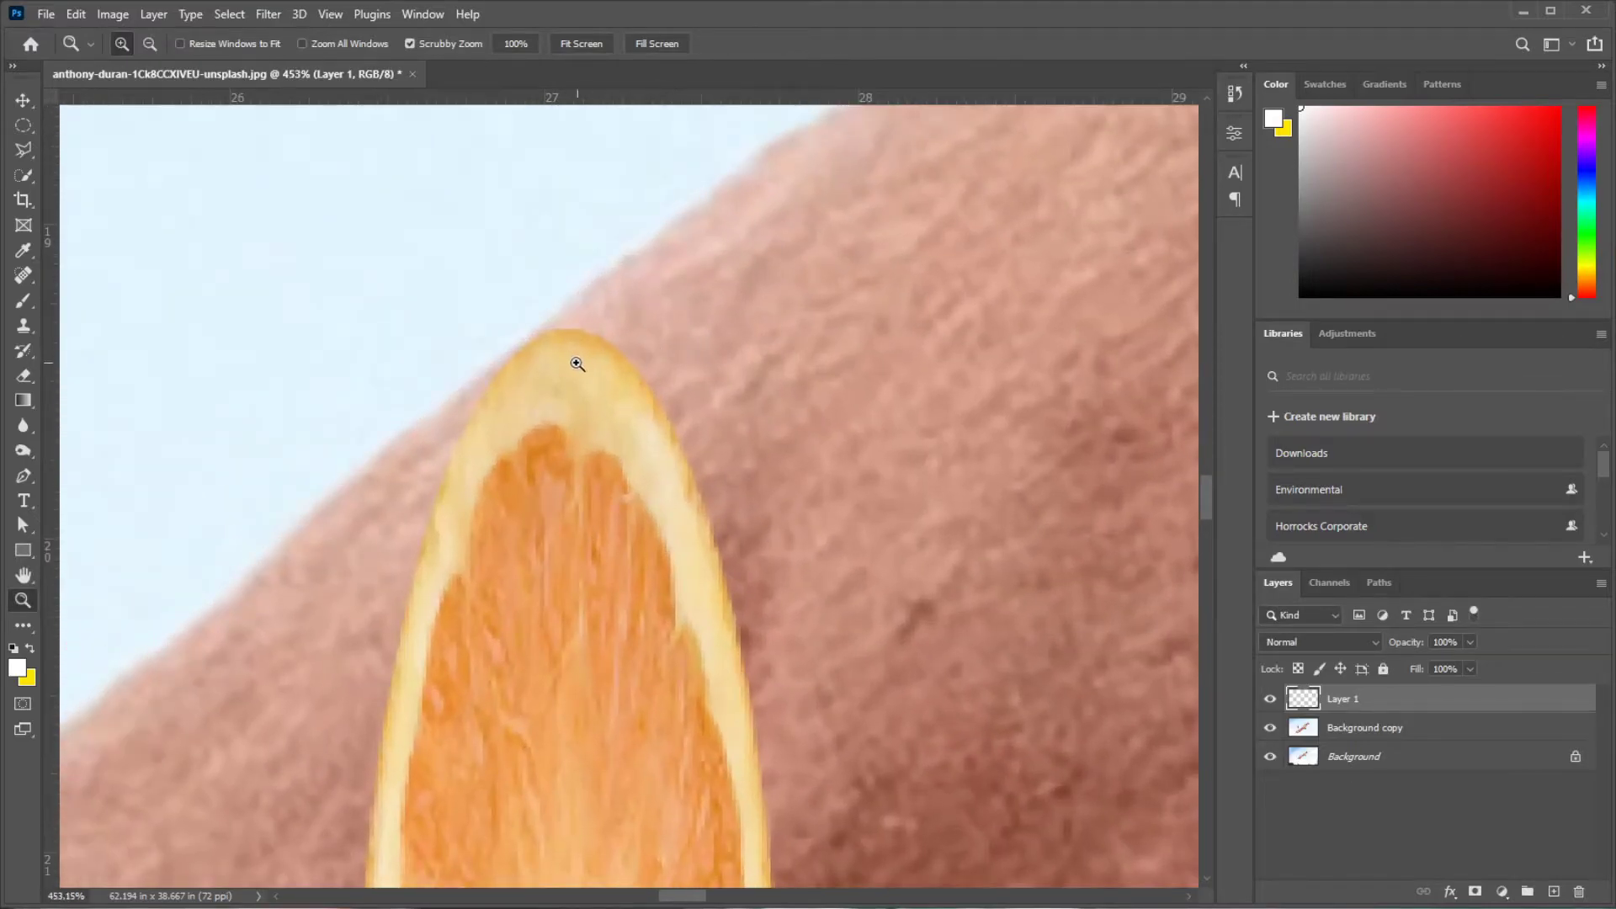
pyautogui.hotkey('ctrl', 't')
pyautogui.moveTo(569, 327); pyautogui.dragTo(569, 322)
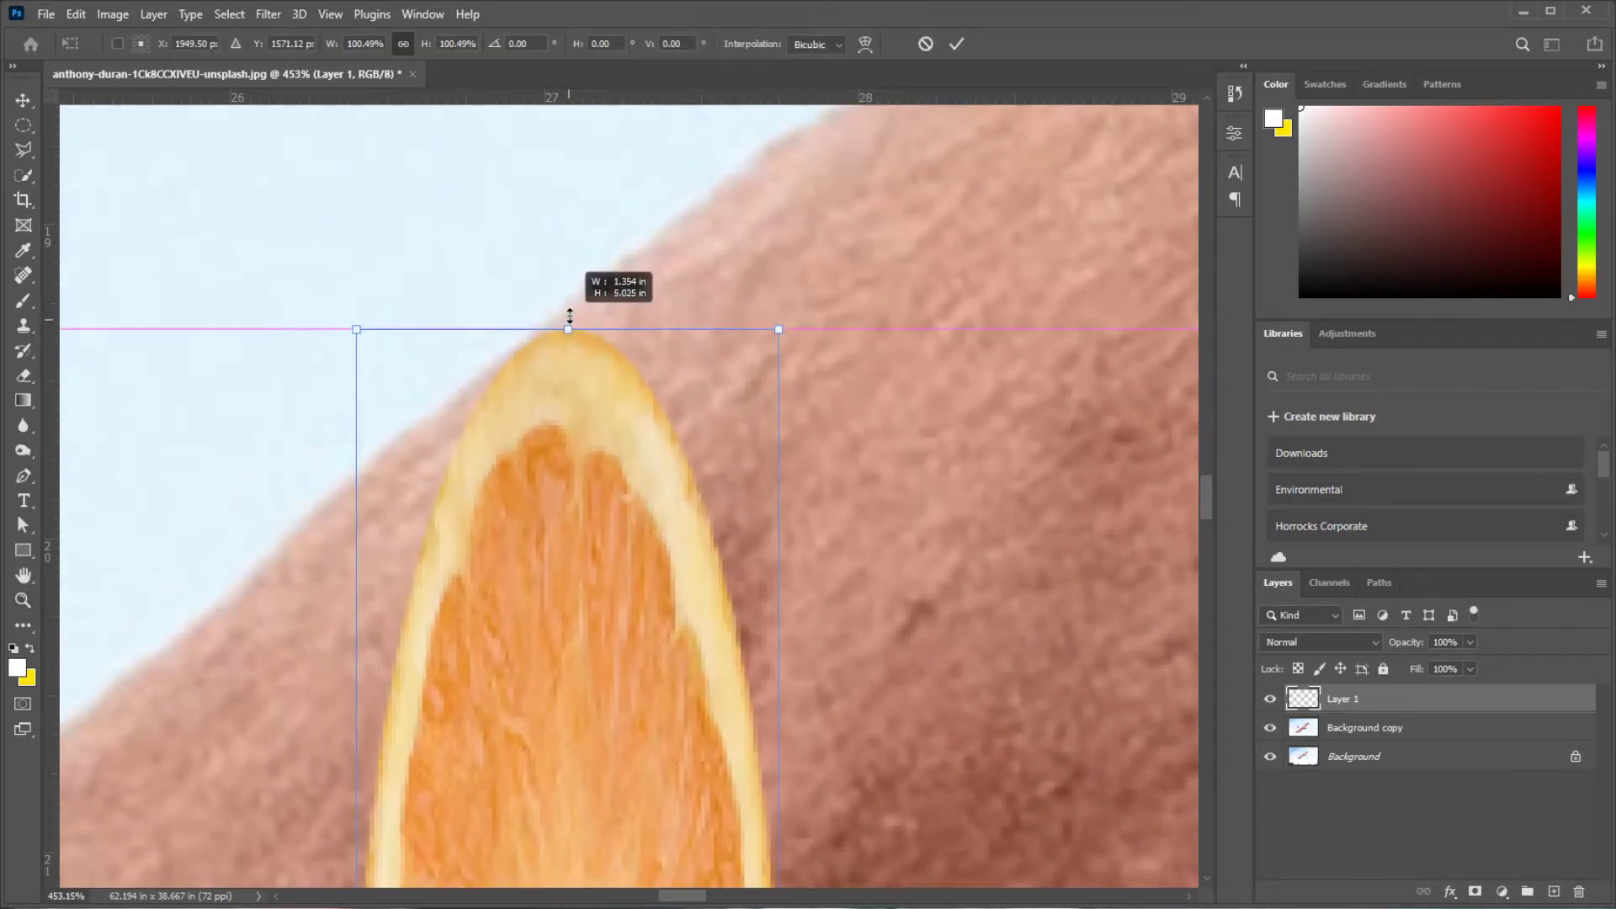
pyautogui.moveTo(585, 534); pyautogui.dragTo(574, 283)
pyautogui.scroll(-5, 574, 282)
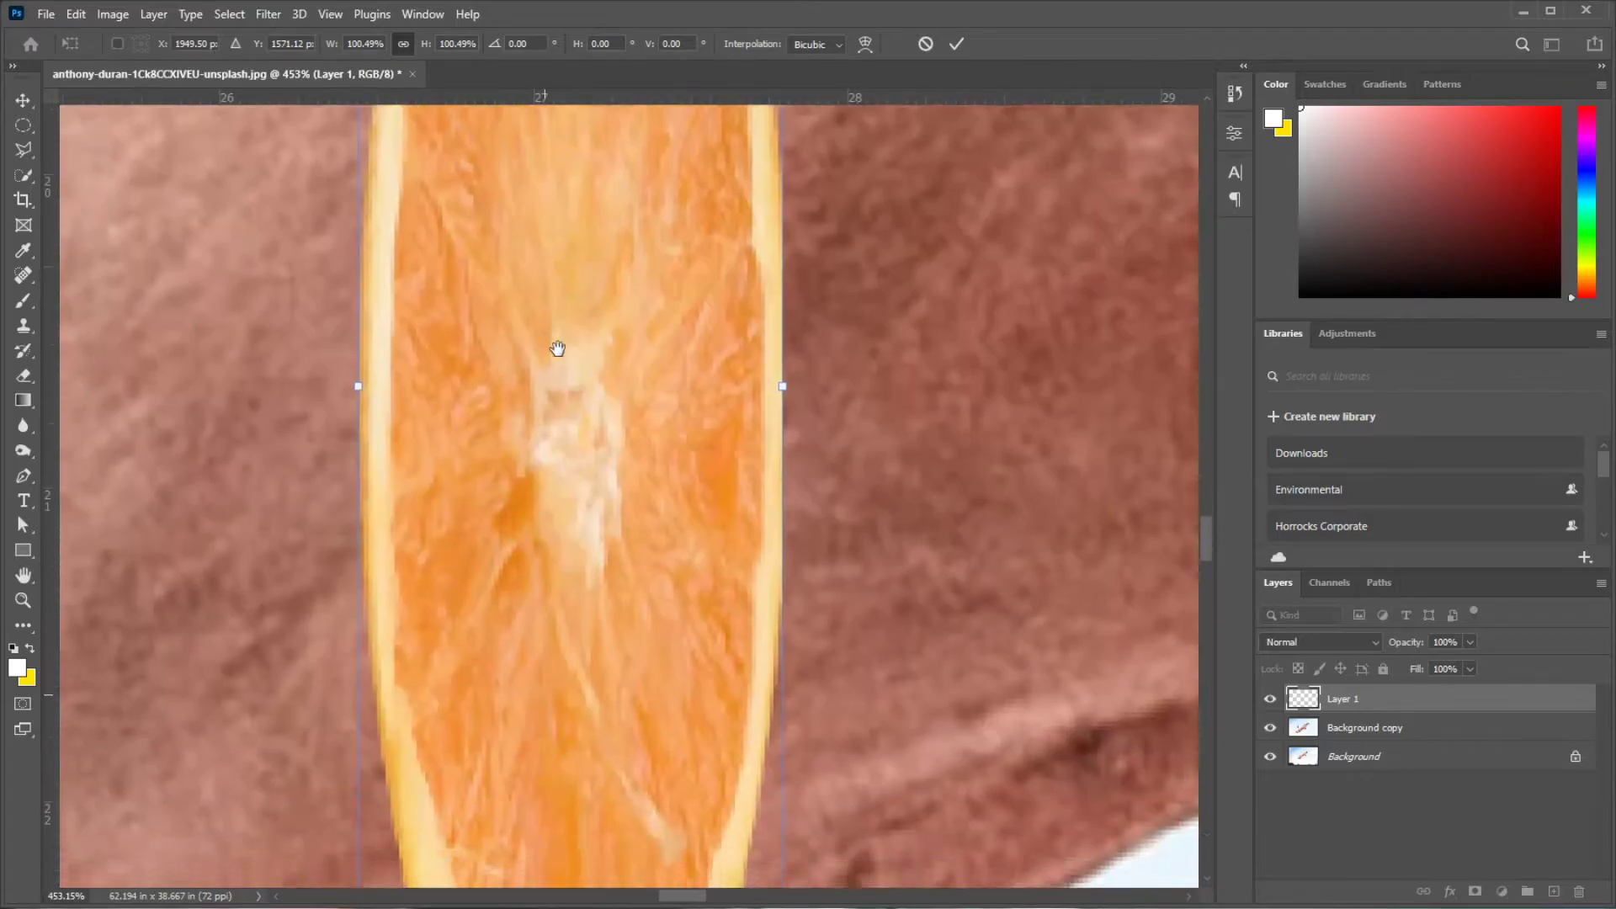
pyautogui.scroll(-5, 581, 648)
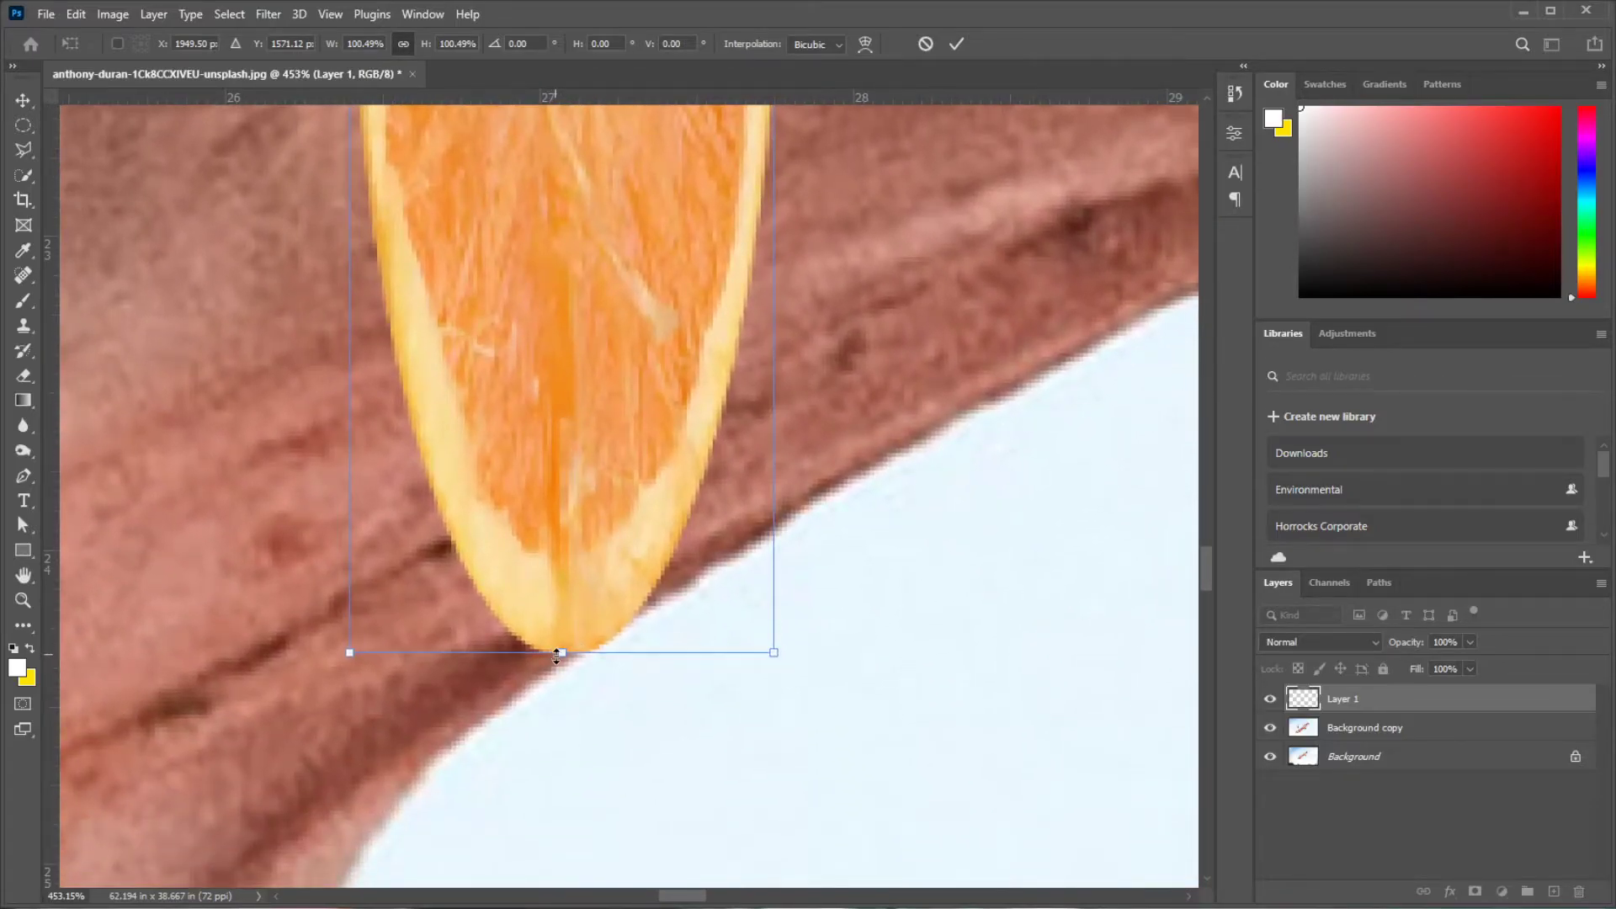
pyautogui.moveTo(555, 653)
pyautogui.mouseDown()
pyautogui.moveTo(563, 639)
pyautogui.moveTo(455, 507)
pyautogui.moveTo(396, 508)
pyautogui.mouseUp()
# Commit the slice size and draw an oval selection across the body near the front legs.
pyautogui.press('Return')
pyautogui.press('z')
pyautogui.press('m')
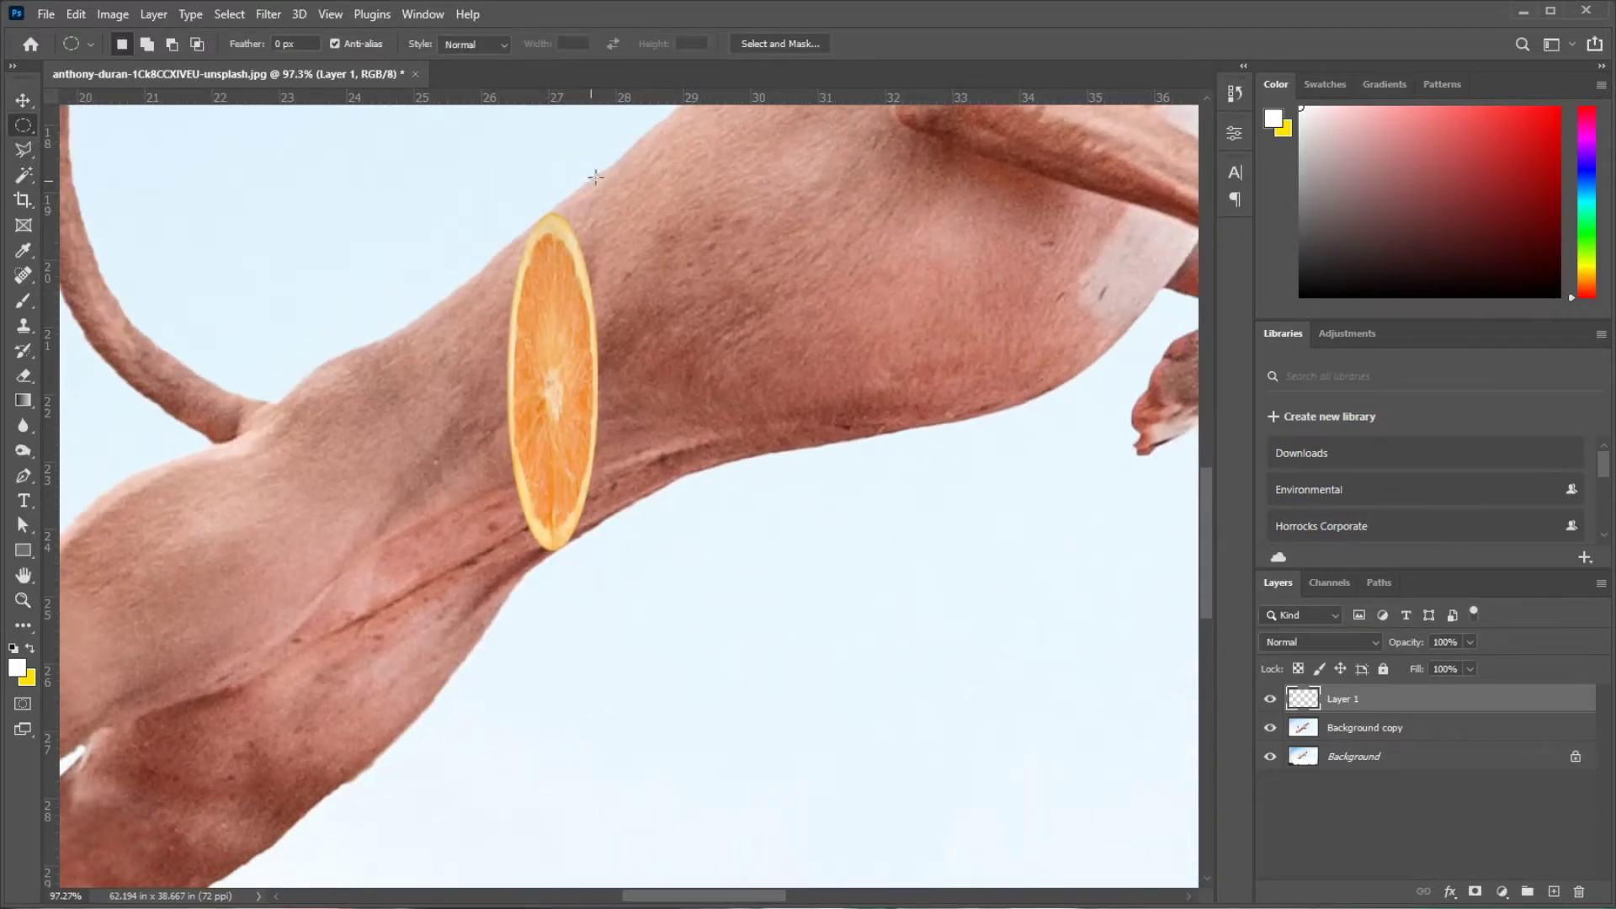
pyautogui.moveTo(649, 154); pyautogui.dragTo(564, 292)
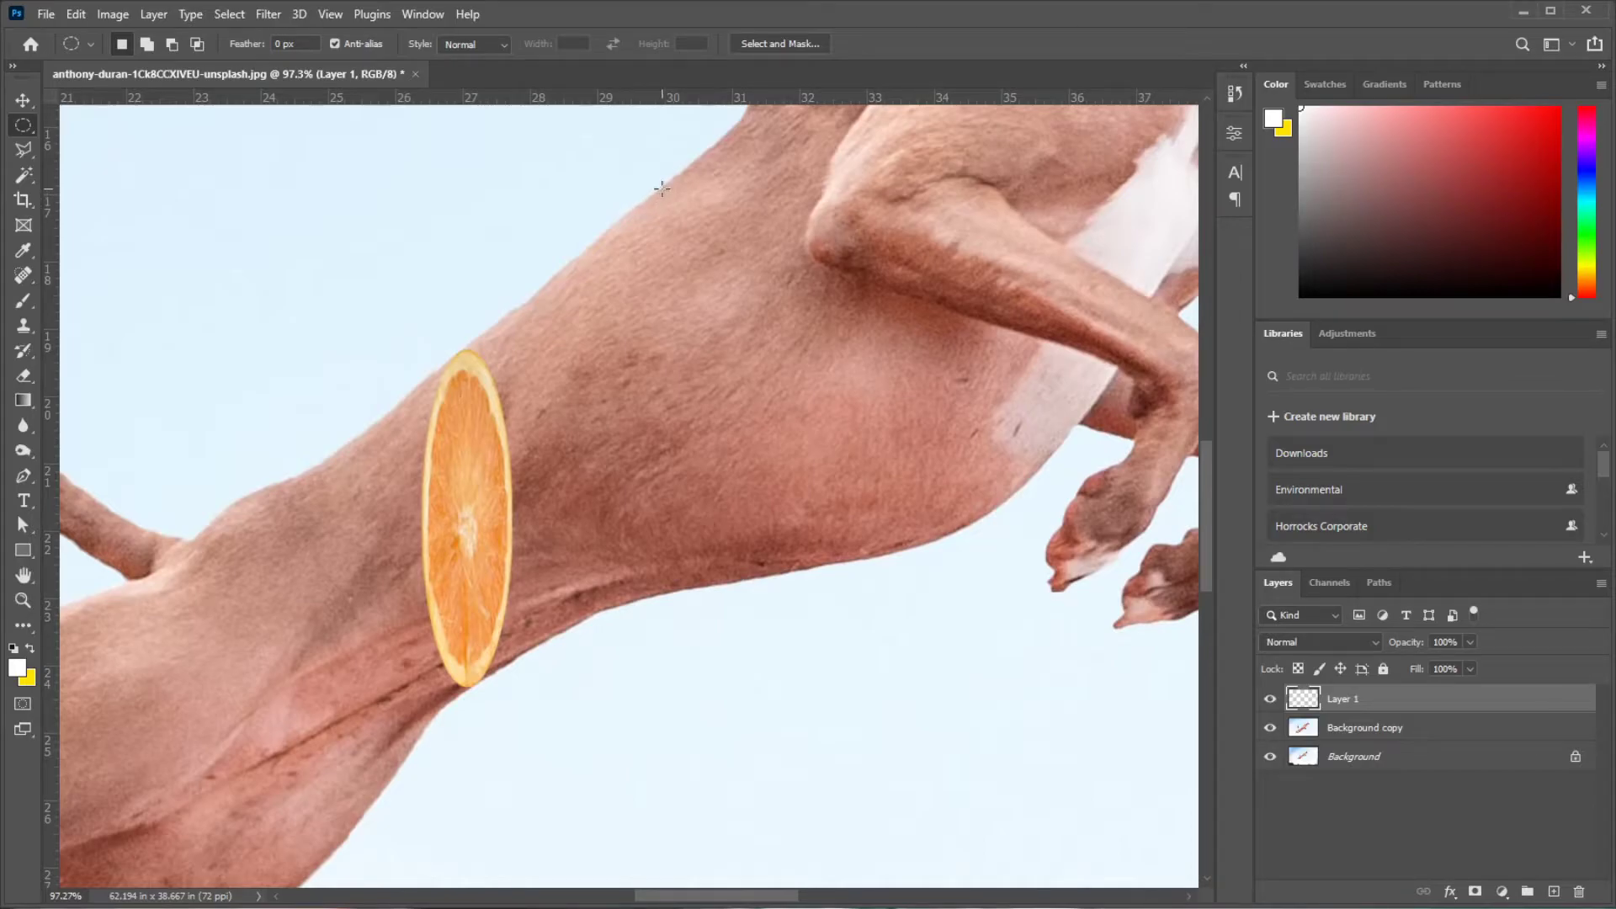
pyautogui.moveTo(738, 127); pyautogui.dragTo(646, 243)
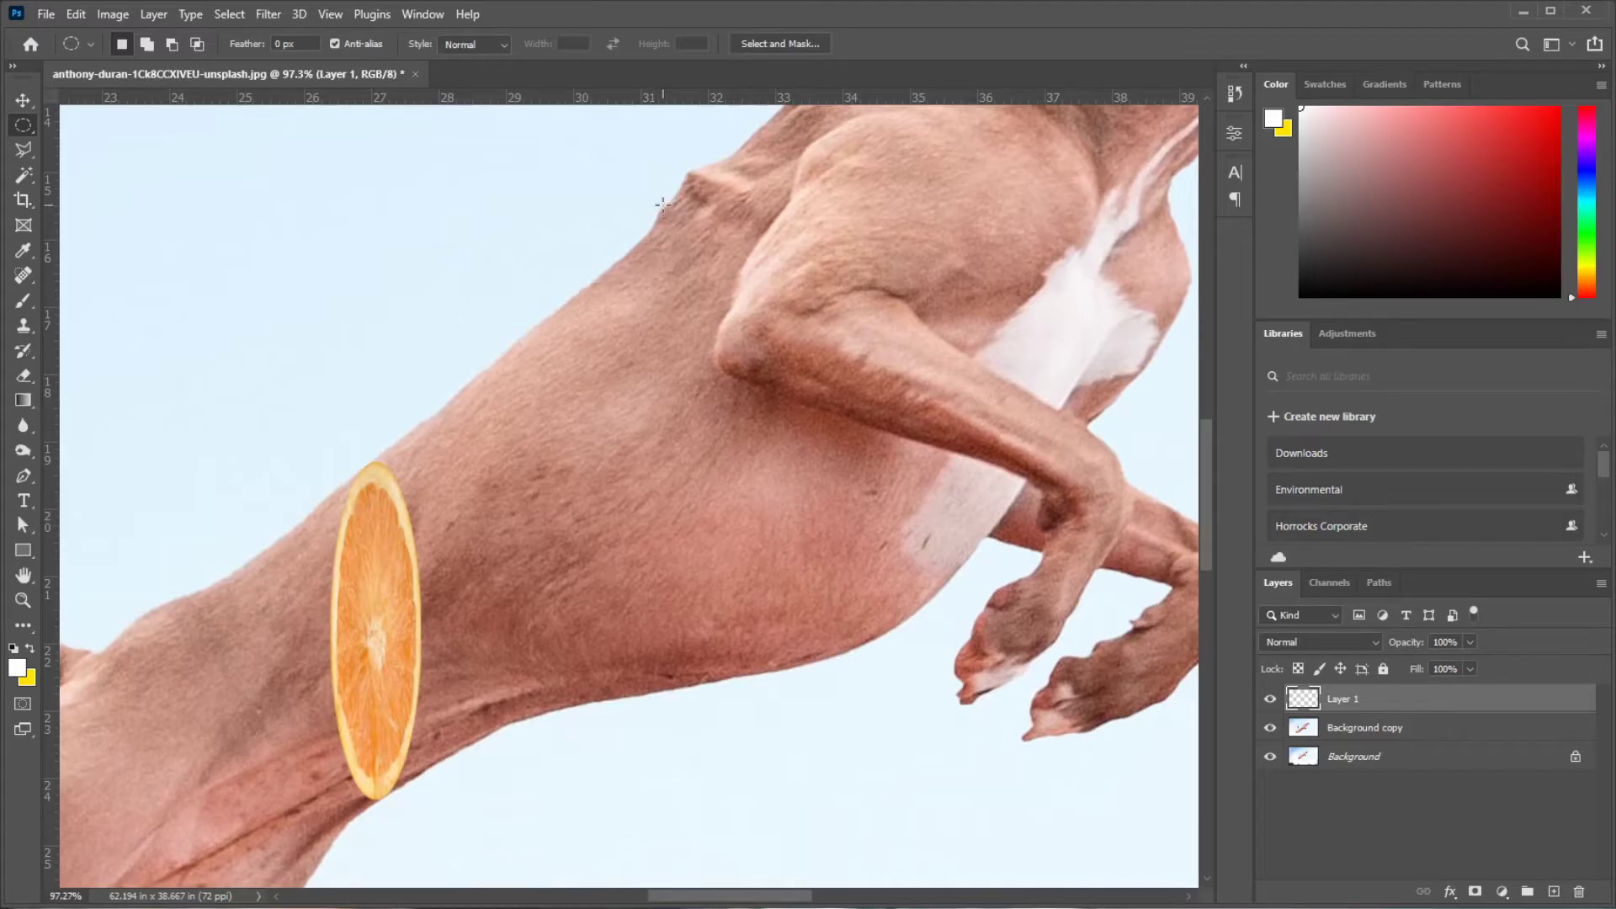
pyautogui.moveTo(654, 187)
pyautogui.mouseDown()
pyautogui.moveTo(741, 324)
pyautogui.moveTo(778, 719)
pyautogui.mouseUp()
pyautogui.moveTo(722, 632); pyautogui.dragTo(717, 599)
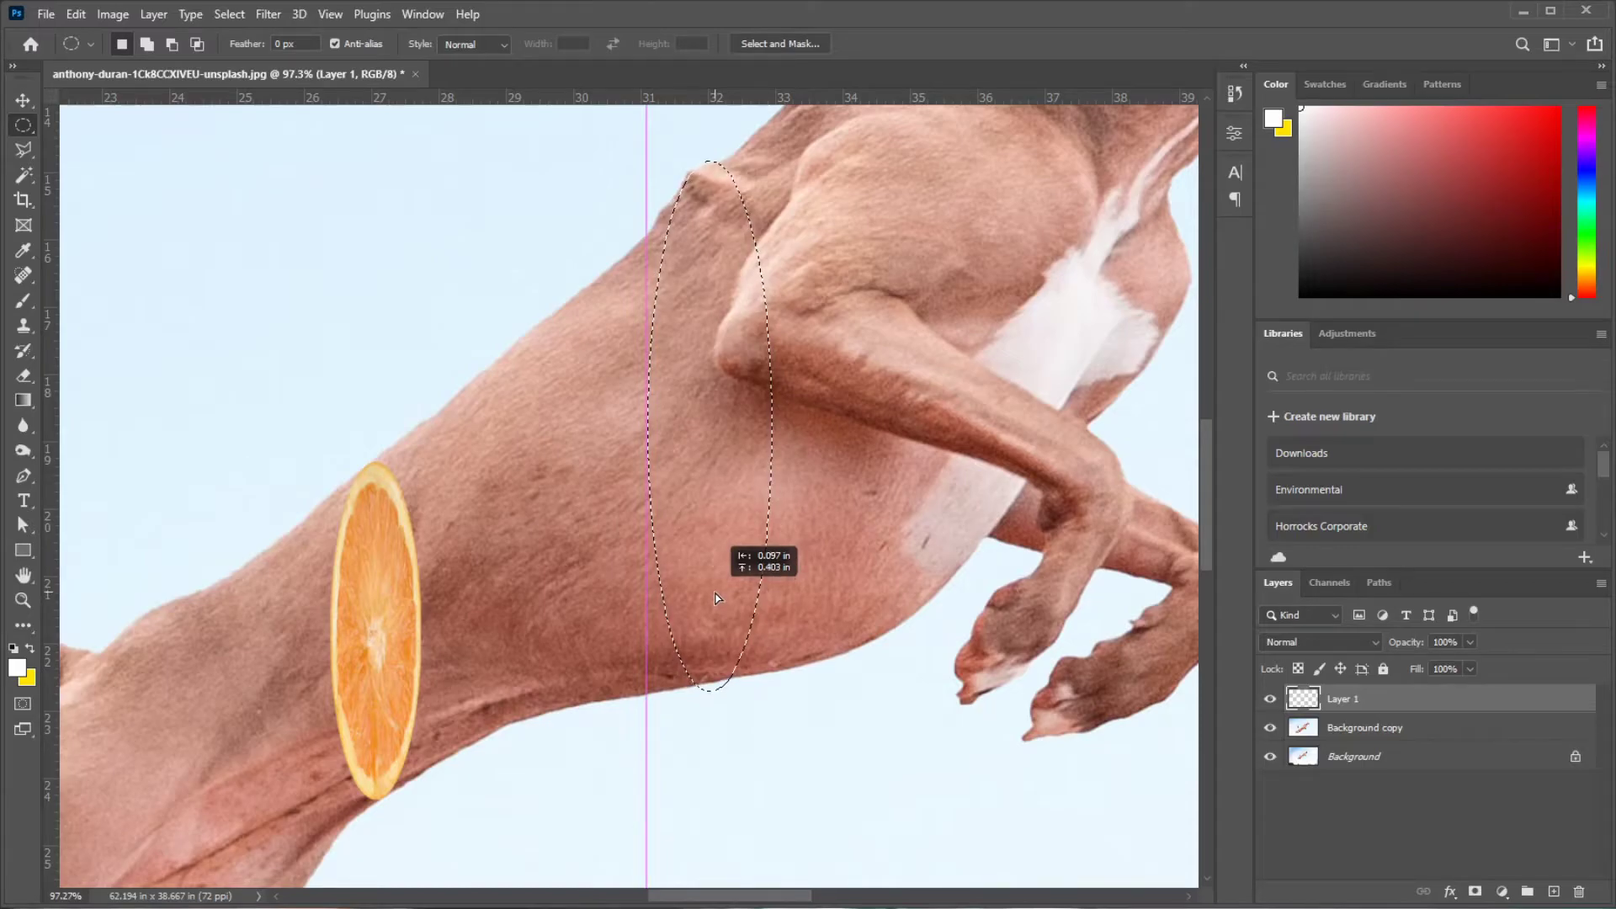
# Copy the oval from Background copy onto Layer 2, then duplicate Background copy.
pyautogui.click(1365, 729)
pyautogui.click(76, 15)
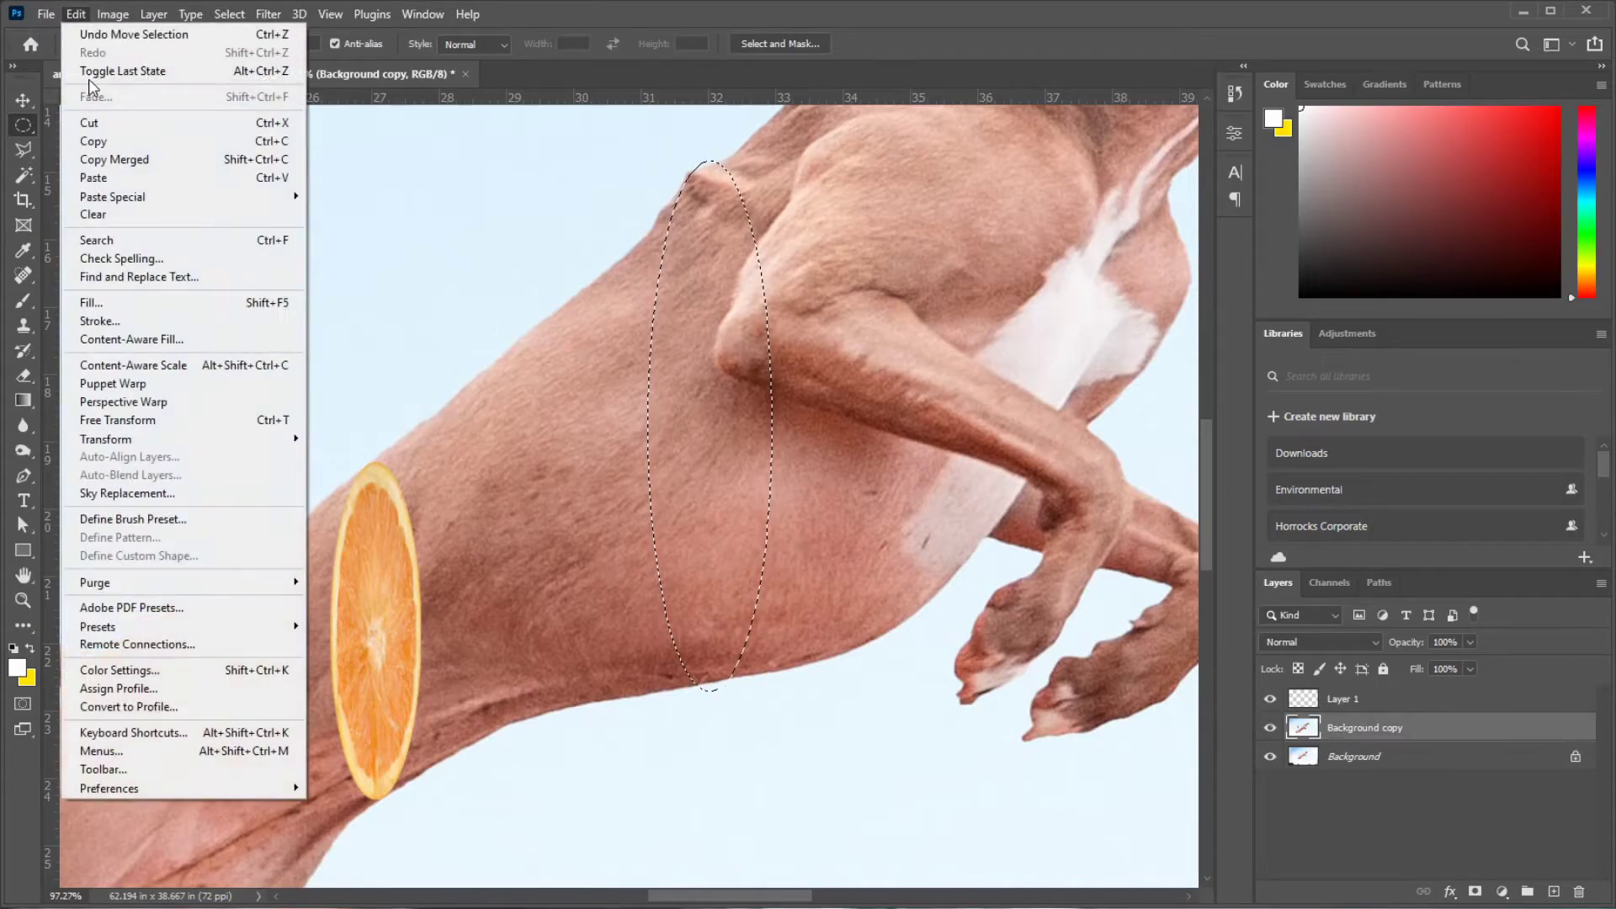
pyautogui.click(113, 141)
pyautogui.click(76, 15)
pyautogui.click(108, 177)
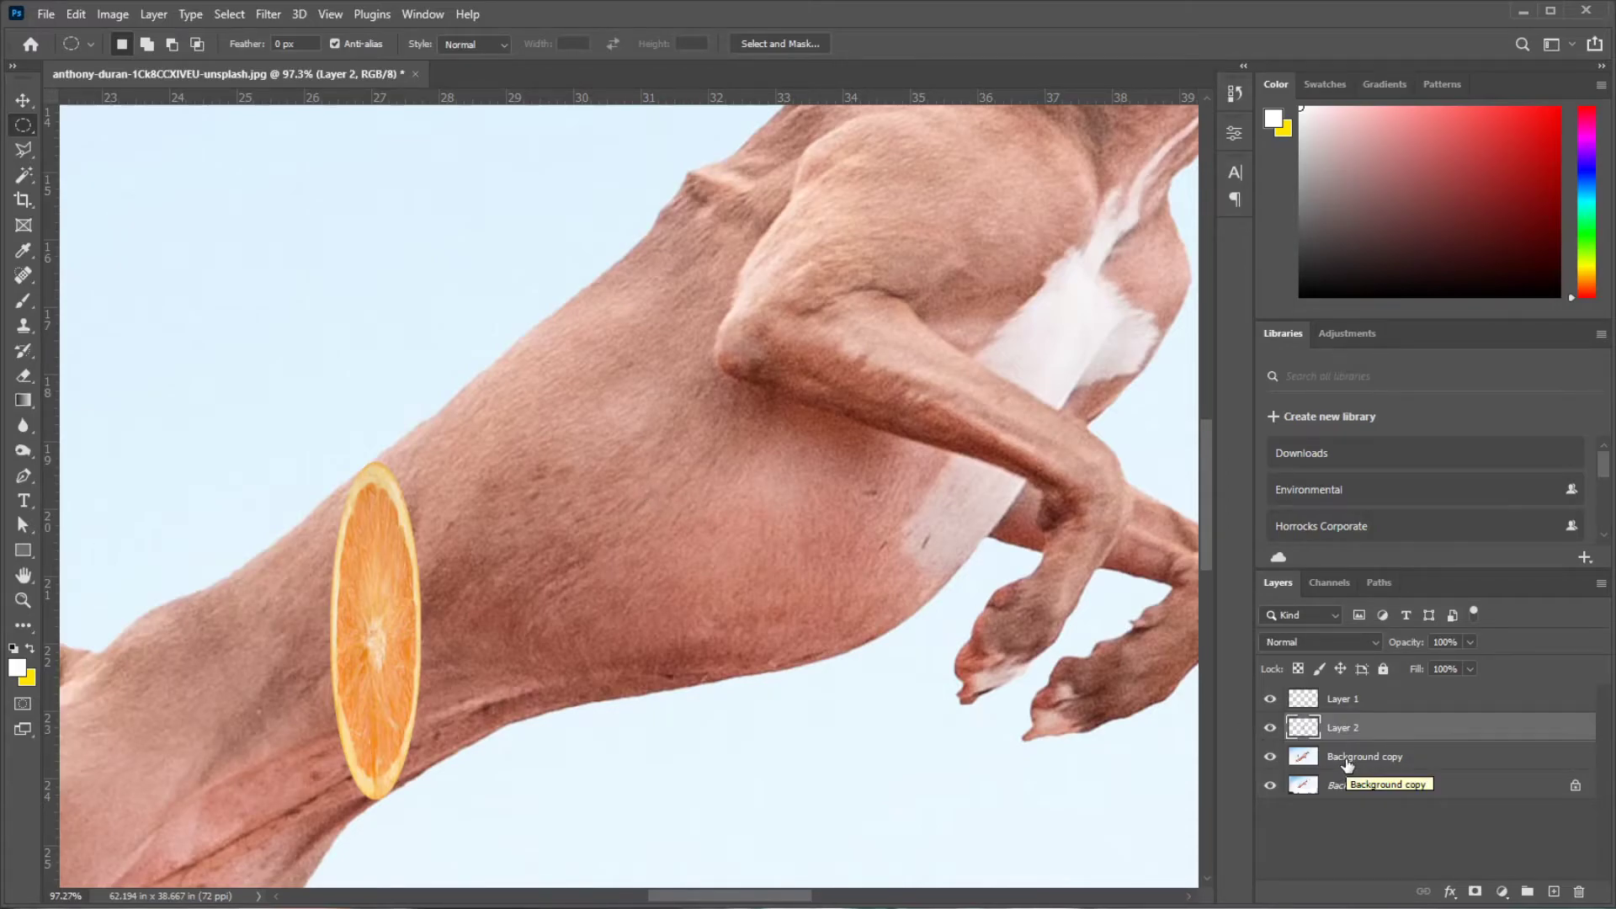
pyautogui.press('v')
pyautogui.moveTo(1357, 757); pyautogui.dragTo(1555, 891)
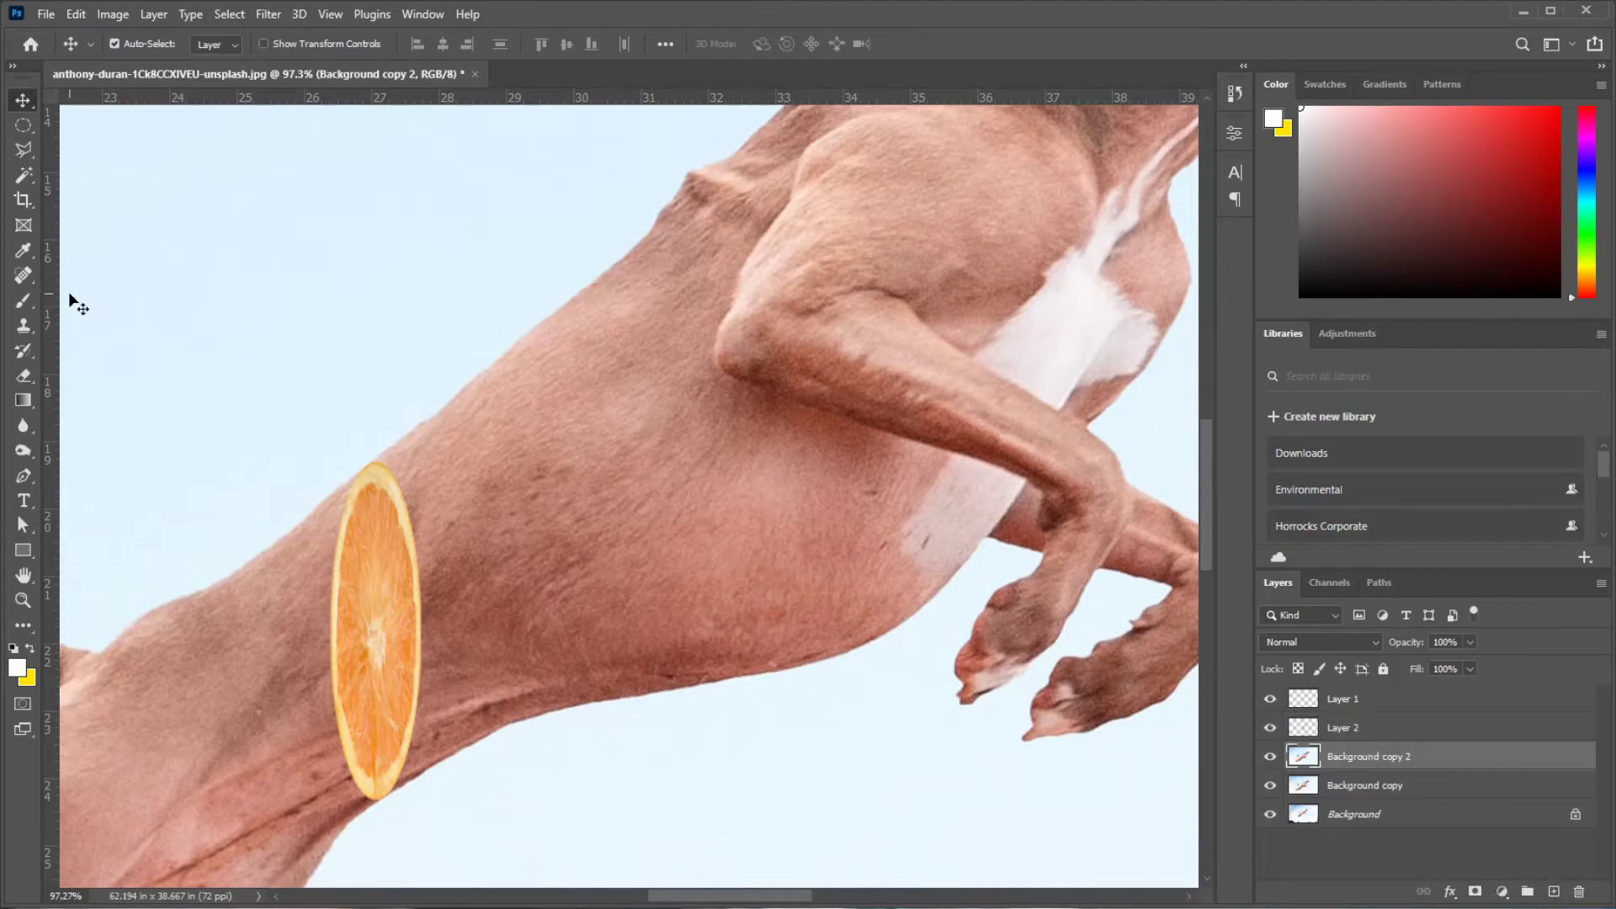
# Clone sky over the dog's midsection between the orange slice and the front legs.
pyautogui.click(23, 325)
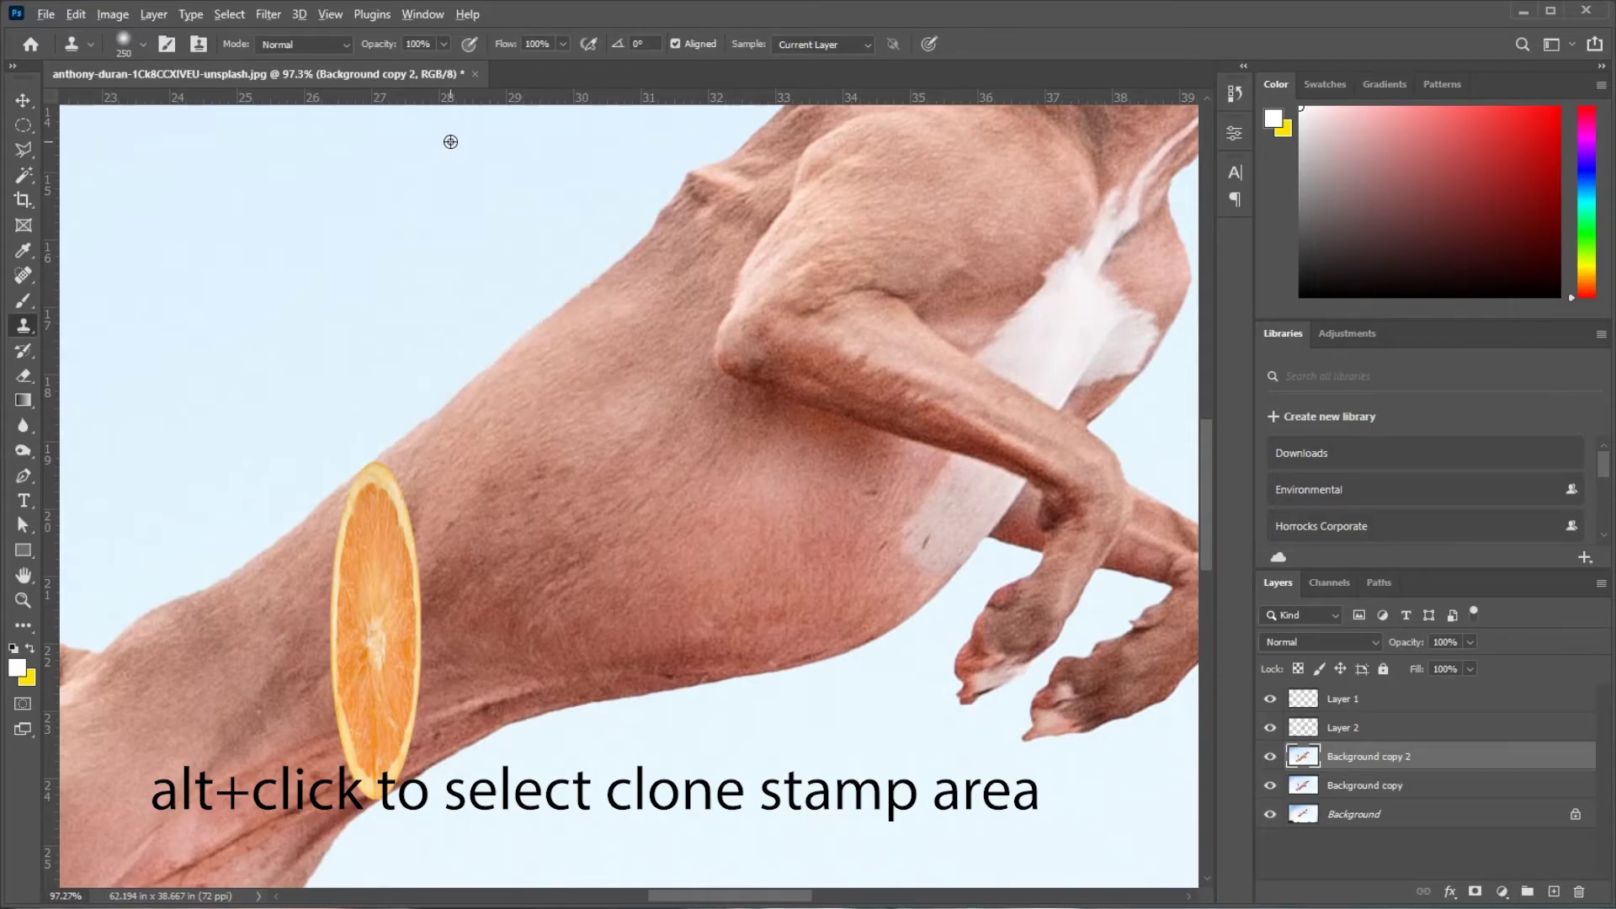
pyautogui.keyDown('alt'); pyautogui.click(451, 141); pyautogui.keyUp('alt')
pyautogui.moveTo(469, 320)
pyautogui.mouseDown()
pyautogui.moveTo(522, 423)
pyautogui.moveTo(559, 317)
pyautogui.moveTo(520, 516)
pyautogui.moveTo(530, 621)
pyautogui.mouseUp()
pyautogui.press('[')
pyautogui.press('[')
pyautogui.press('[')
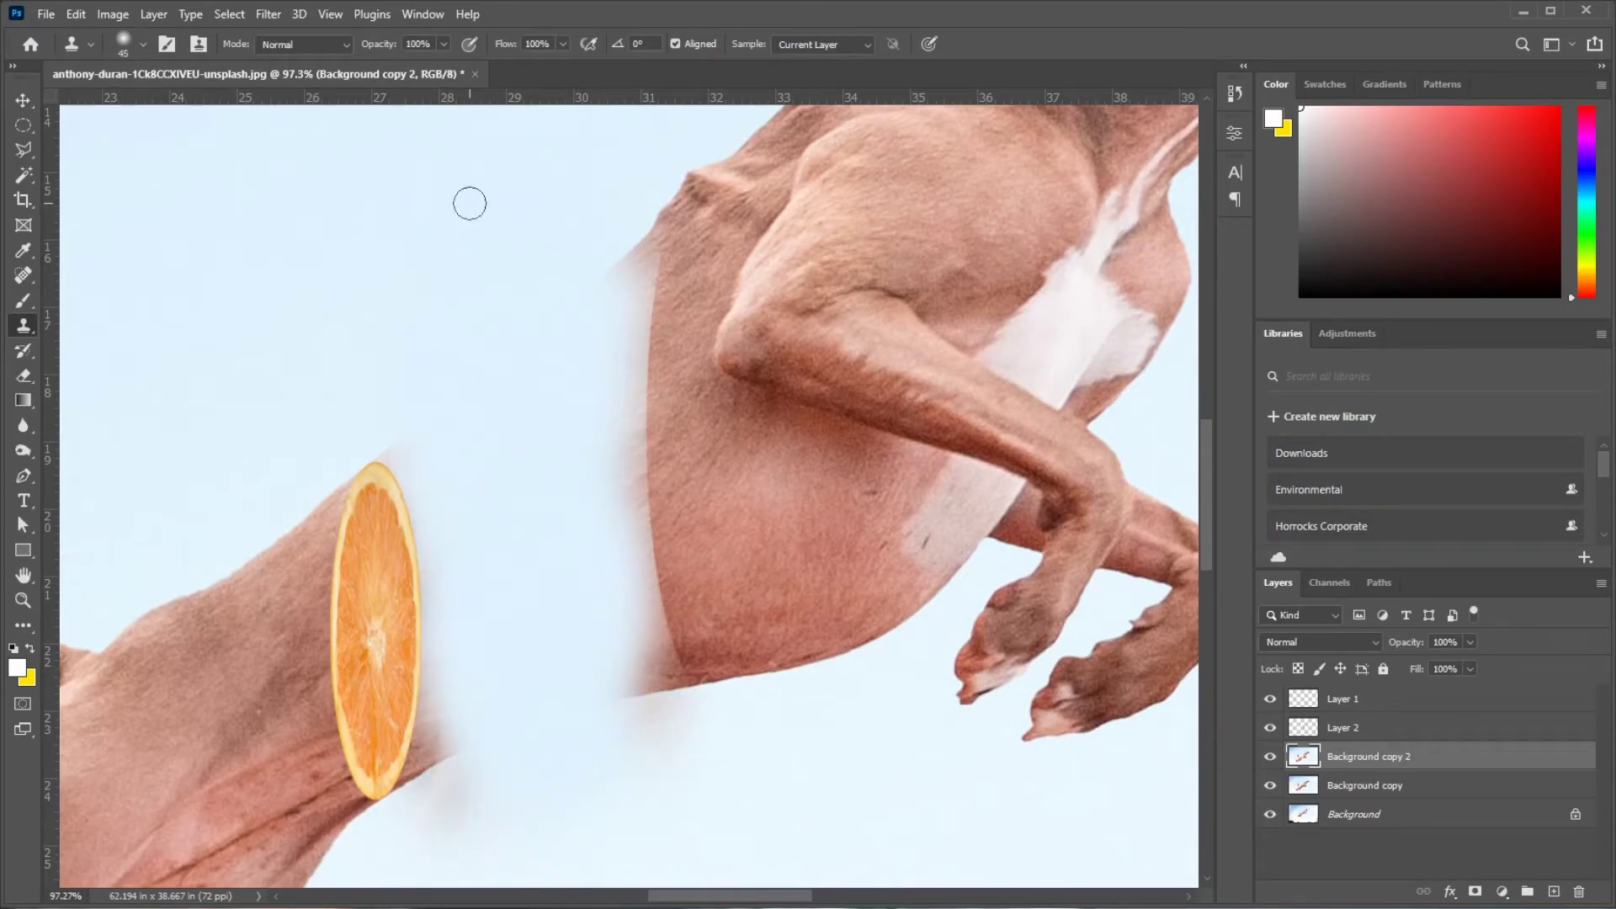
pyautogui.moveTo(637, 231)
pyautogui.mouseDown()
pyautogui.moveTo(664, 184)
pyautogui.moveTo(589, 299)
pyautogui.moveTo(644, 590)
pyautogui.mouseUp()
pyautogui.moveTo(618, 347)
pyautogui.mouseDown()
pyautogui.moveTo(649, 606)
pyautogui.moveTo(632, 595)
pyautogui.moveTo(609, 674)
pyautogui.moveTo(609, 891)
pyautogui.mouseUp()
# Clean up leftover fuzz around the orange slice and the grey smudge below the belly.
pyautogui.keyDown('alt'); pyautogui.click(547, 786); pyautogui.keyUp('alt')
pyautogui.moveTo(455, 778)
pyautogui.mouseDown()
pyautogui.moveTo(459, 718)
pyautogui.moveTo(415, 773)
pyautogui.moveTo(428, 501)
pyautogui.moveTo(389, 458)
pyautogui.moveTo(425, 409)
pyautogui.moveTo(455, 787)
pyautogui.mouseUp()
pyautogui.keyDown('alt'); pyautogui.click(530, 670); pyautogui.keyUp('alt')
pyautogui.keyDown('alt'); pyautogui.click(591, 612); pyautogui.keyUp('alt')
pyautogui.moveTo(642, 696); pyautogui.dragTo(671, 715)
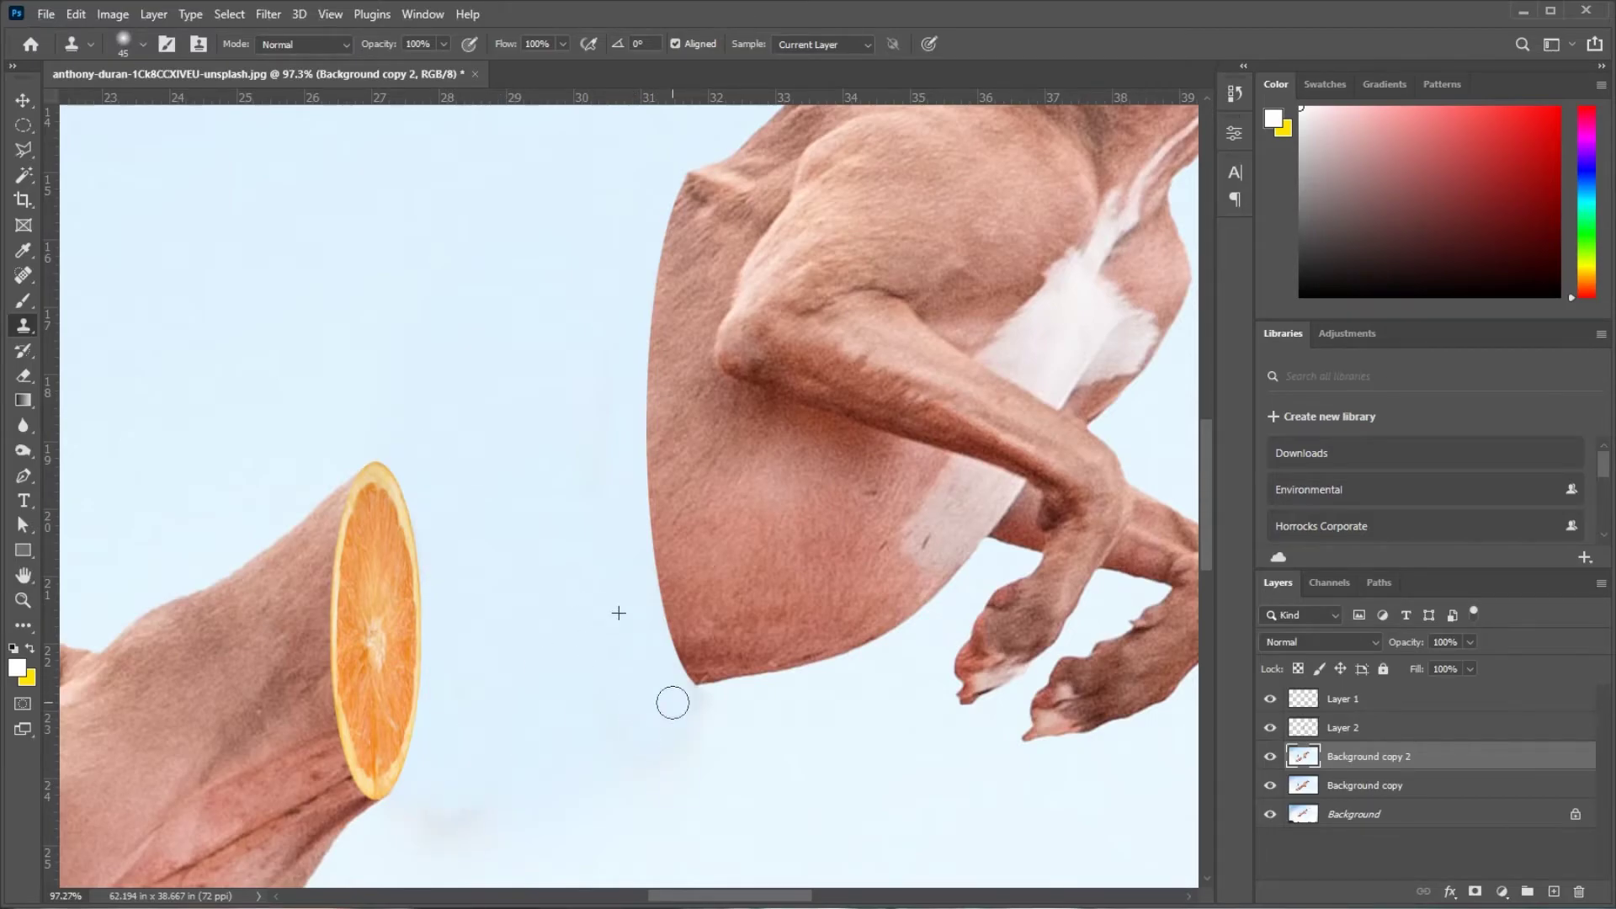
pyautogui.click(23, 125)
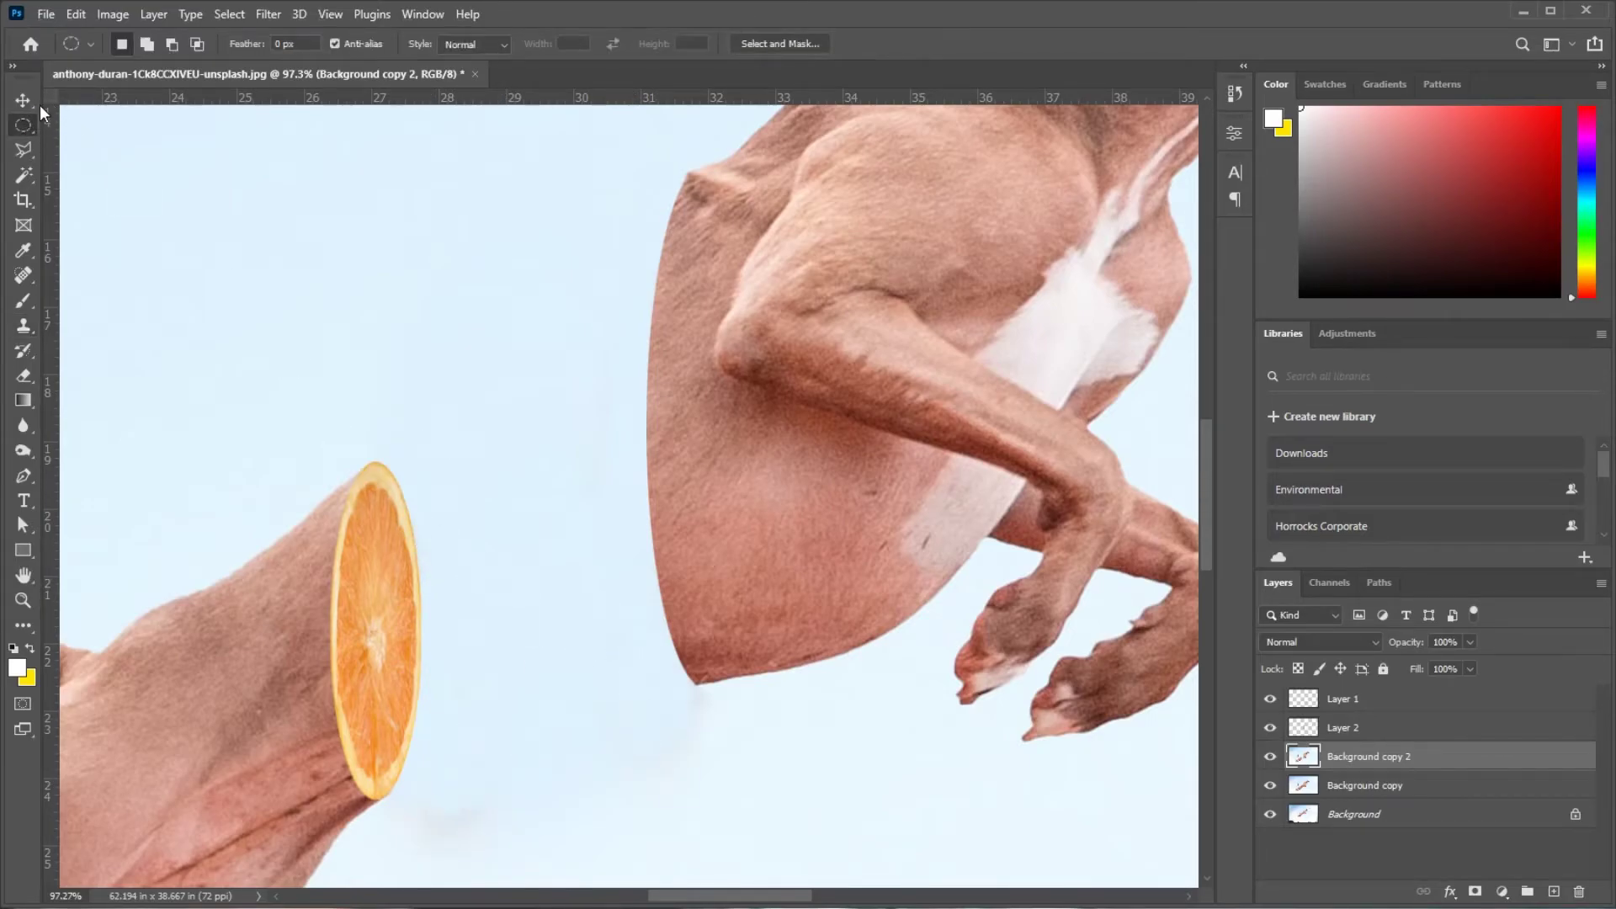
pyautogui.click(28, 103)
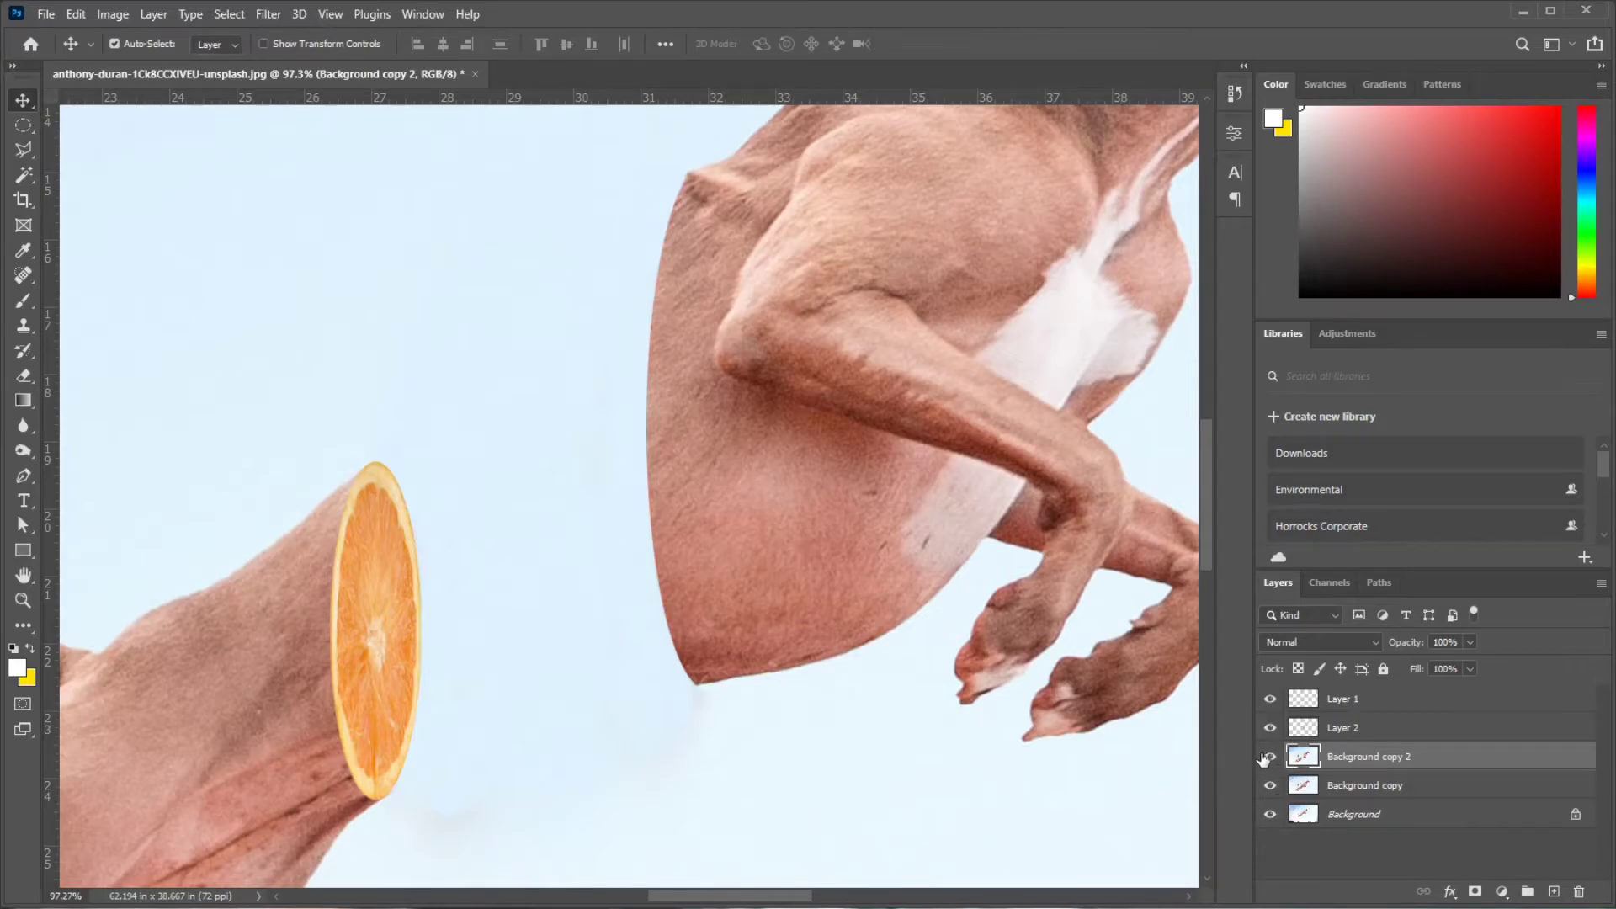
# Duplicate the orange slice layer, move the copy up-right, and stretch it taller to fit the body.
pyautogui.click(376, 578)
pyautogui.moveTo(1397, 705); pyautogui.dragTo(1551, 892)
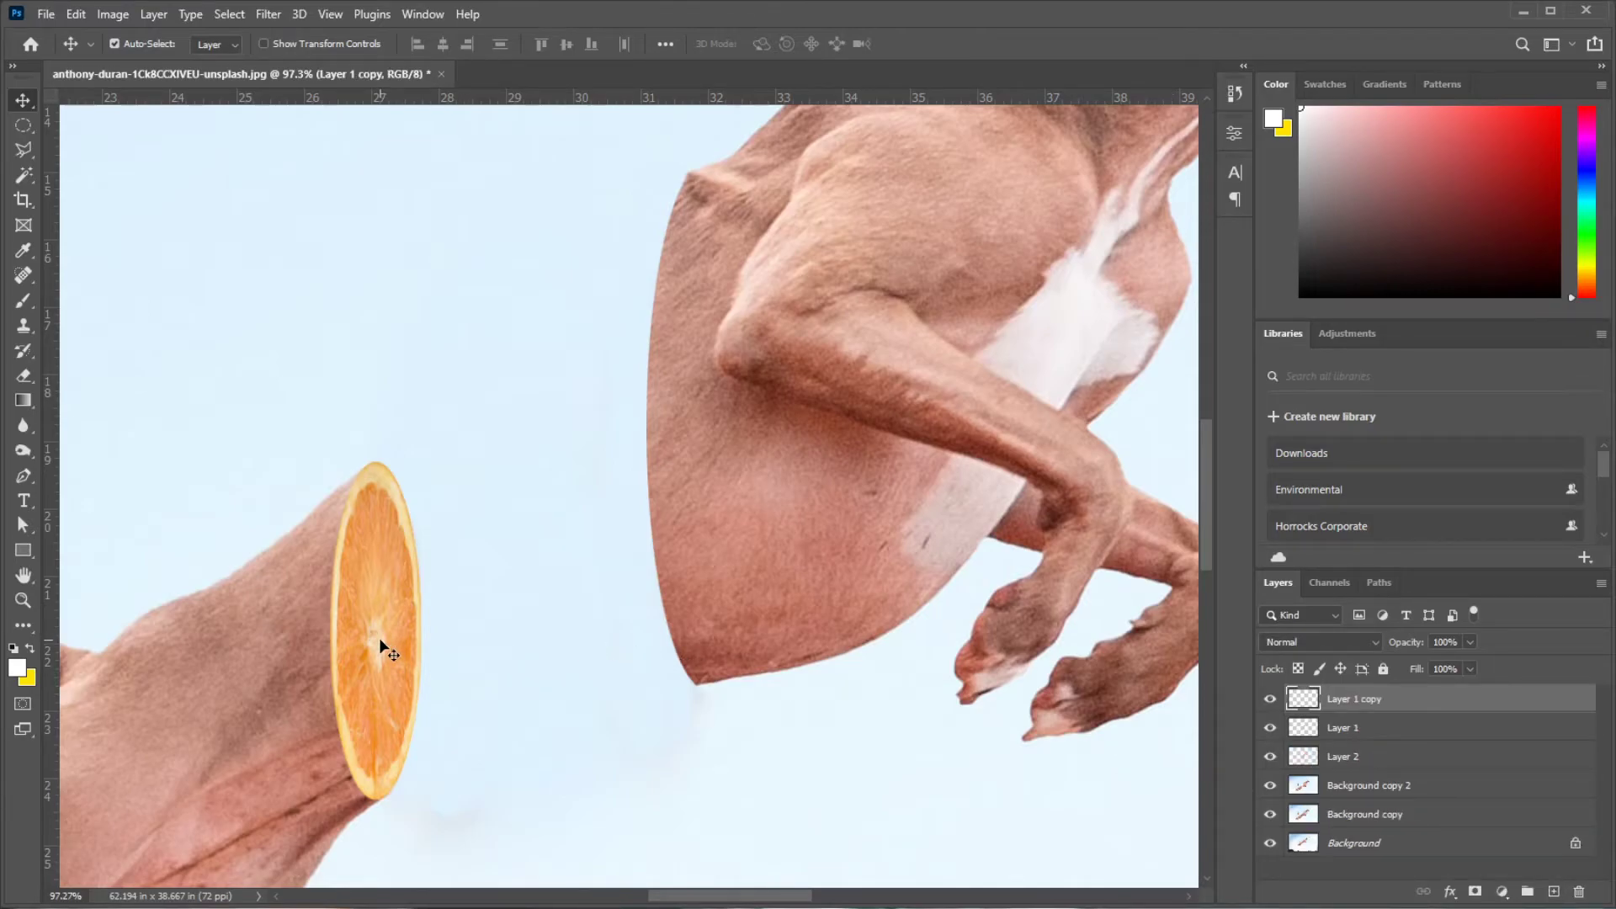
pyautogui.click(1271, 788)
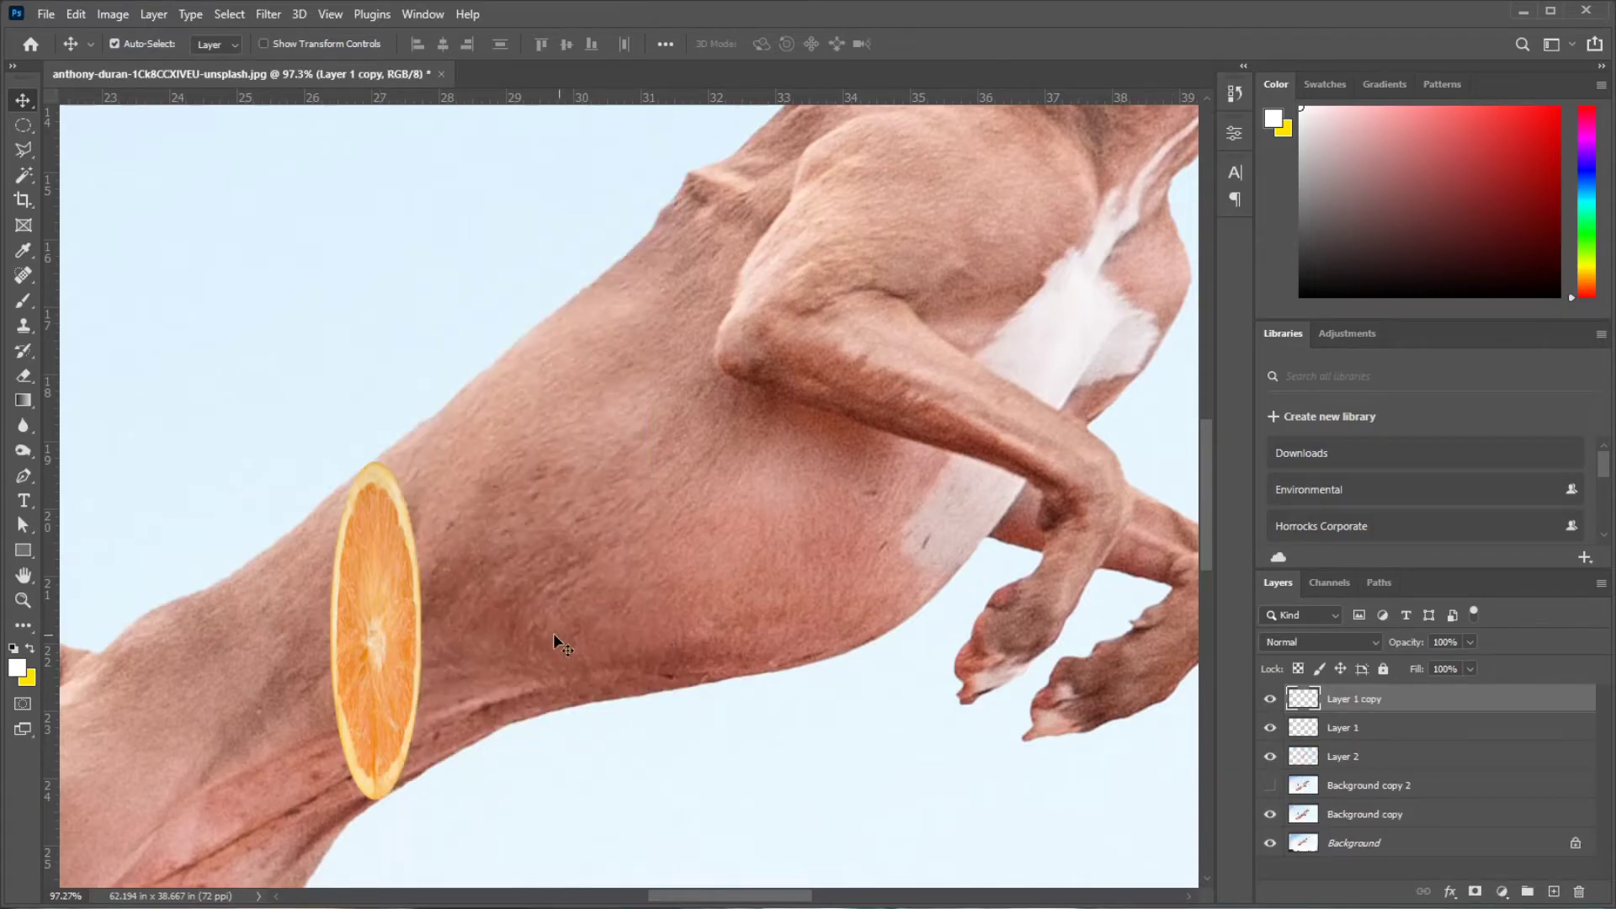
pyautogui.moveTo(376, 643); pyautogui.dragTo(533, 508)
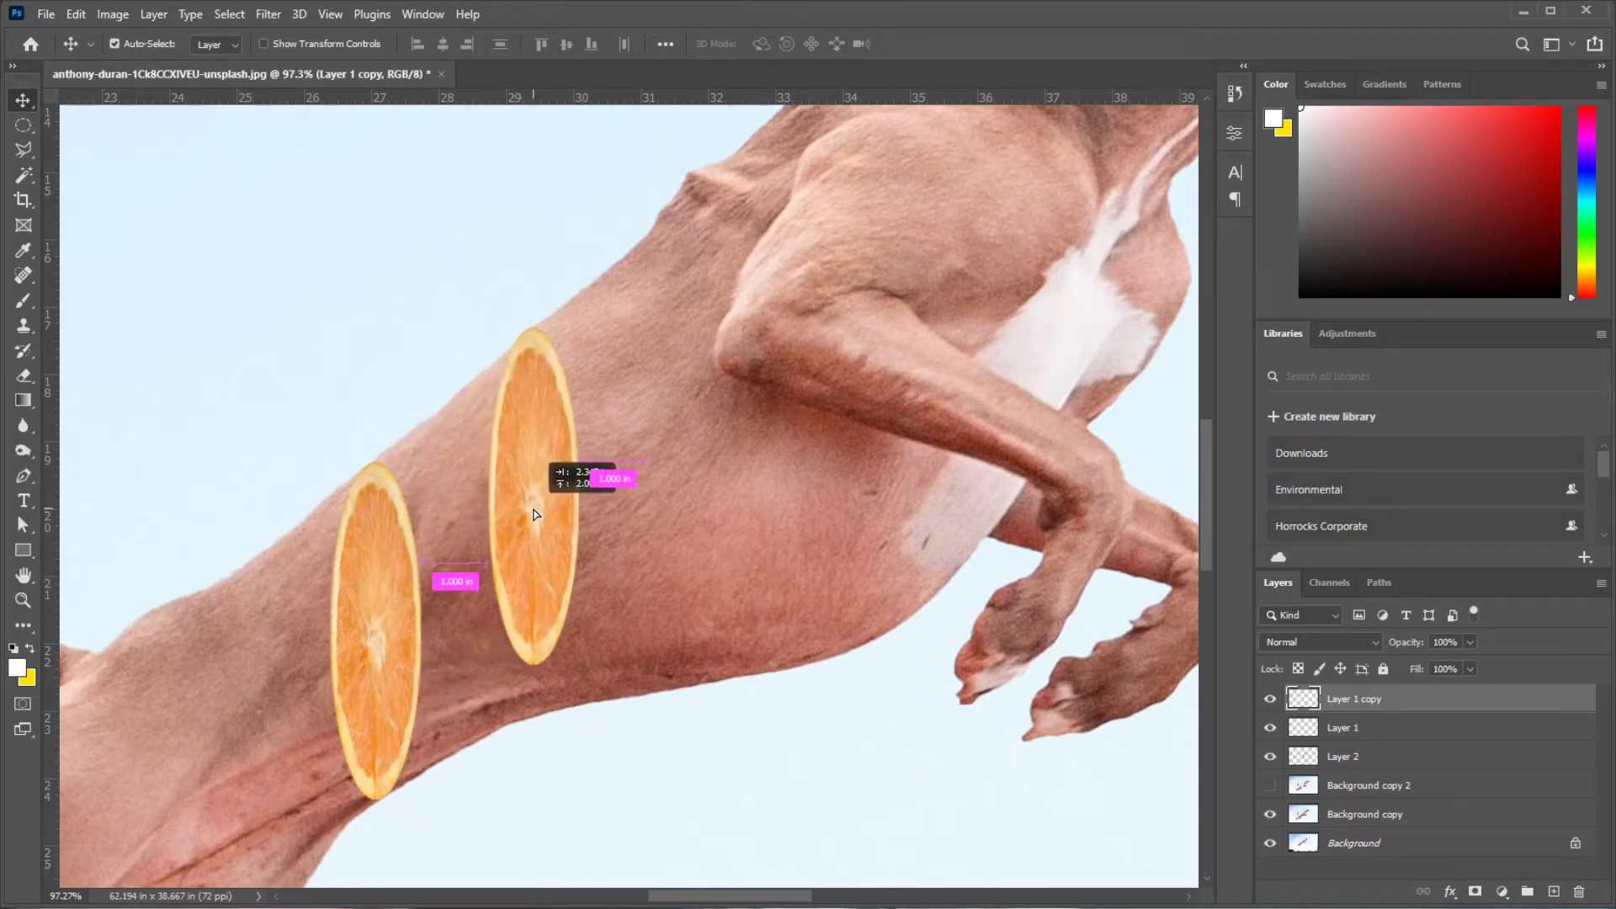
pyautogui.hotkey('ctrl', 't')
pyautogui.moveTo(534, 664); pyautogui.dragTo(537, 722)
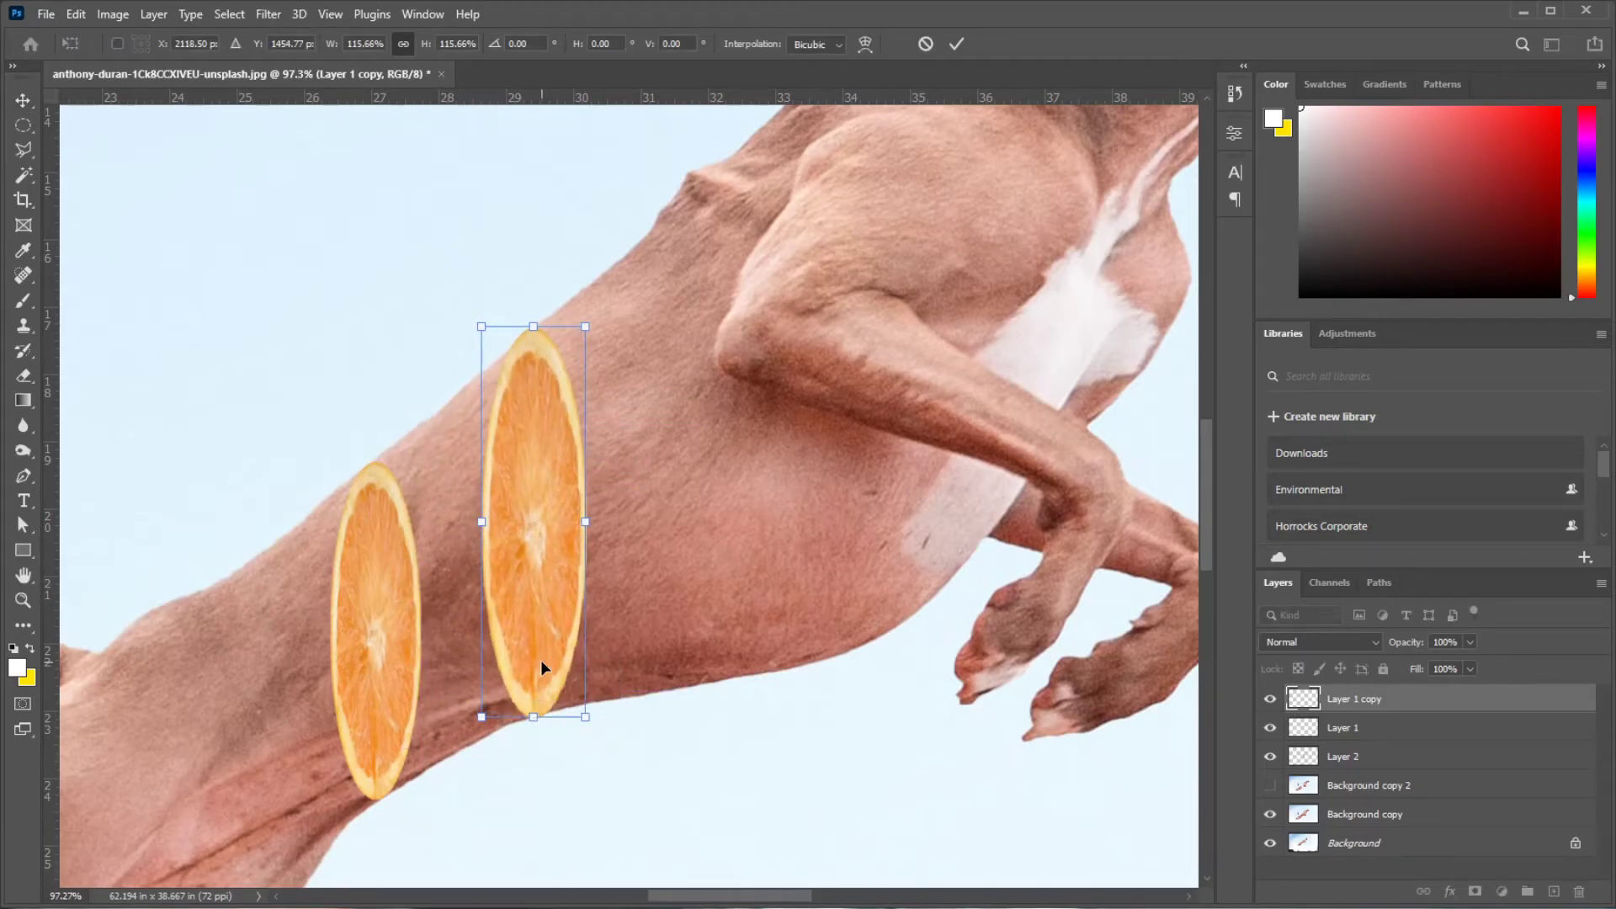
pyautogui.press('Return')
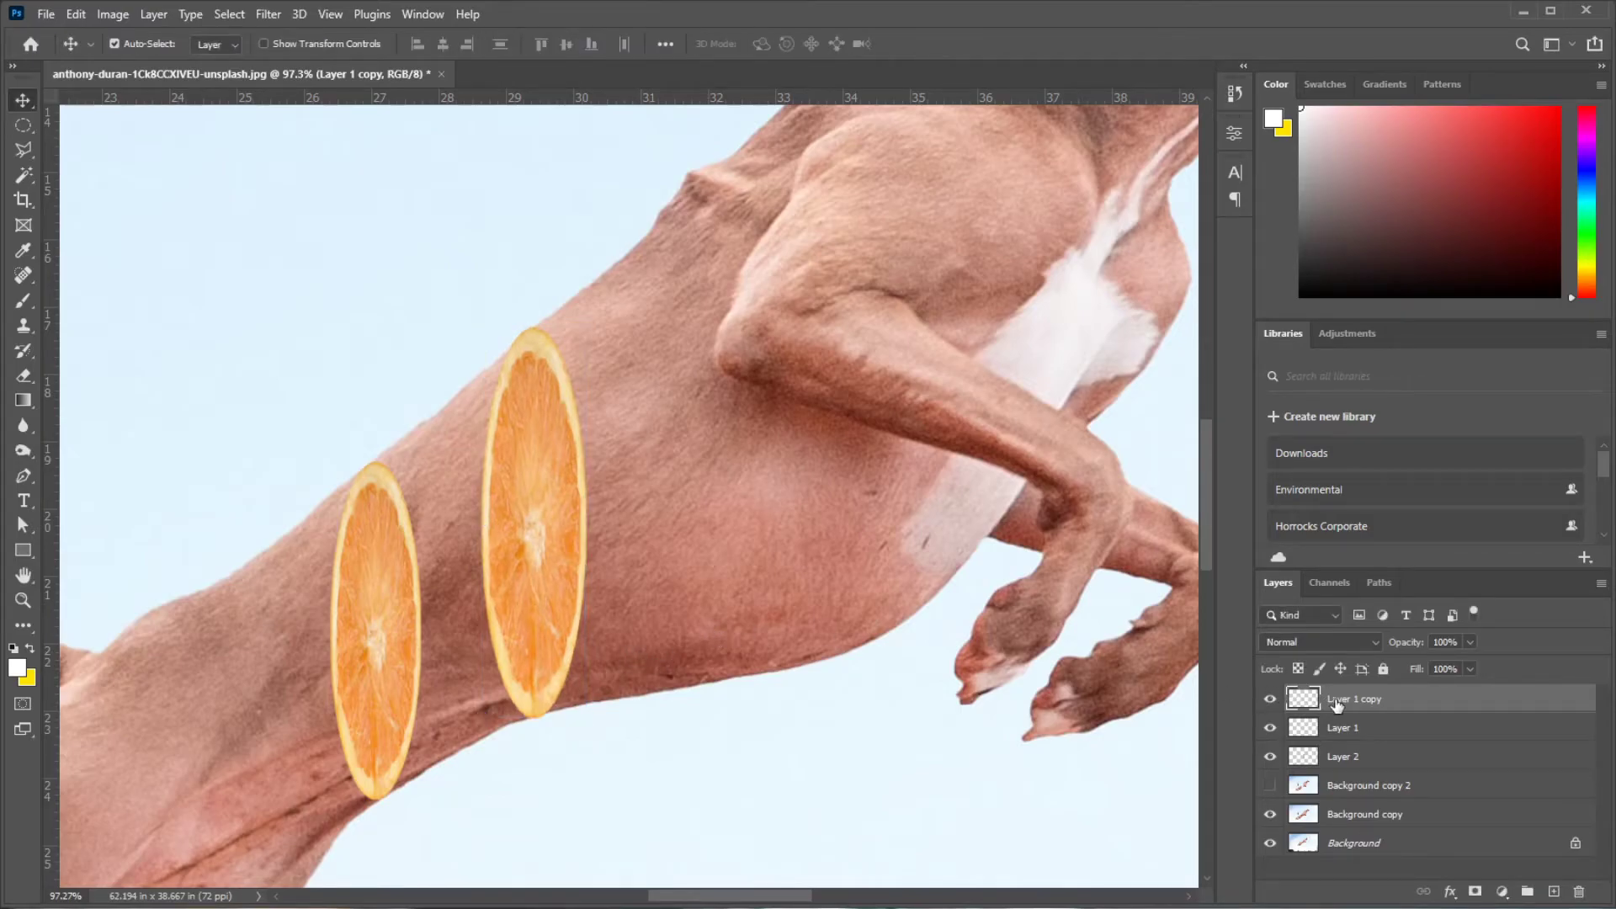
# Narrow the second orange slice, hide Background copy 2, and nudge the slice slightly upward.
pyautogui.click(1271, 786)
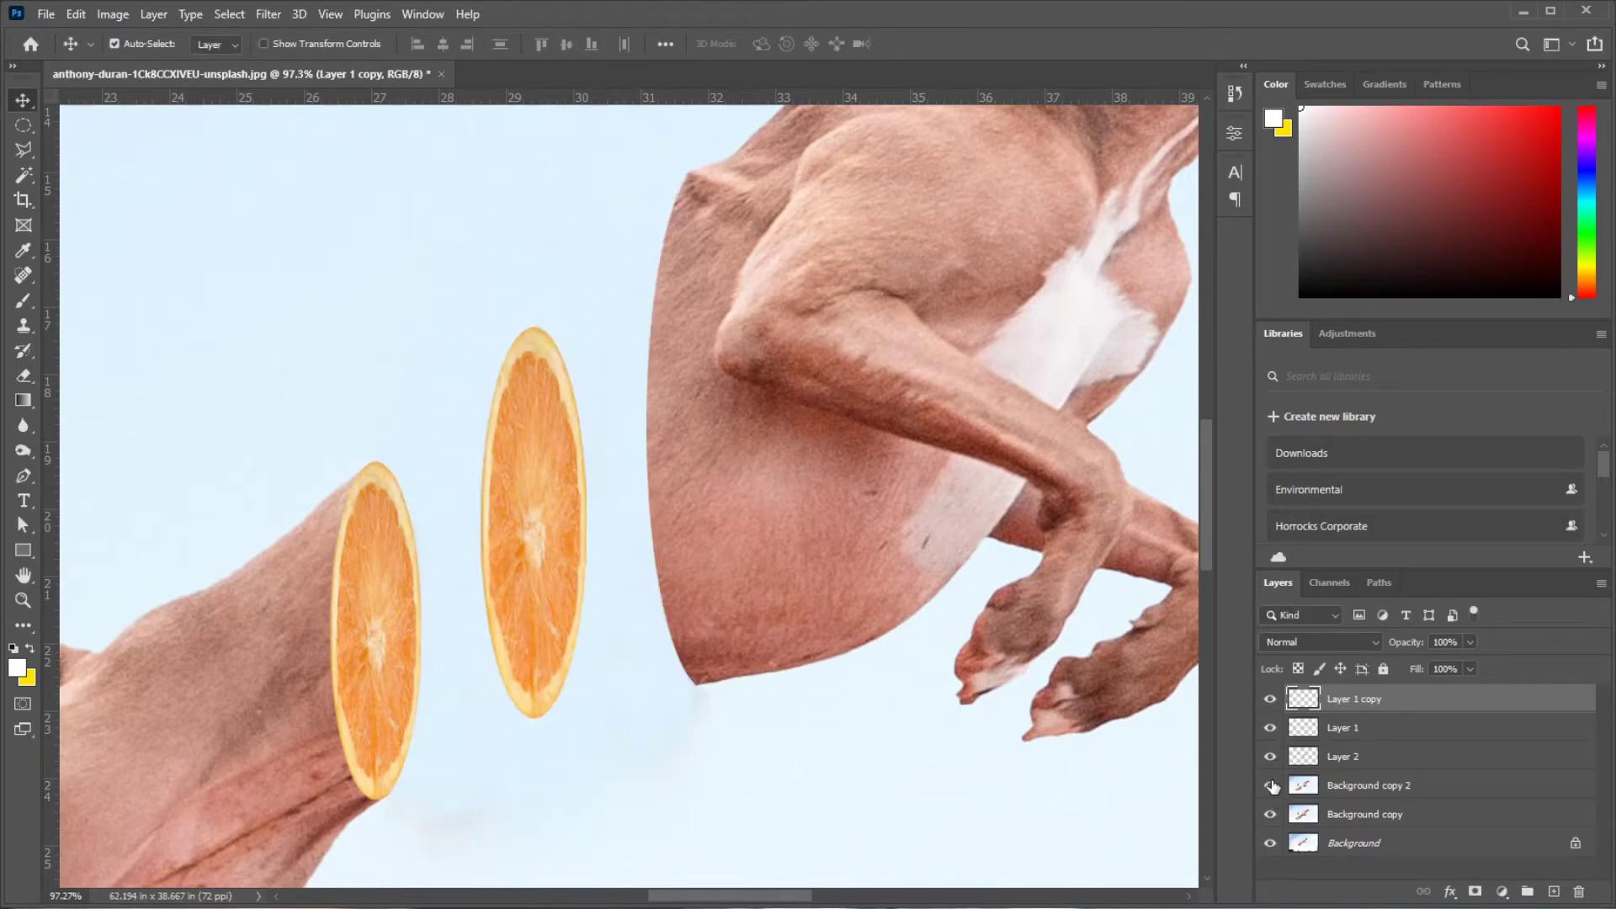
pyautogui.hotkey('ctrl', 't')
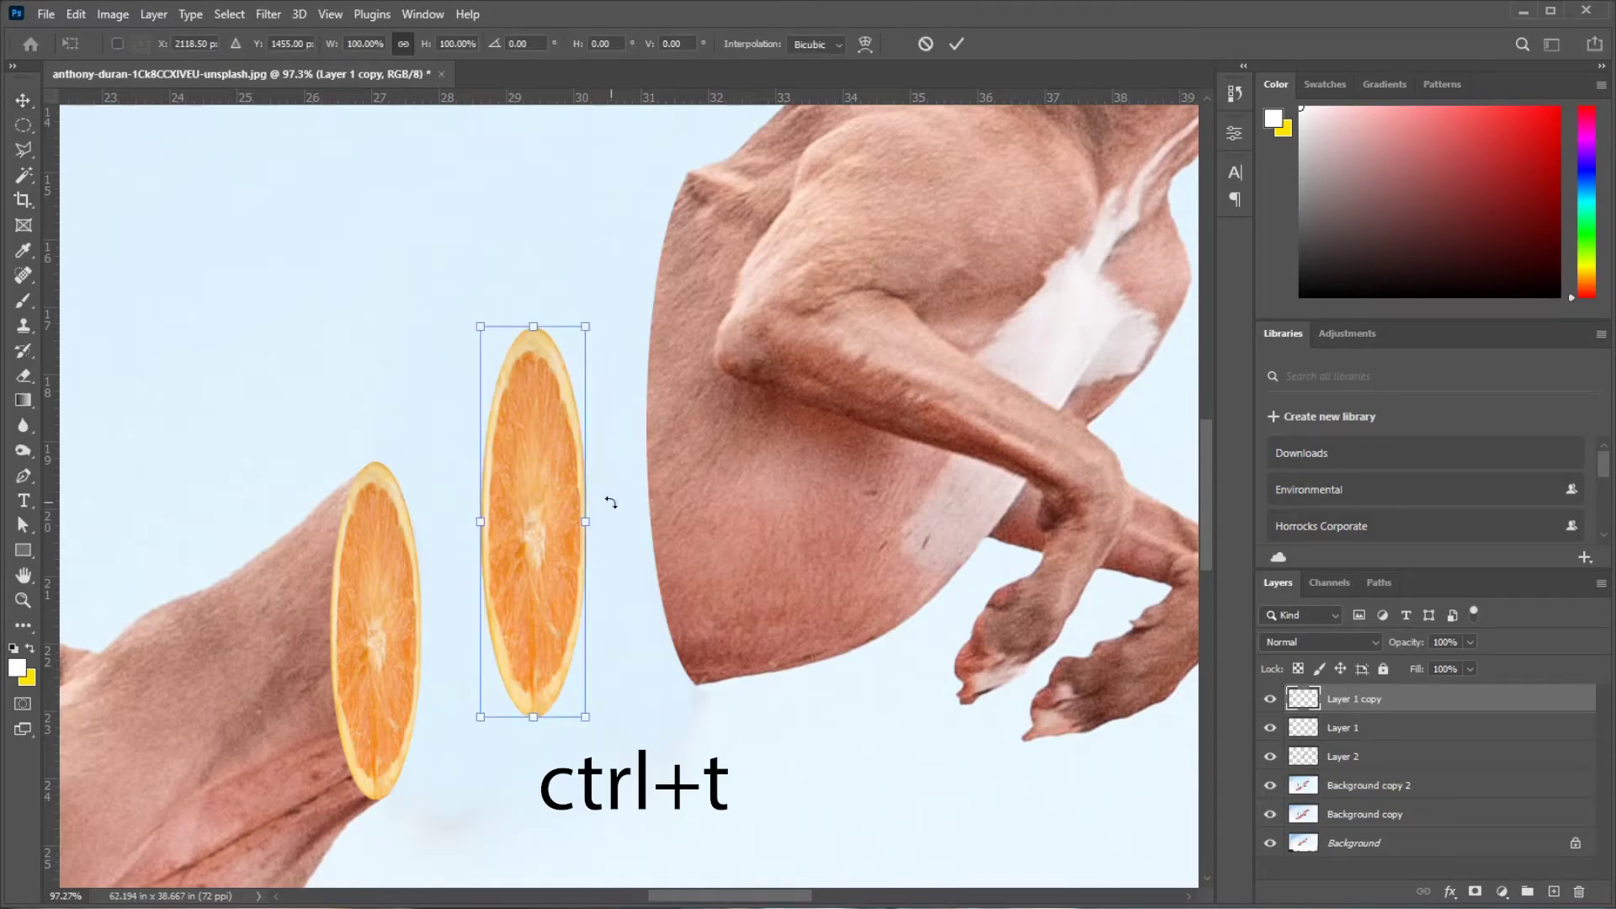
pyautogui.moveTo(586, 523); pyautogui.dragTo(541, 540)
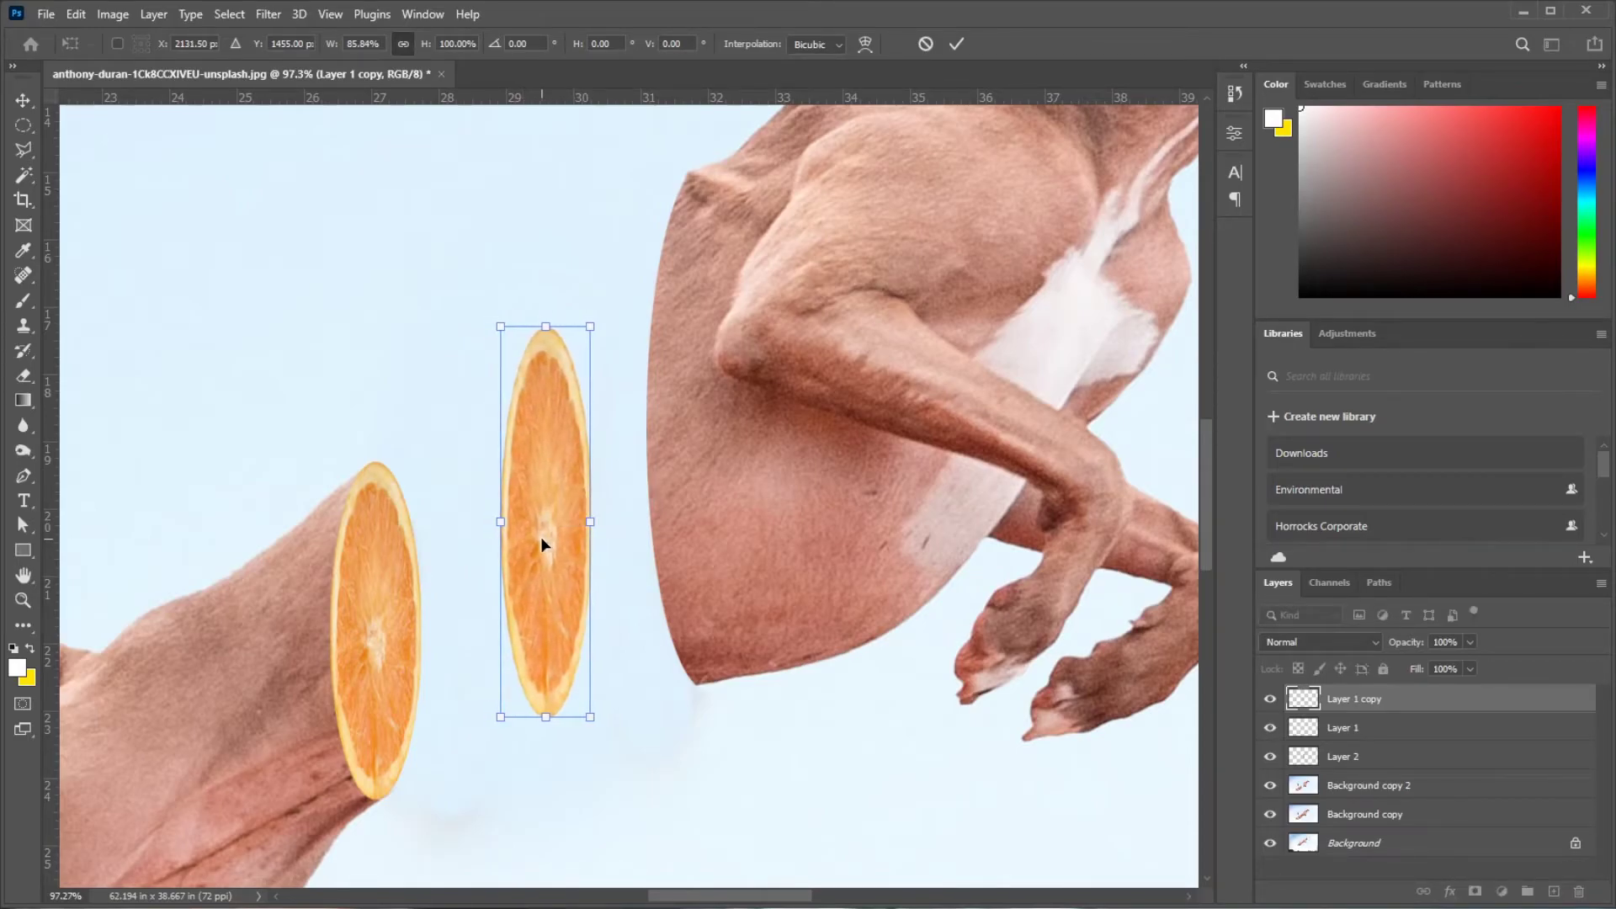
pyautogui.press('Return')
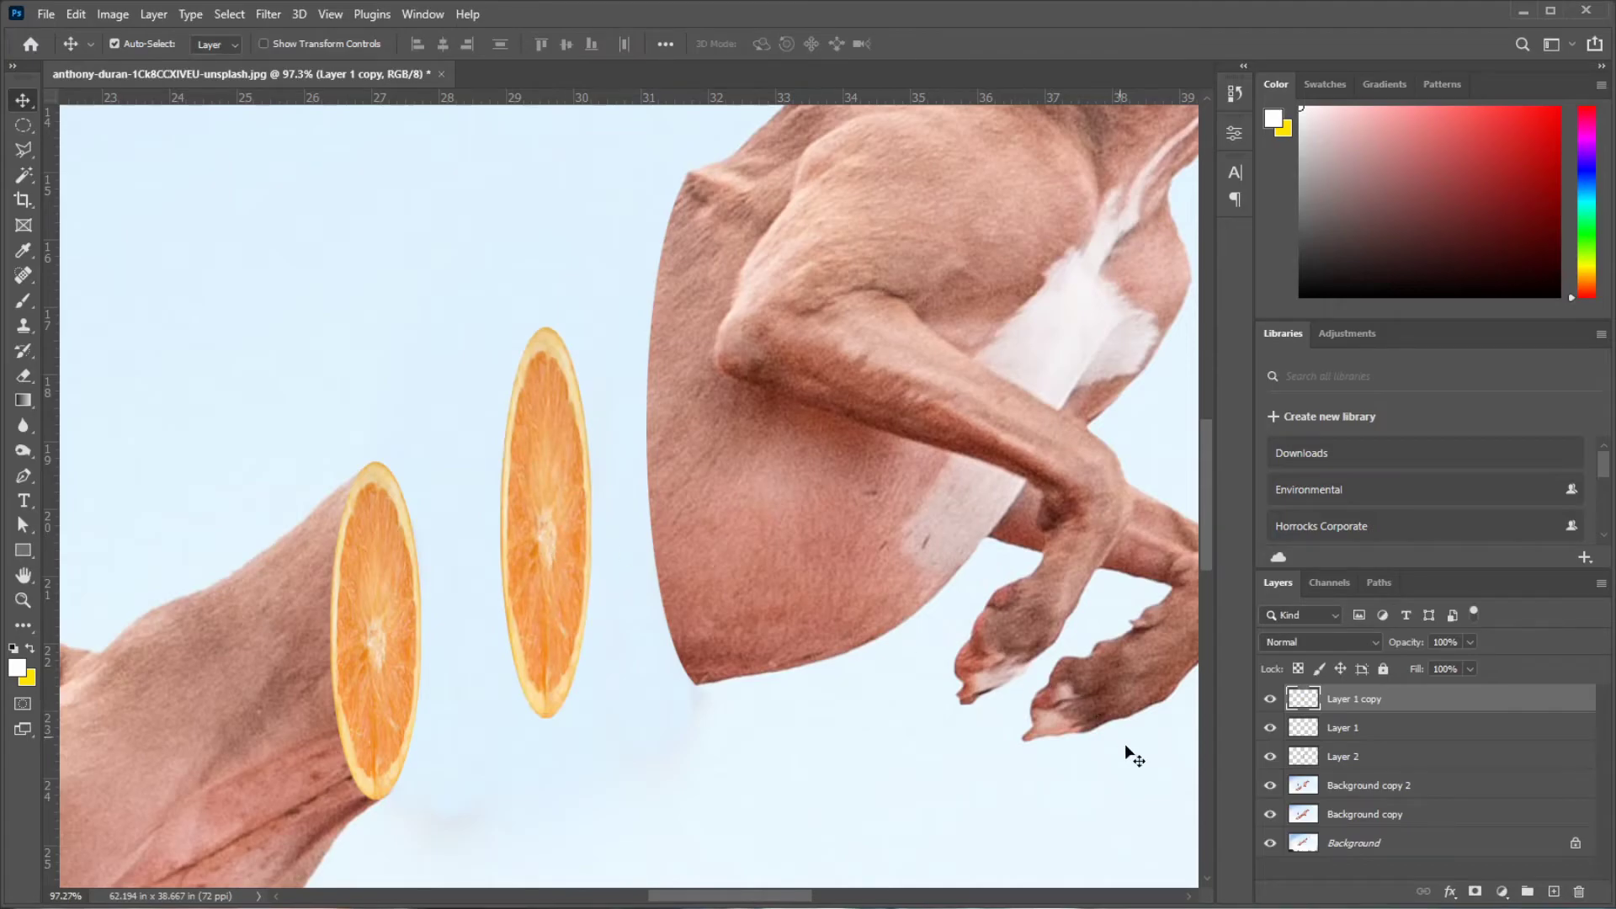
pyautogui.click(1271, 788)
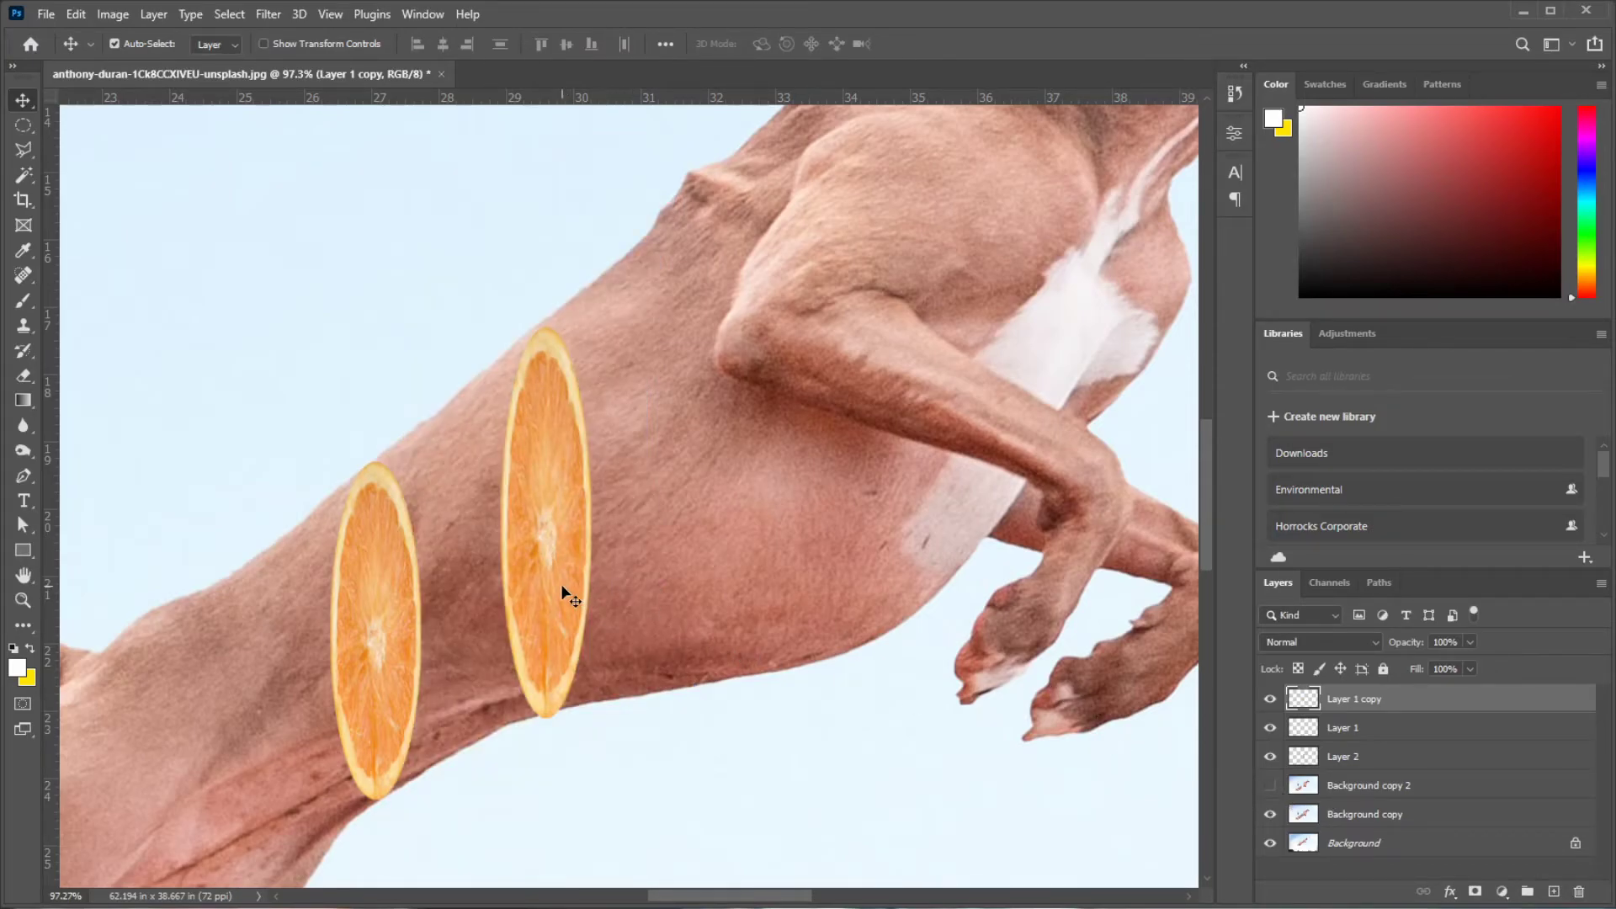
pyautogui.moveTo(563, 587); pyautogui.dragTo(563, 587)
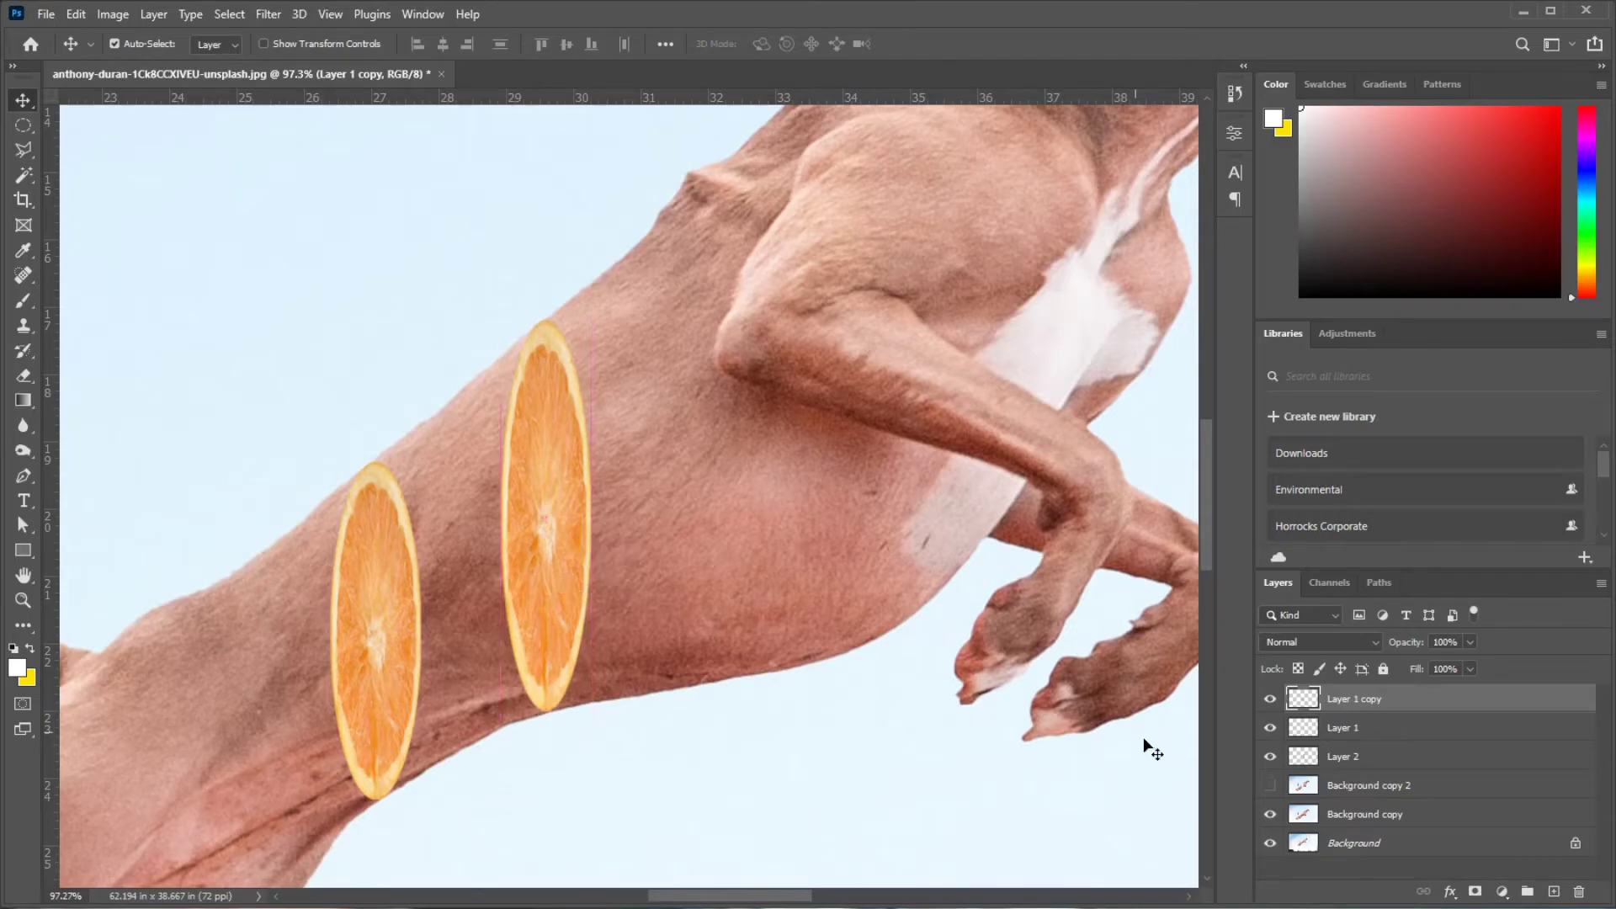
# On Background copy, trace a Pen path around the body sliver beside the second orange slice.
pyautogui.click(1342, 816)
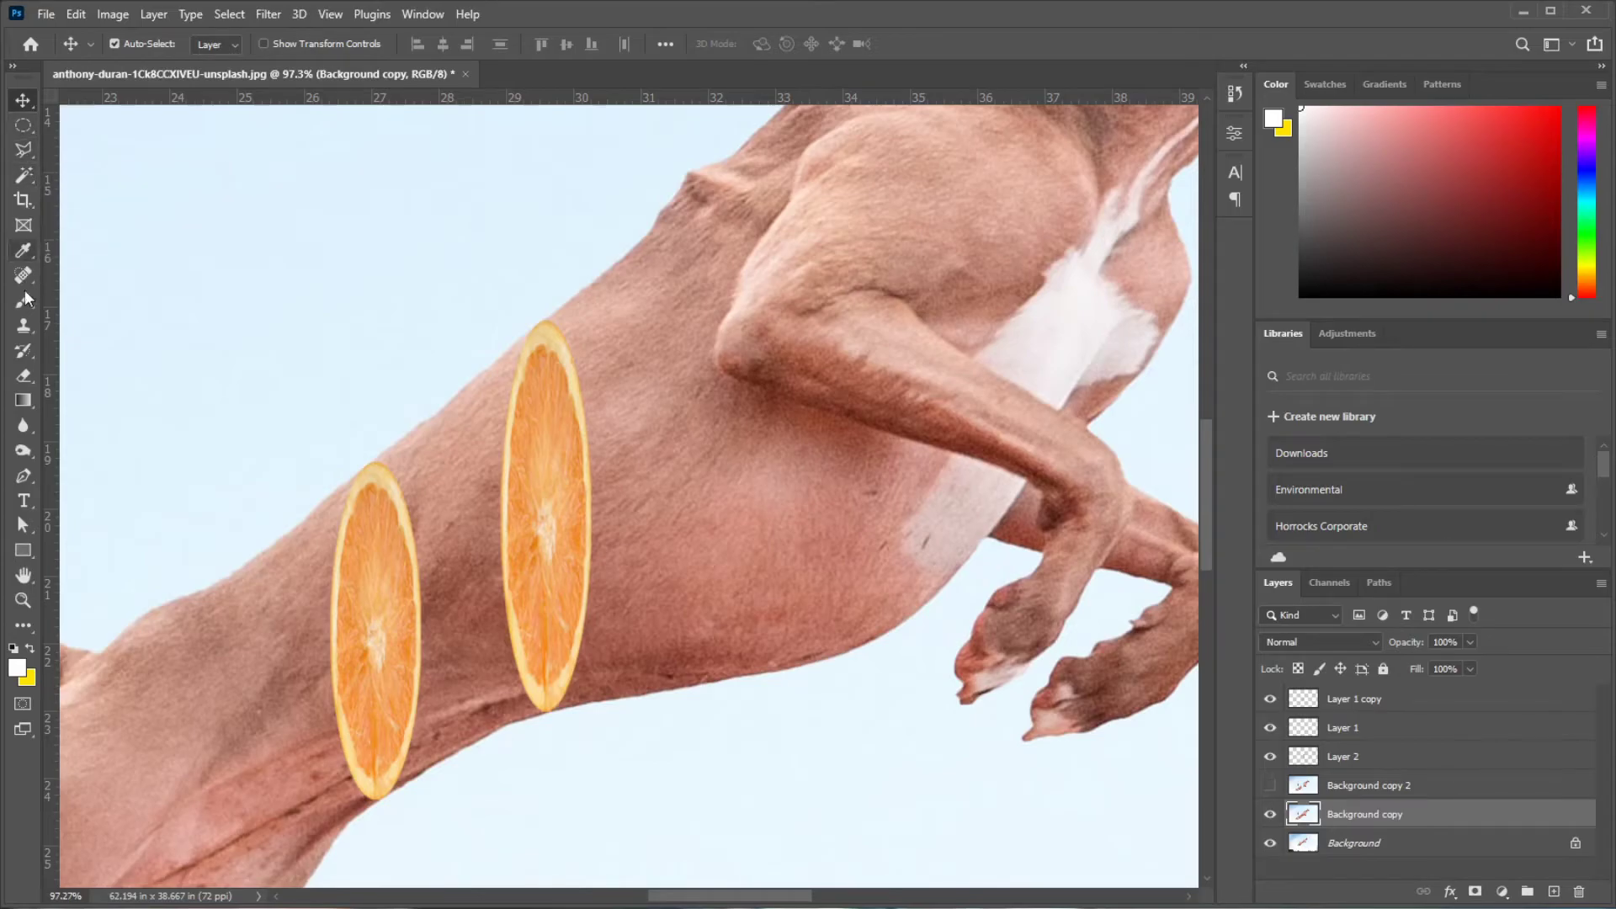
pyautogui.click(23, 476)
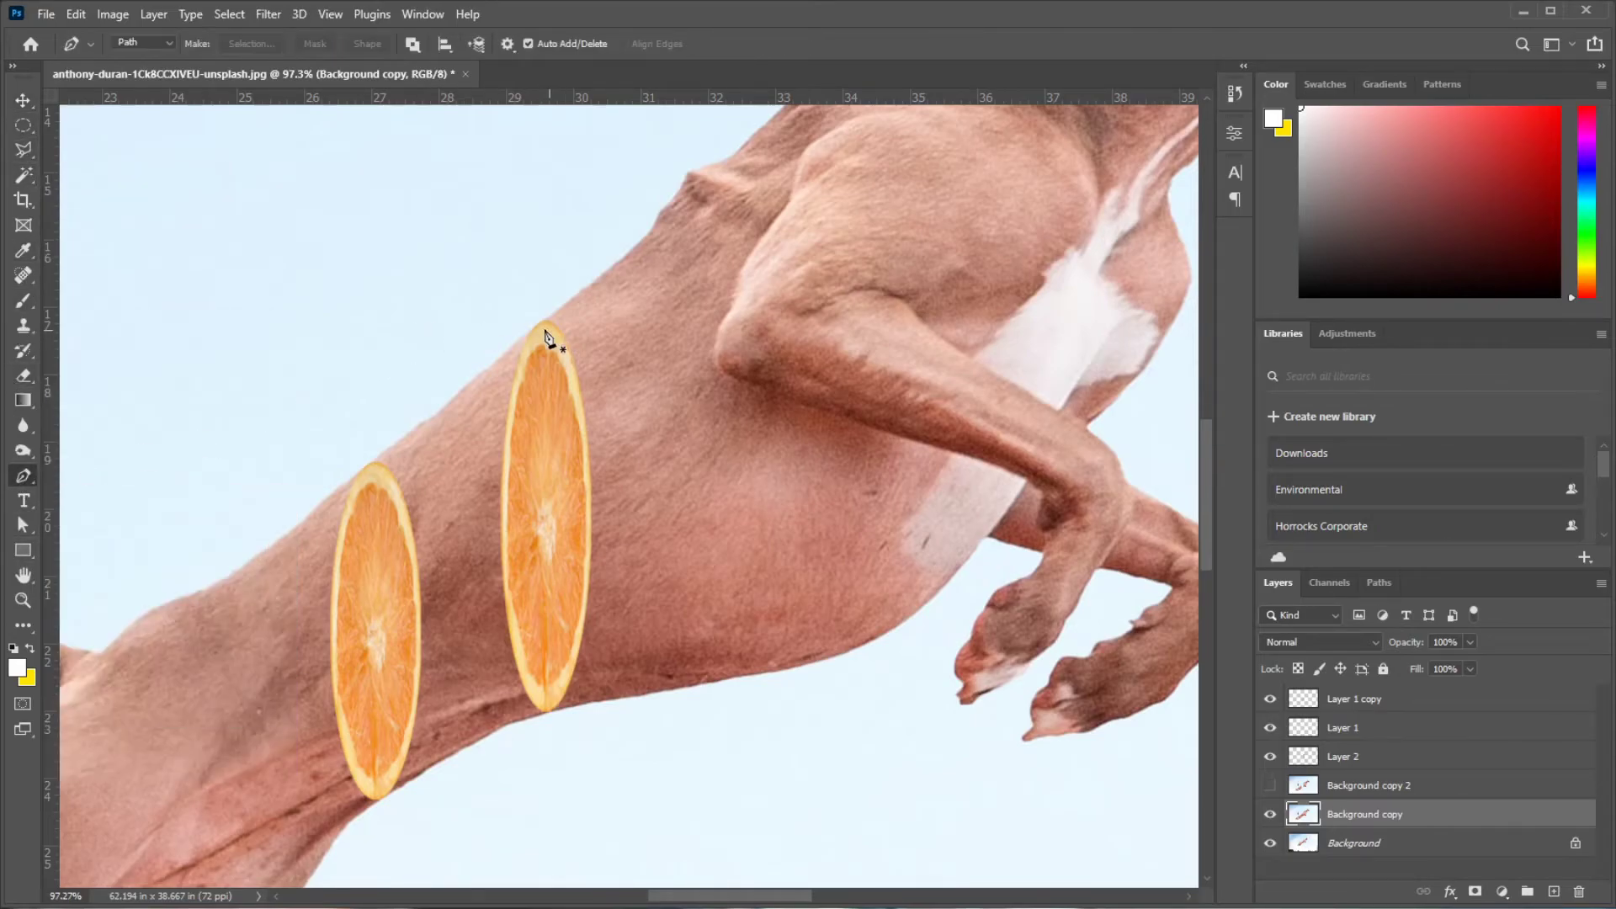
pyautogui.click(540, 321)
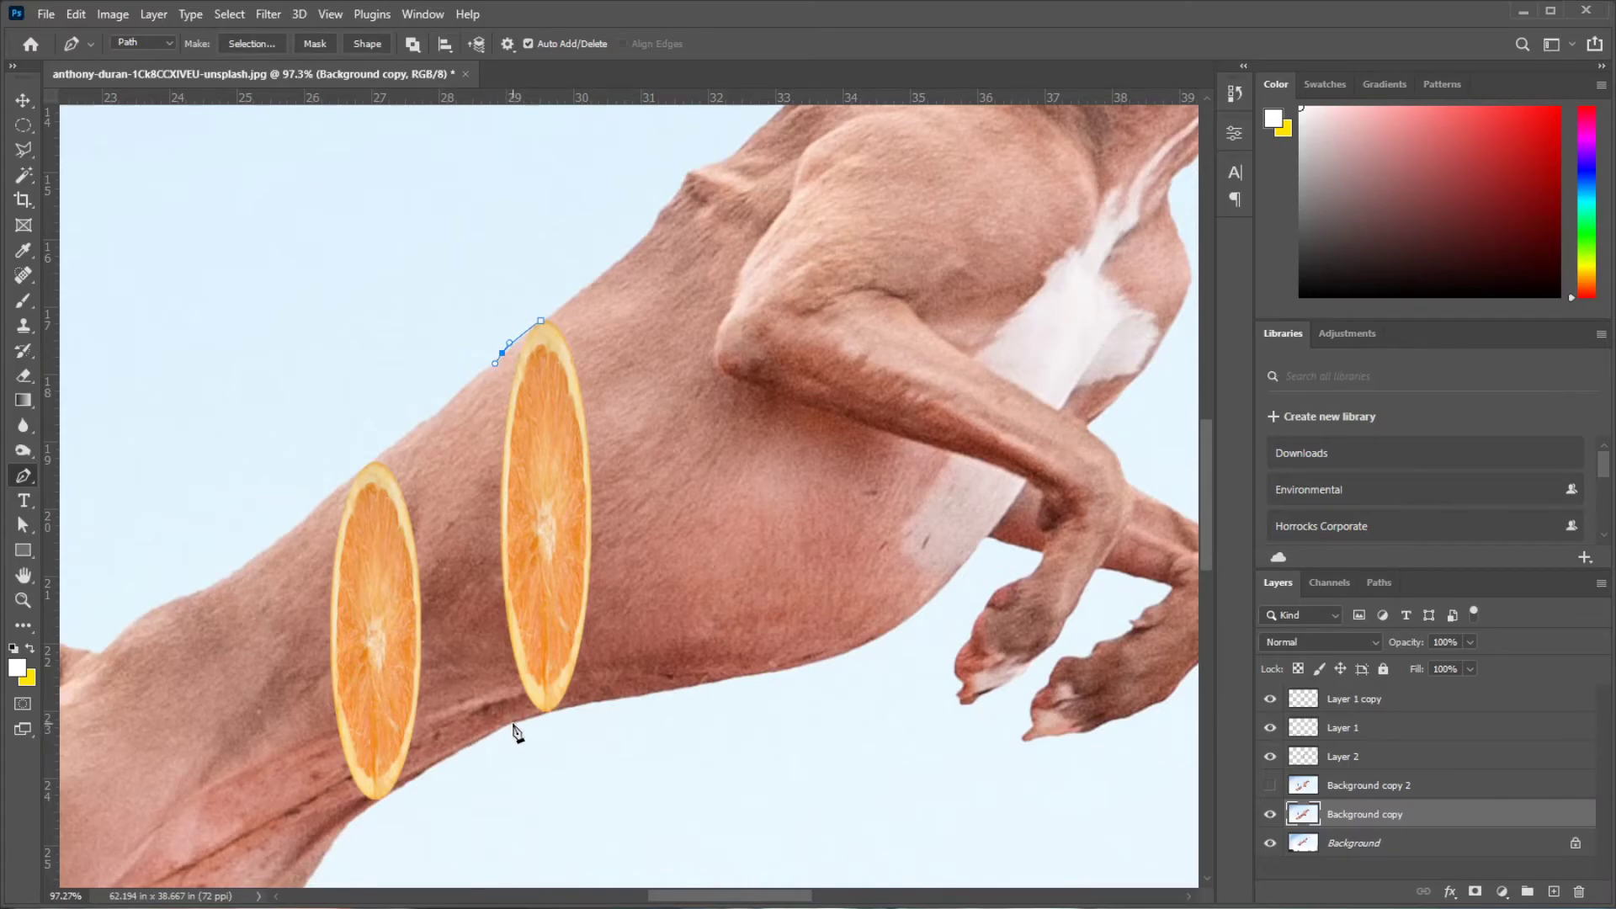
pyautogui.moveTo(513, 724); pyautogui.dragTo(577, 835)
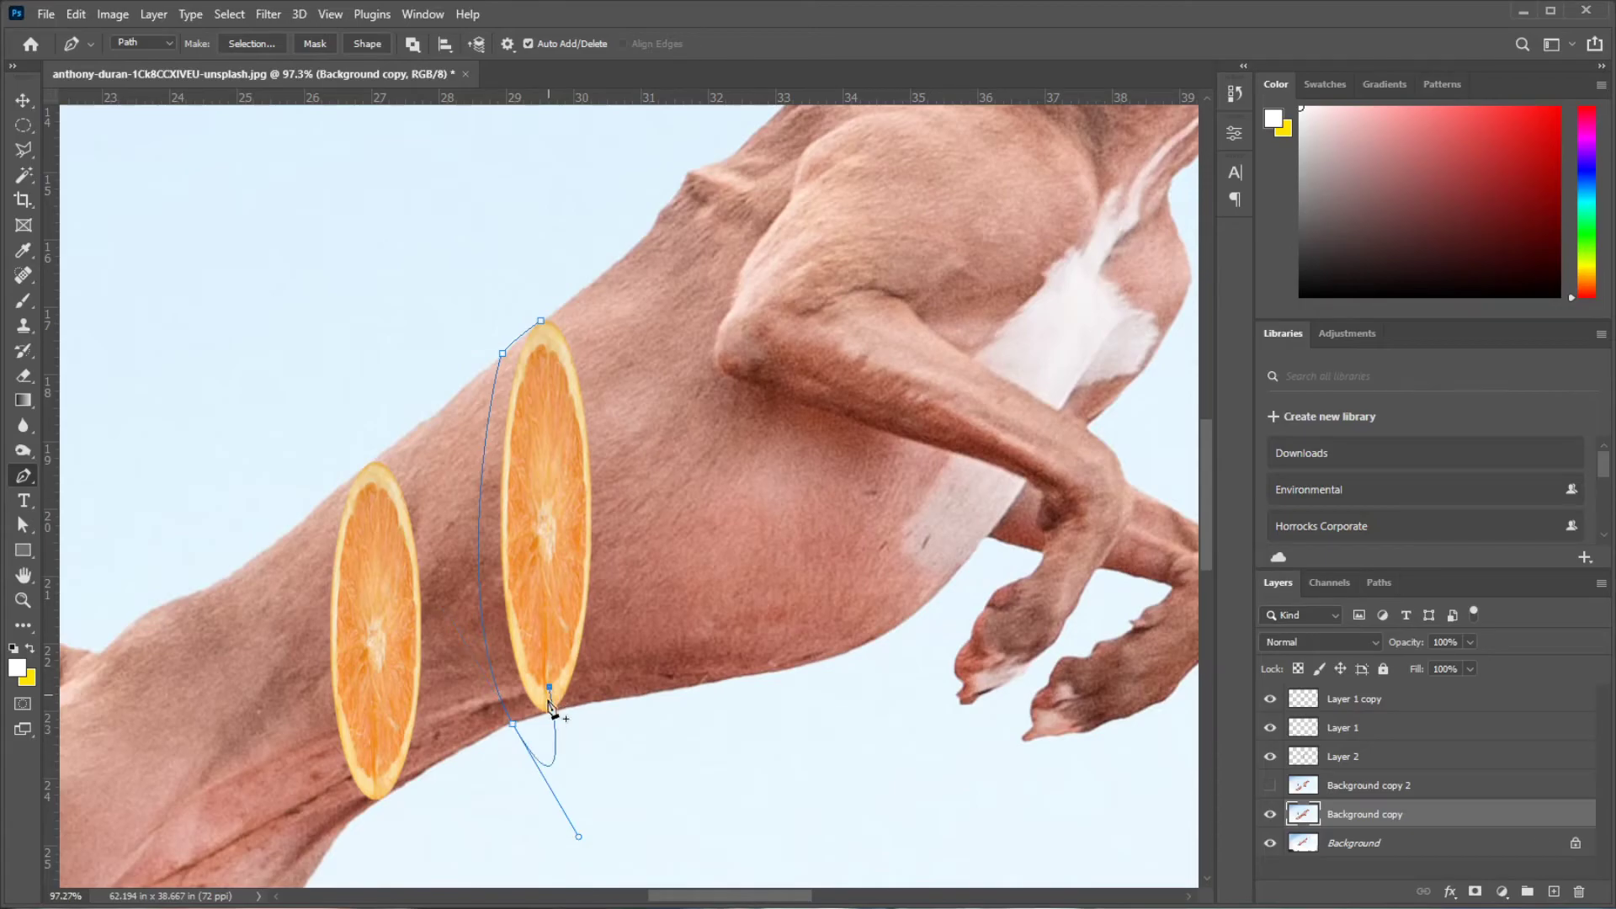
pyautogui.press('Escape')
pyautogui.click(540, 740)
pyautogui.click(546, 707)
pyautogui.click(543, 323)
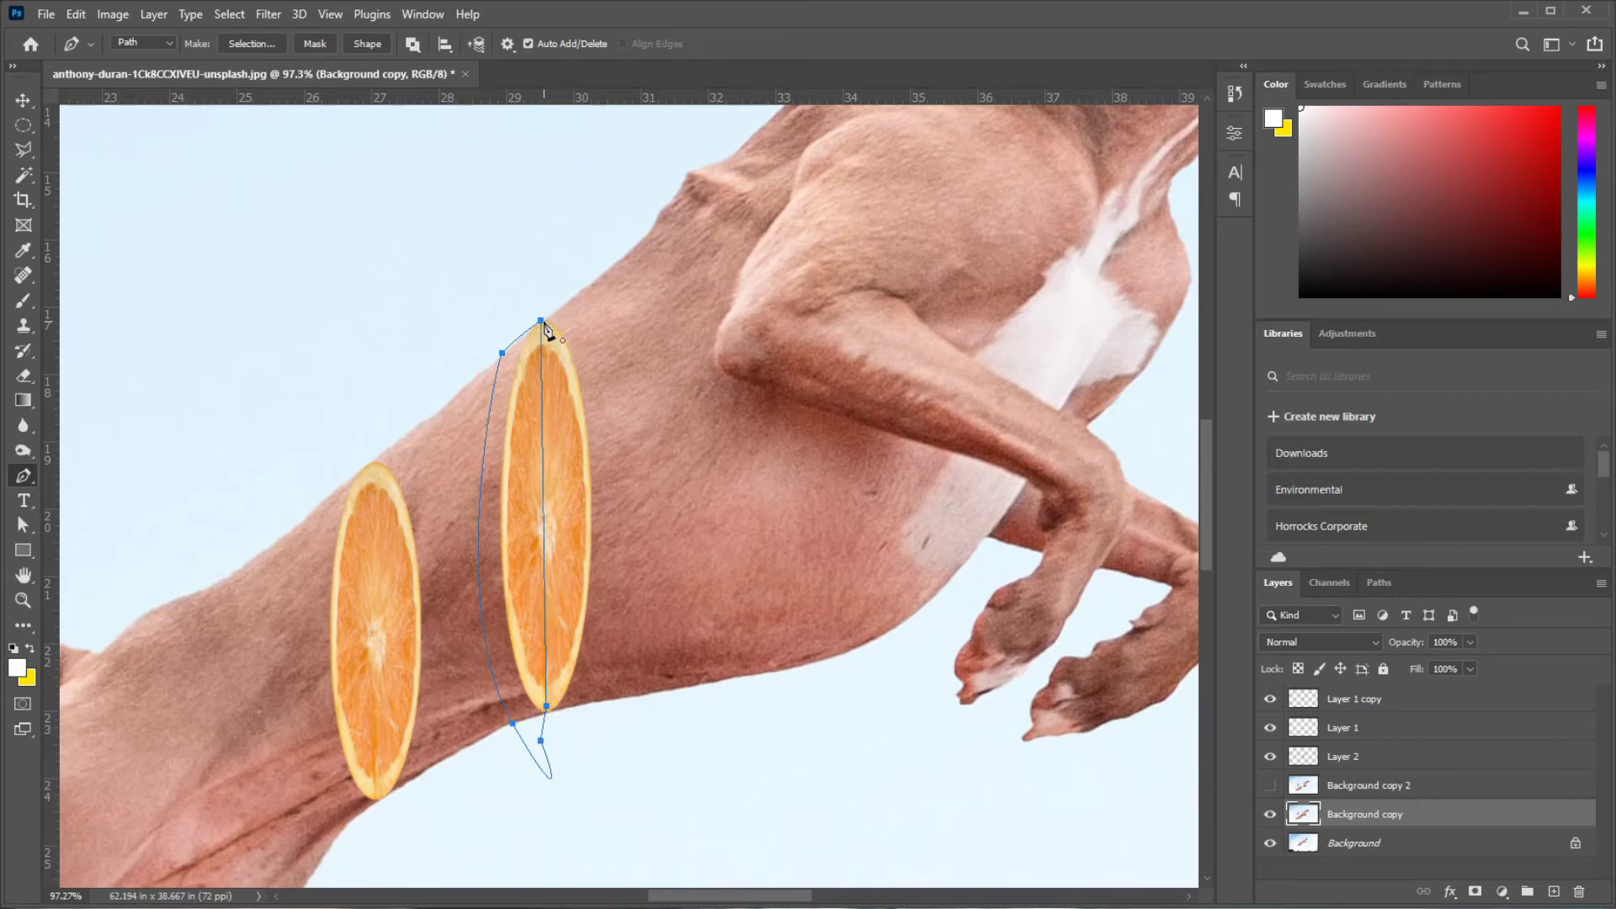
# Load the path as a selection, paste the sliver as Layer 3, and place it above Background copy 2.
pyautogui.click(1379, 582)
pyautogui.click(1469, 892)
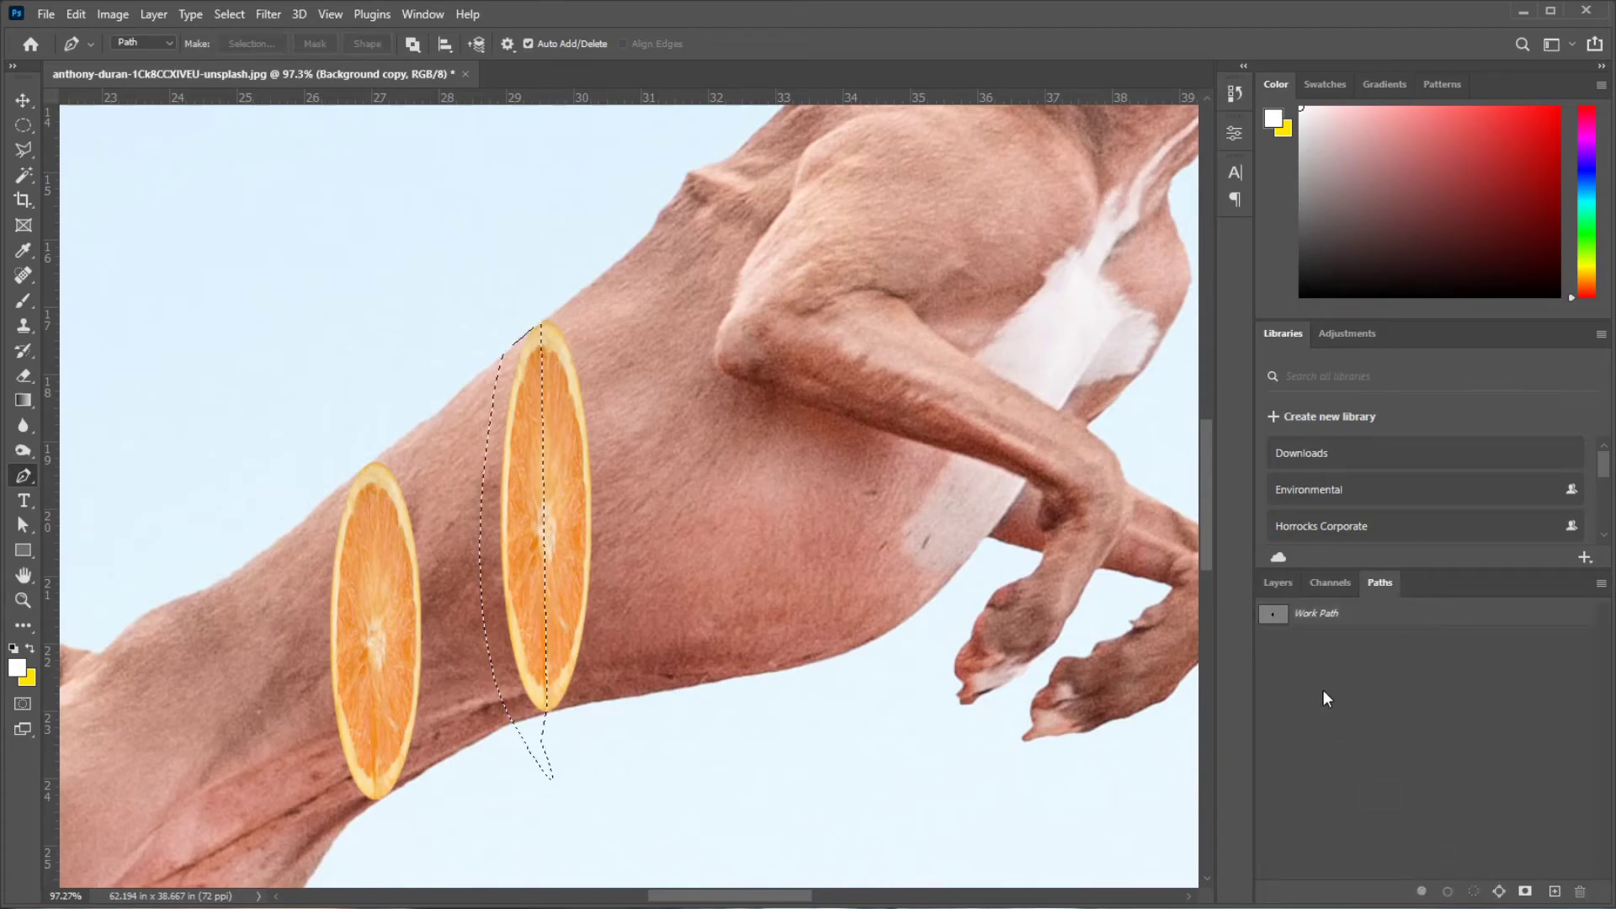
pyautogui.click(1278, 582)
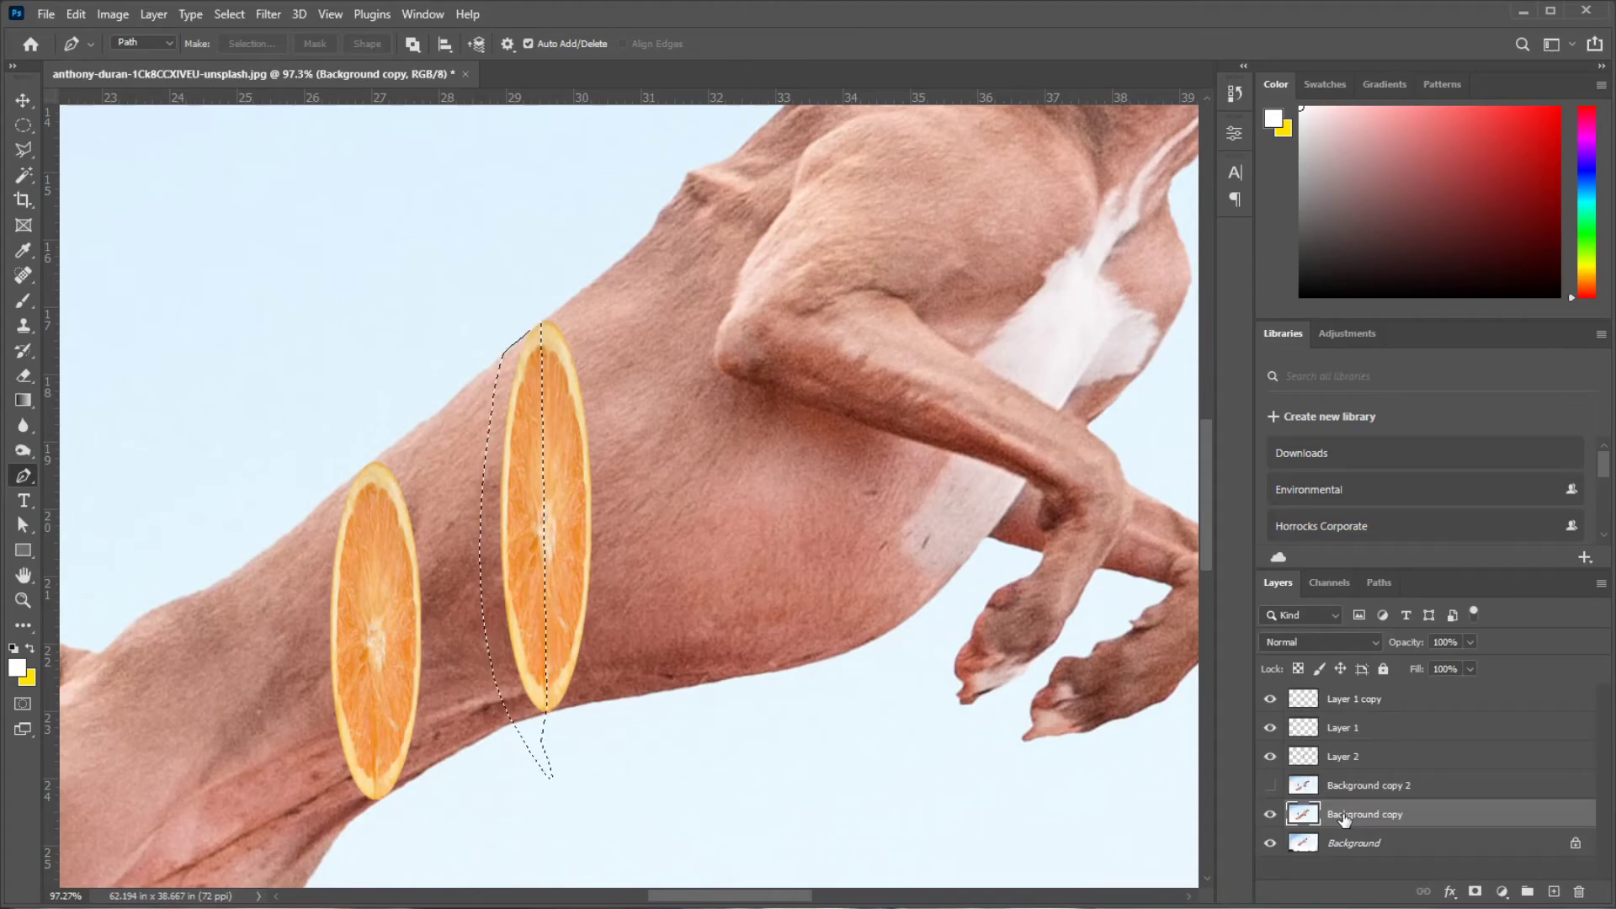
pyautogui.click(75, 15)
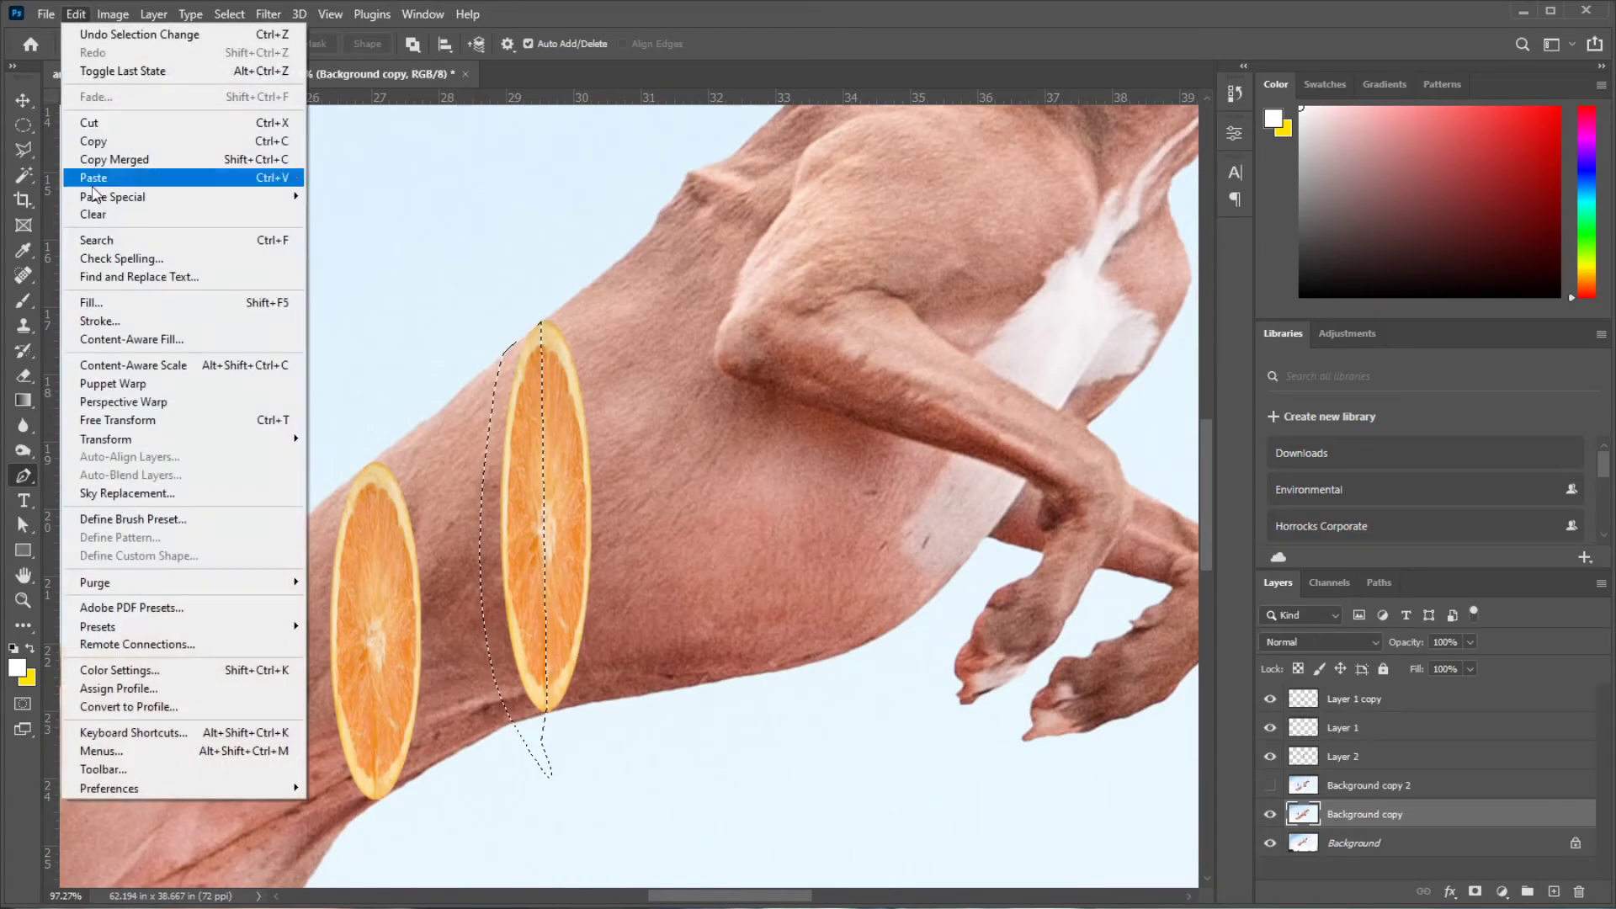
pyautogui.click(108, 138)
pyautogui.click(75, 14)
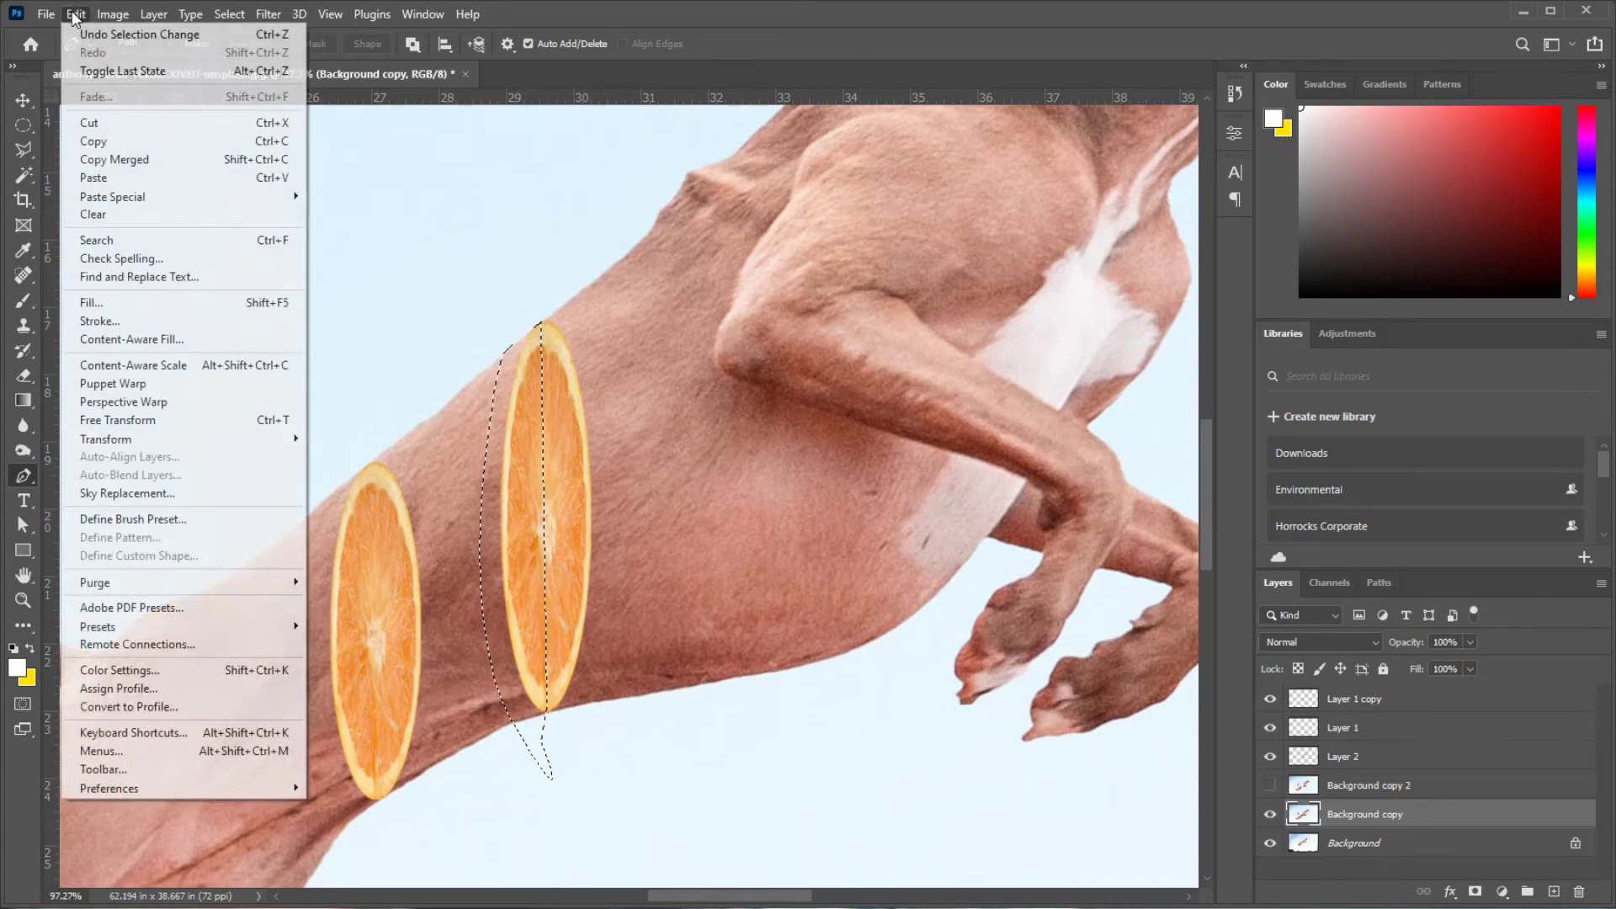
pyautogui.click(97, 171)
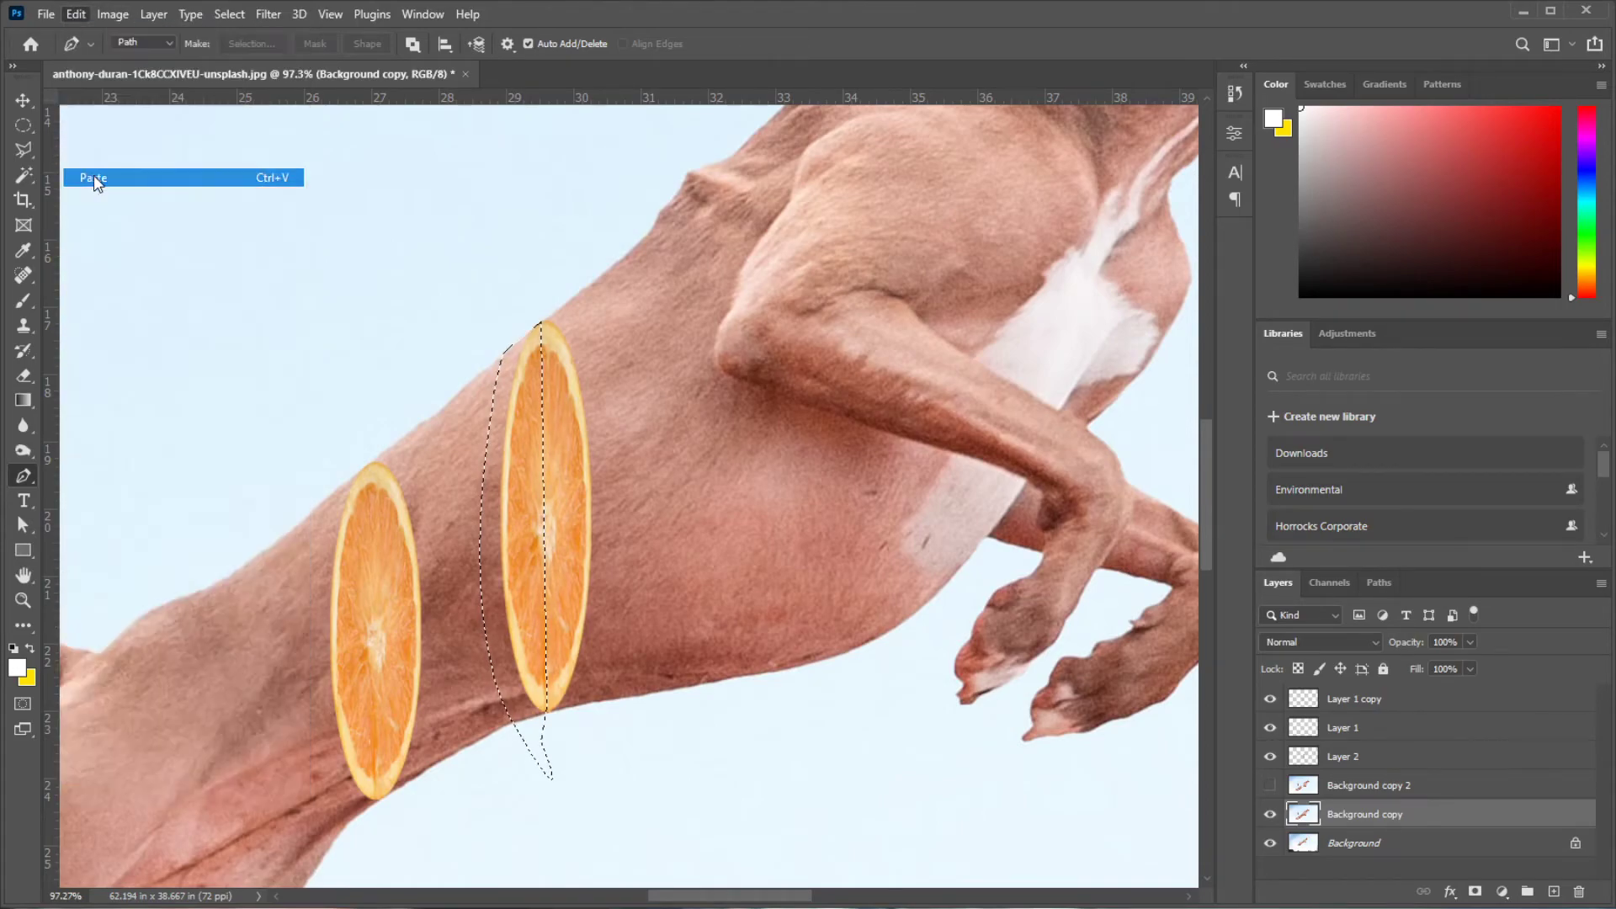
pyautogui.click(1270, 789)
pyautogui.moveTo(1340, 815); pyautogui.dragTo(1343, 787)
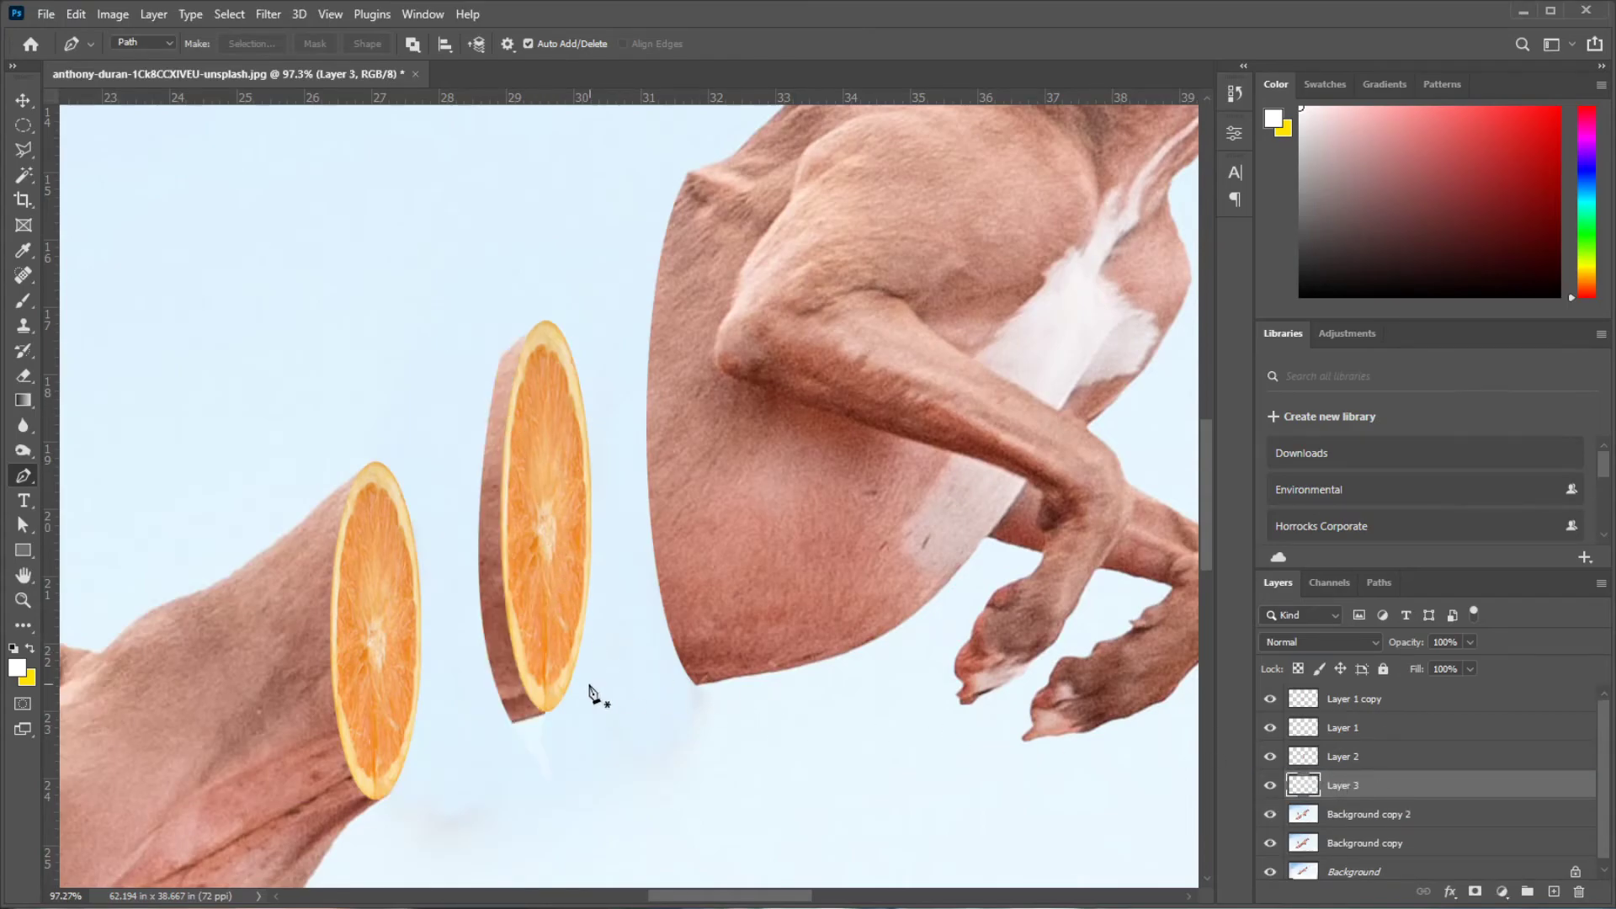
# Burn the Background copy 2 skin along the orange slice's edge at 50% midtones.
pyautogui.press('v')
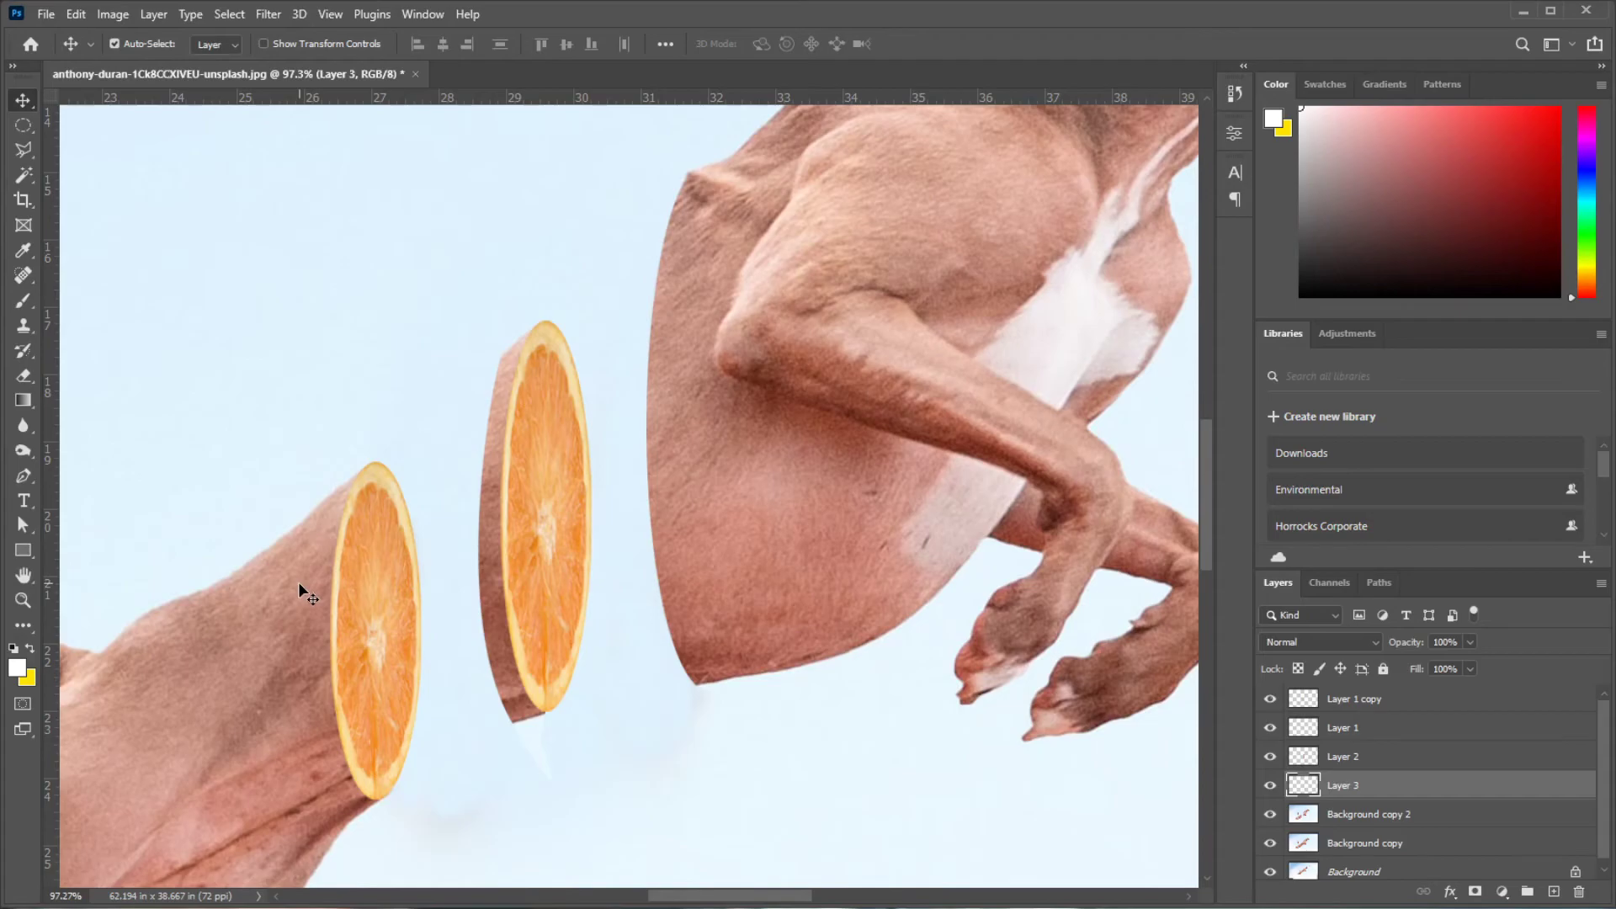
pyautogui.click(222, 648)
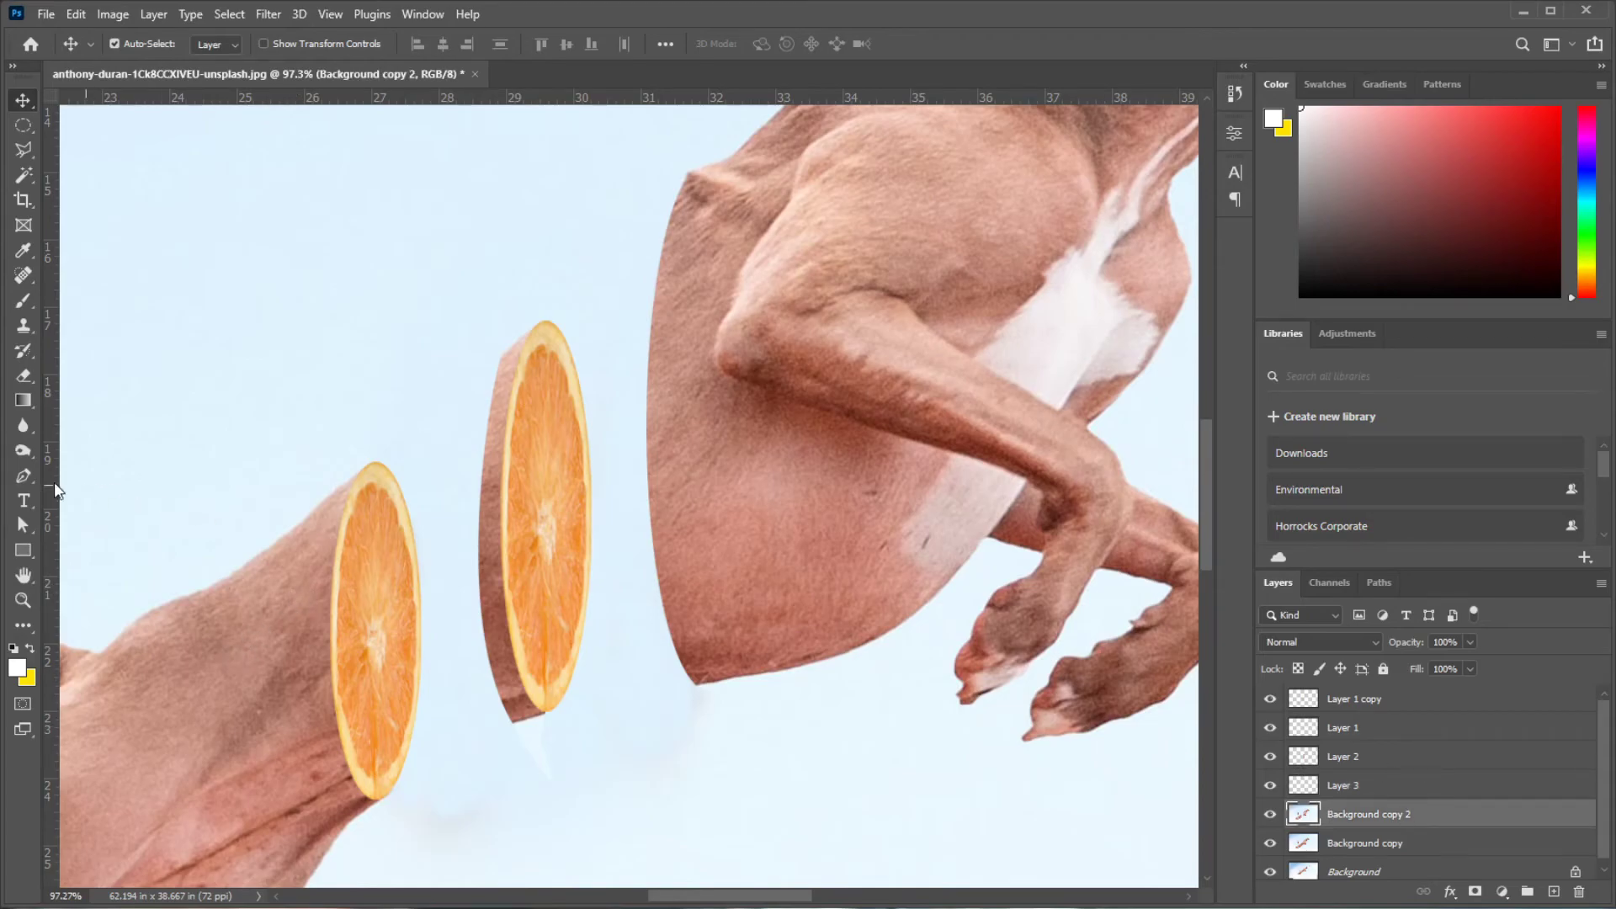
pyautogui.click(24, 452)
pyautogui.moveTo(364, 511)
pyautogui.mouseDown()
pyautogui.moveTo(345, 743)
pyautogui.moveTo(368, 481)
pyautogui.mouseUp()
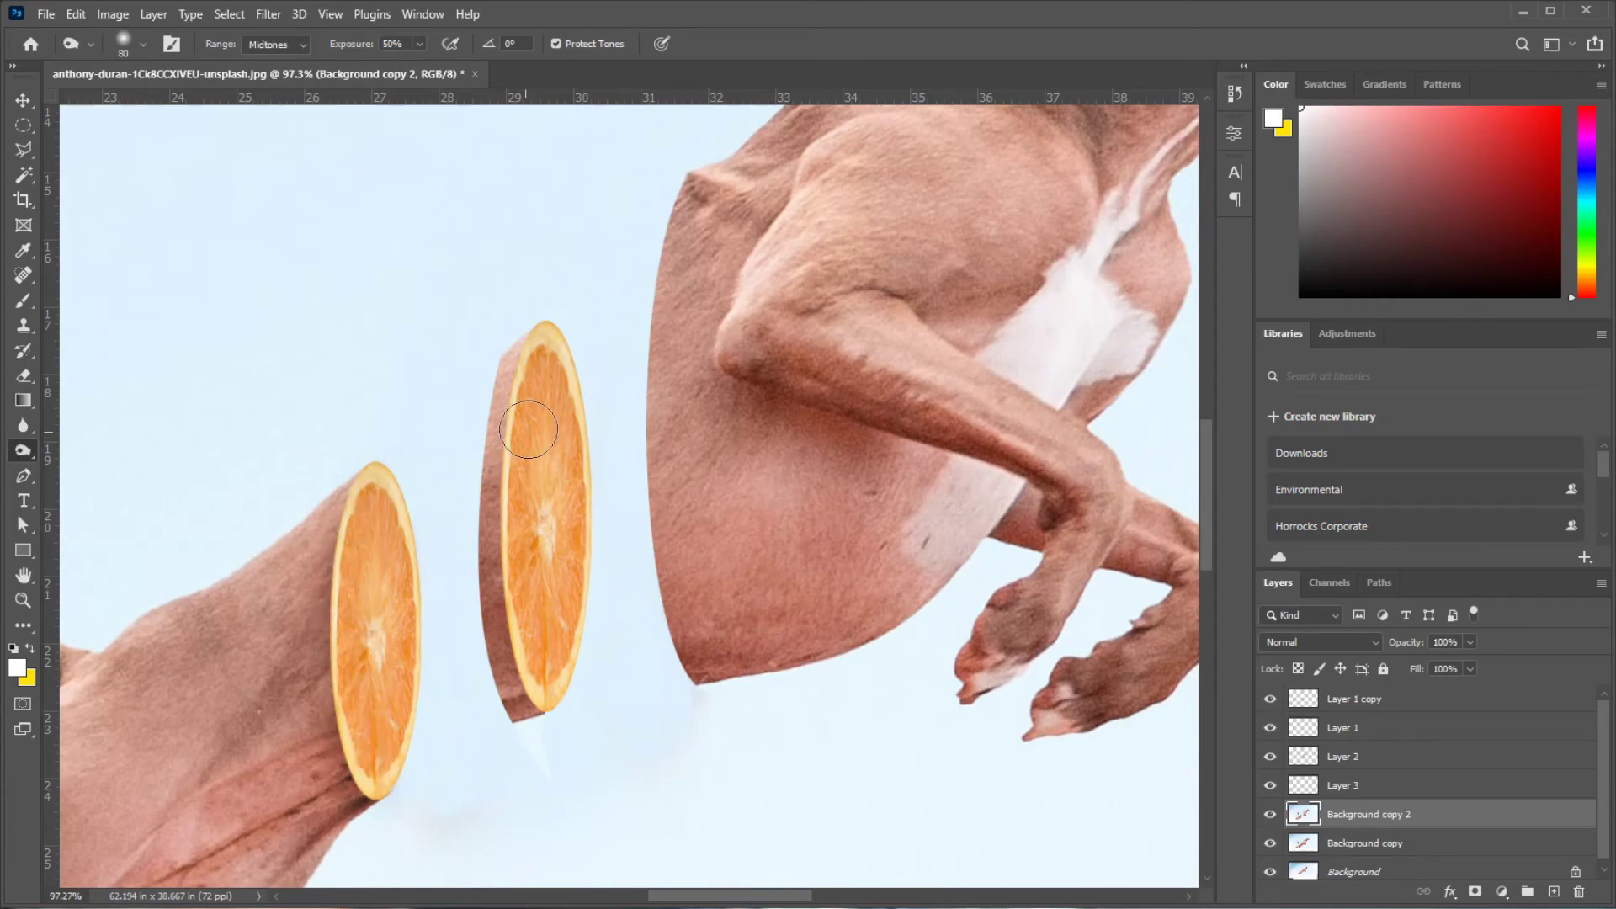
# Burn the cut edges of Layer 2's front body section and Layer 3's body sliver.
pyautogui.press('v')
pyautogui.click(685, 441)
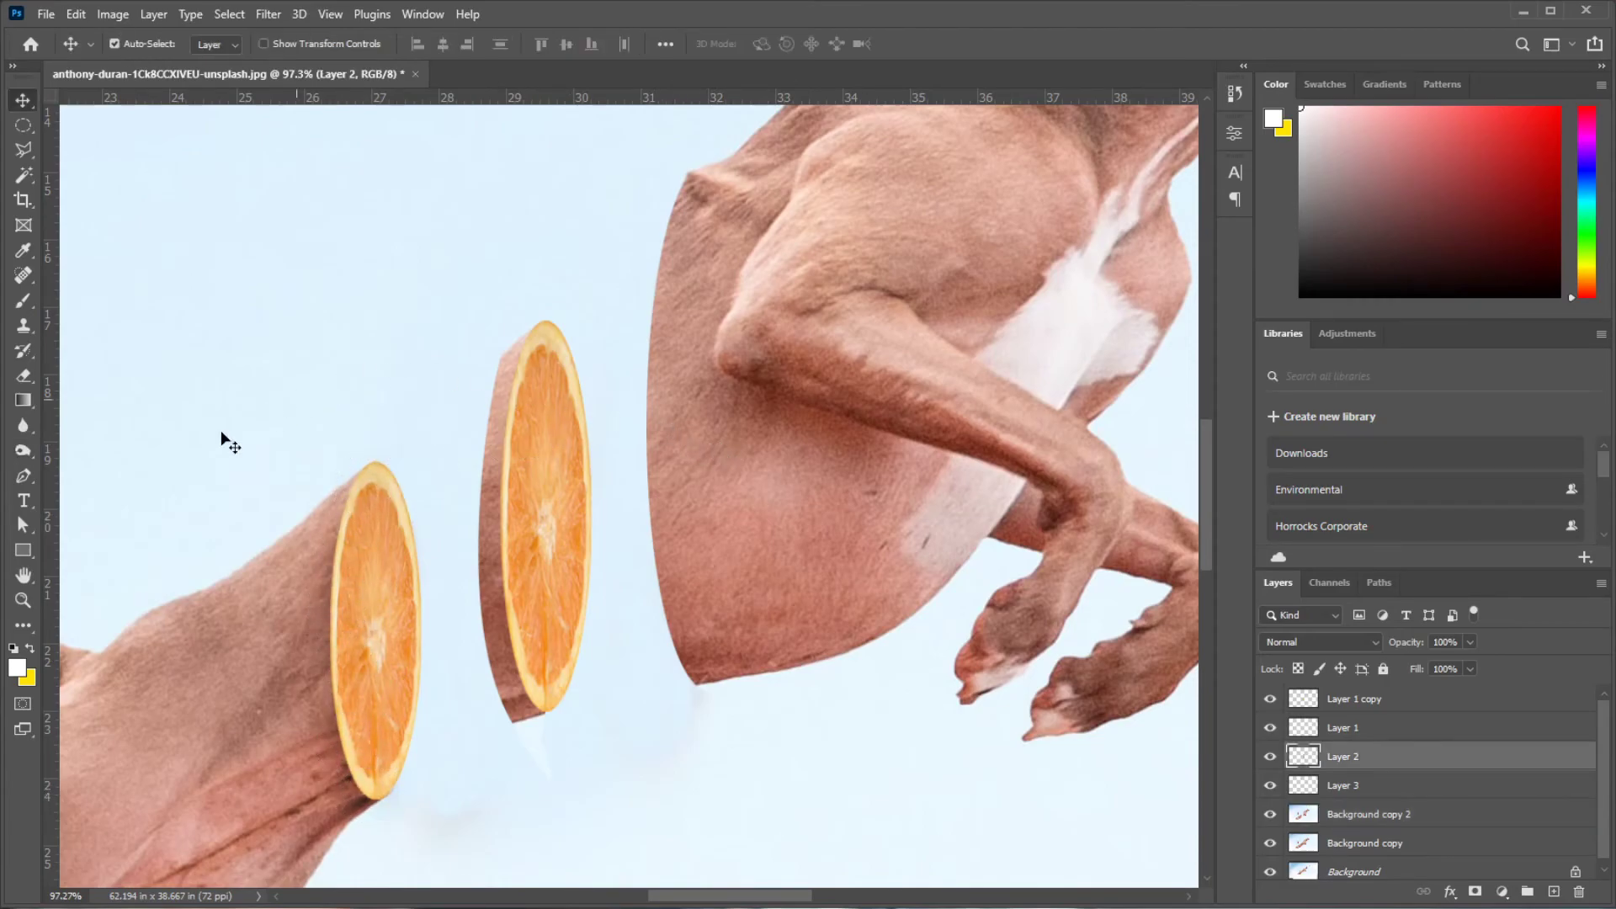
pyautogui.click(24, 450)
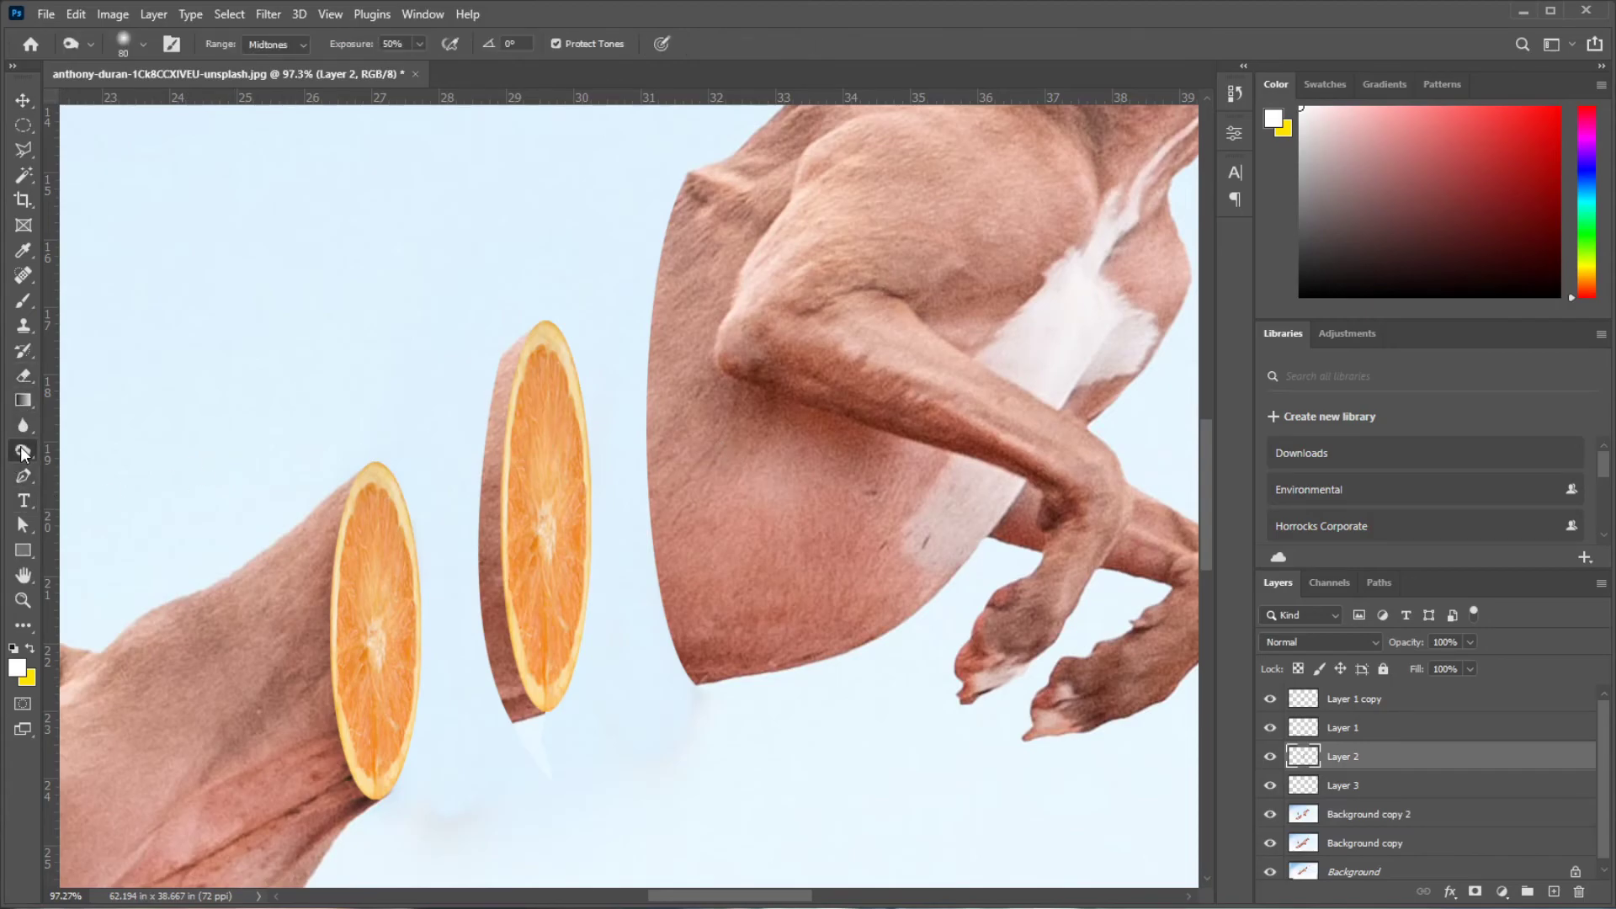
pyautogui.moveTo(682, 196); pyautogui.dragTo(686, 685)
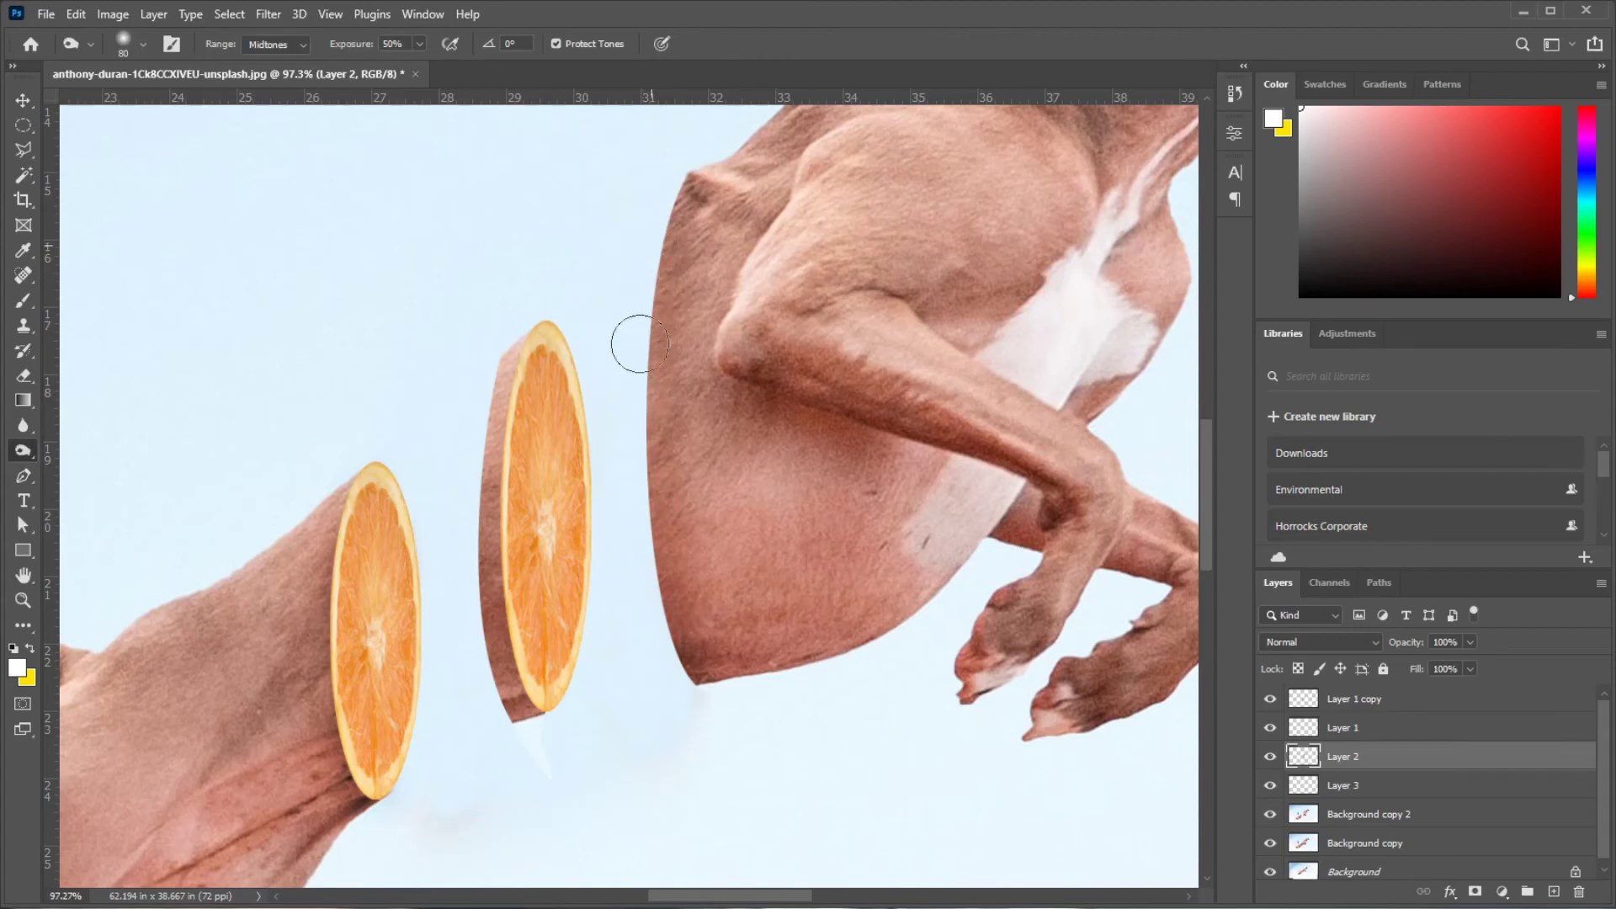
pyautogui.press('v')
pyautogui.click(494, 450)
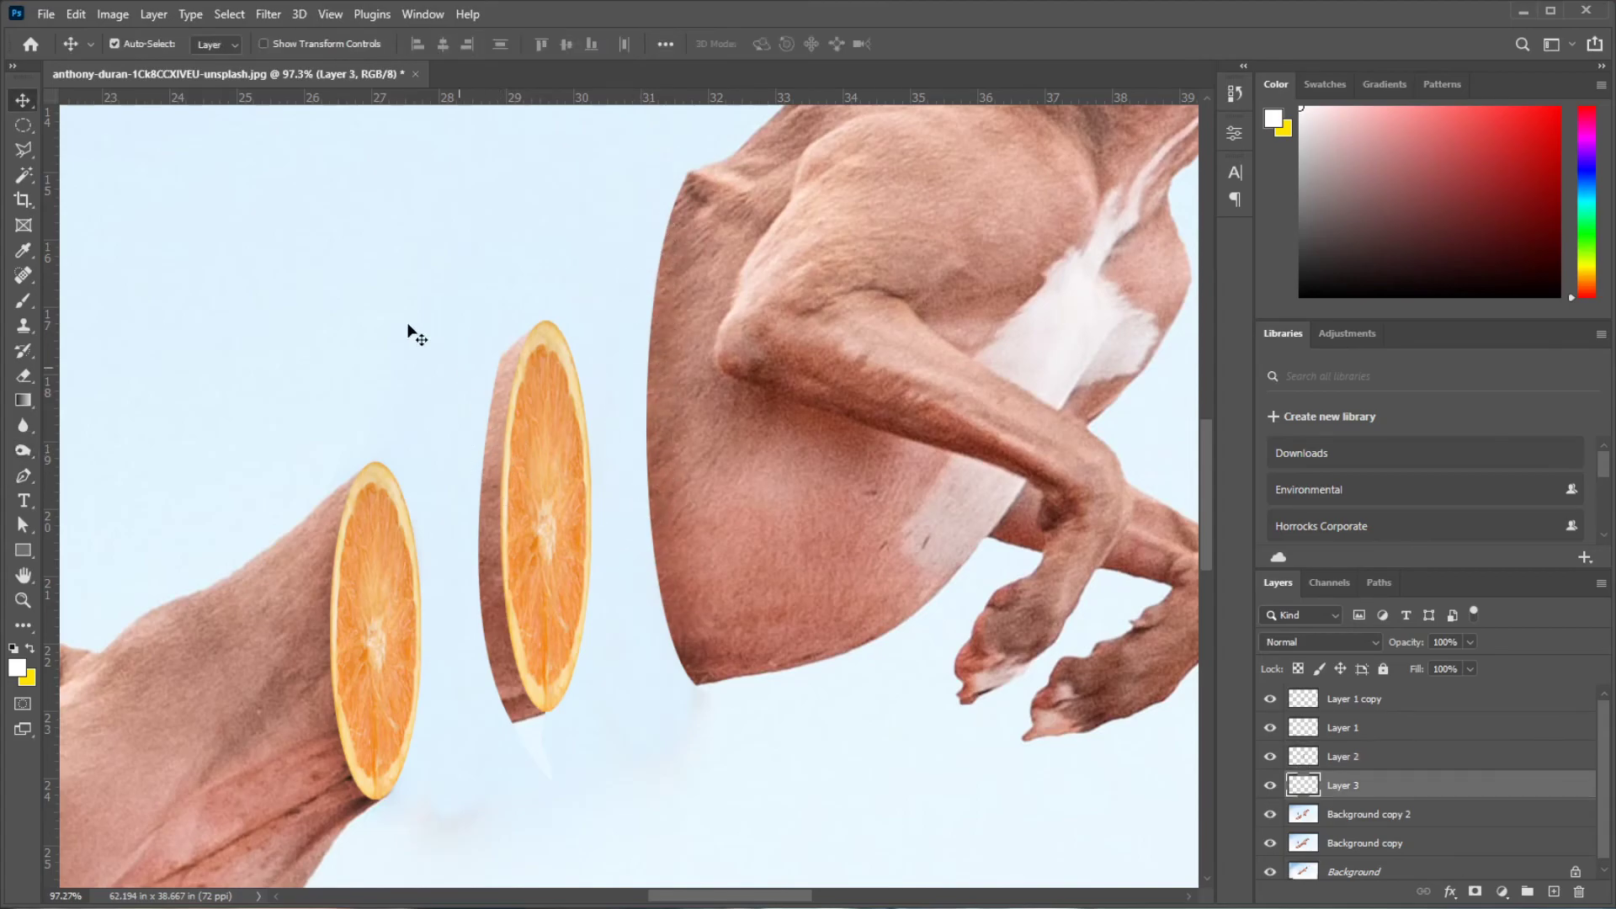
pyautogui.click(23, 450)
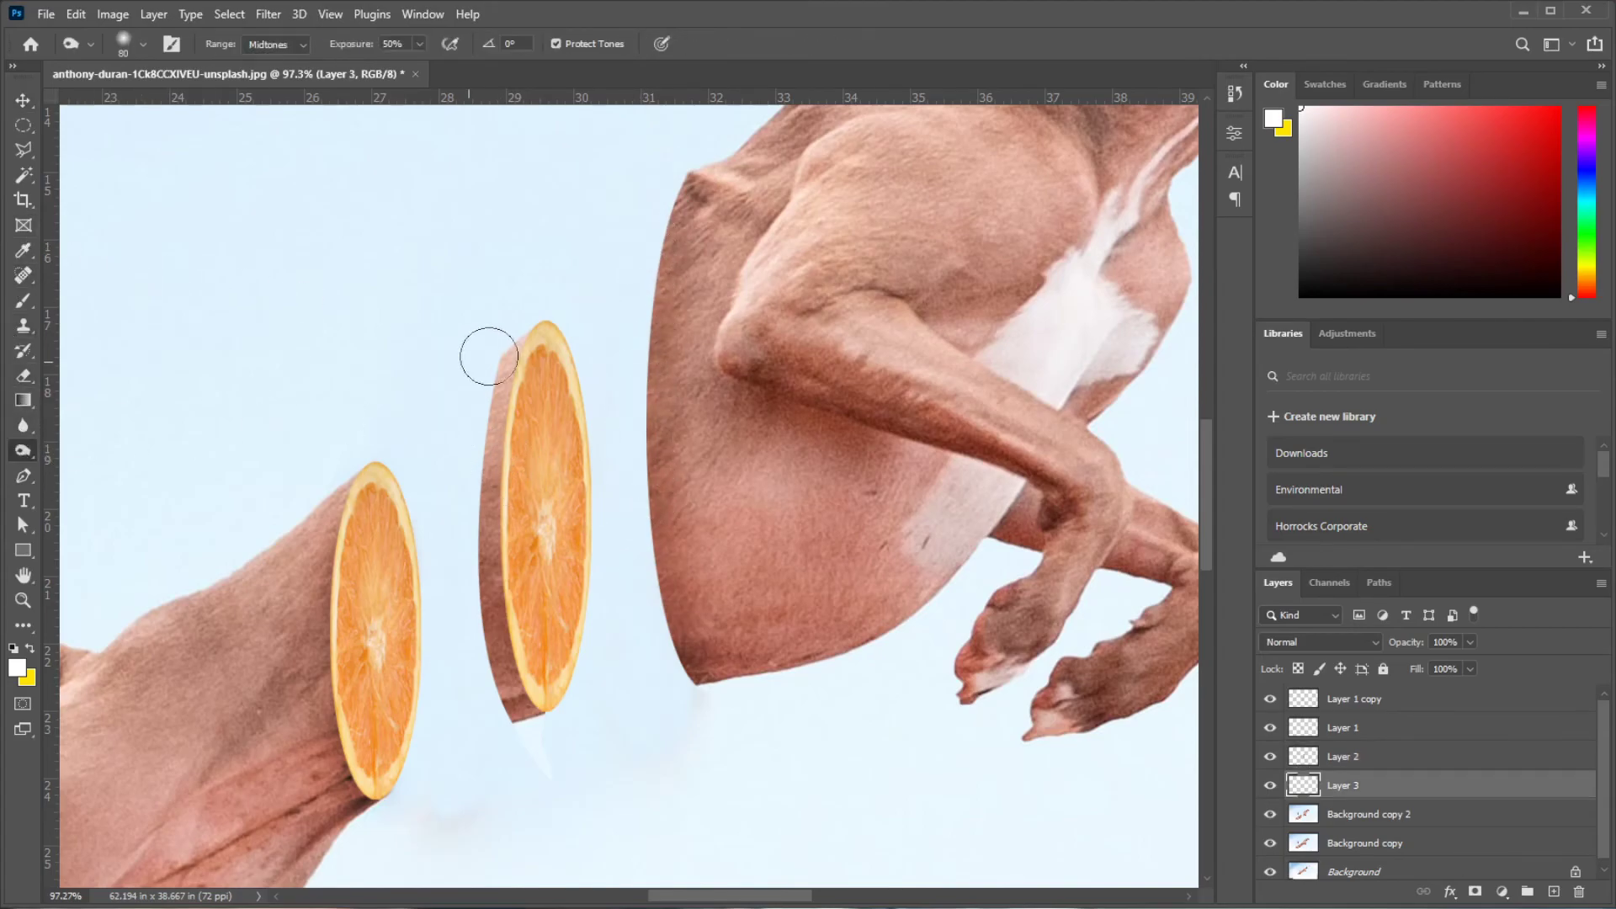
pyautogui.moveTo(486, 350)
pyautogui.mouseDown()
pyautogui.moveTo(534, 342)
pyautogui.moveTo(505, 547)
pyautogui.moveTo(542, 718)
pyautogui.moveTo(547, 685)
pyautogui.mouseUp()
# Zoom out to the full image and paste a whole orange, scaled to about 53% at the dog's mouth.
pyautogui.press('z')
pyautogui.moveTo(669, 476); pyautogui.dragTo(572, 431)
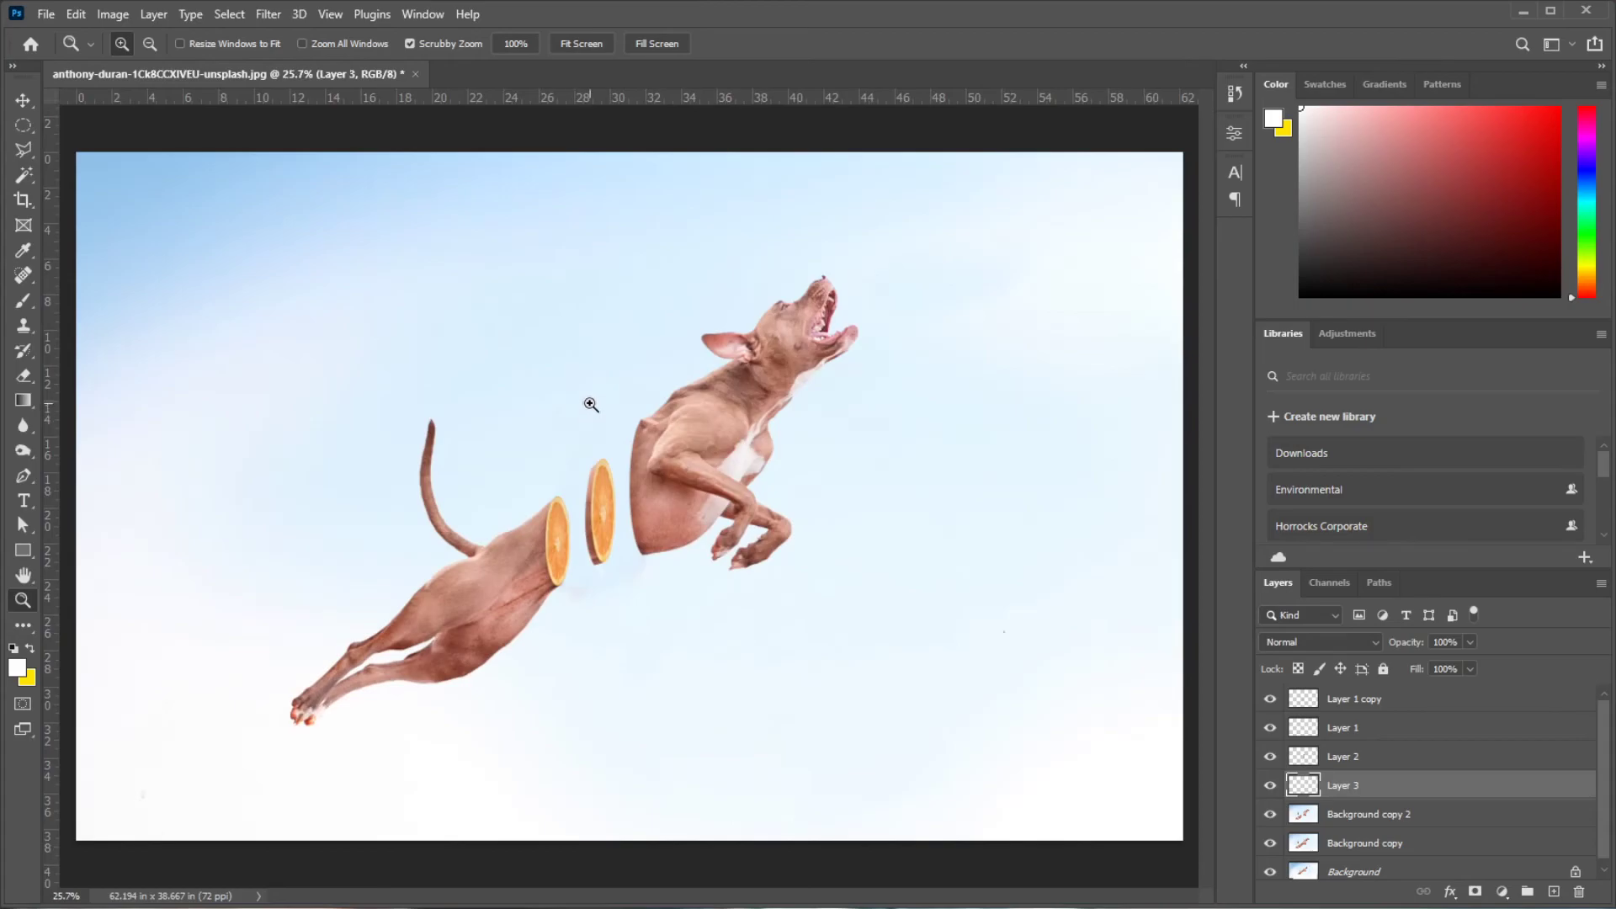
pyautogui.moveTo(572, 431); pyautogui.dragTo(565, 465)
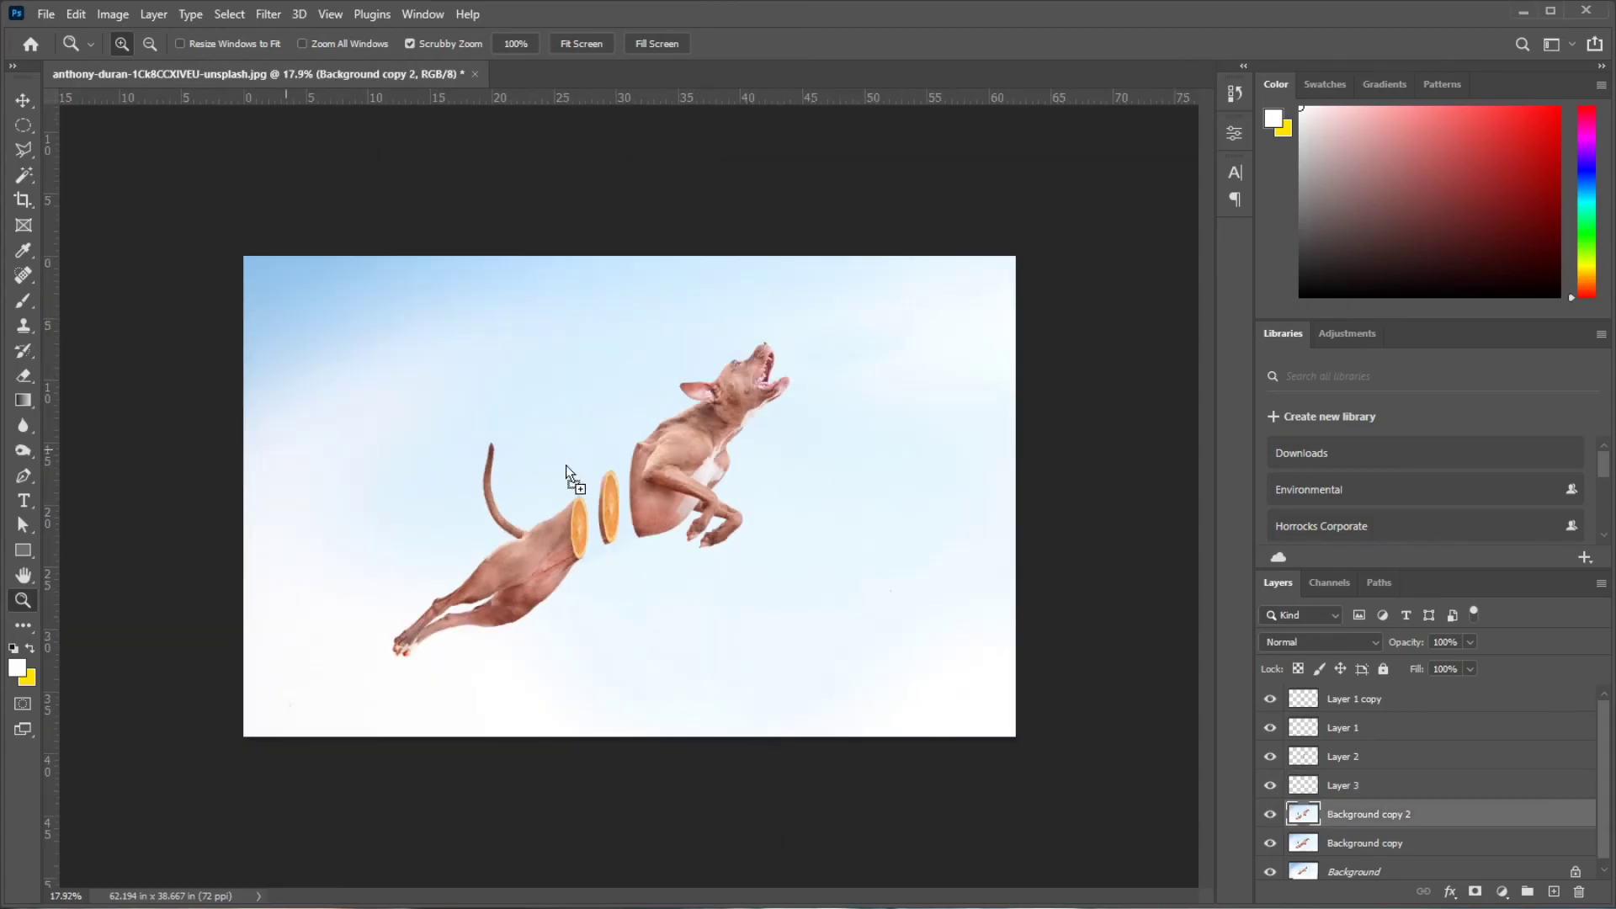
pyautogui.hotkey('ctrl', 'v')
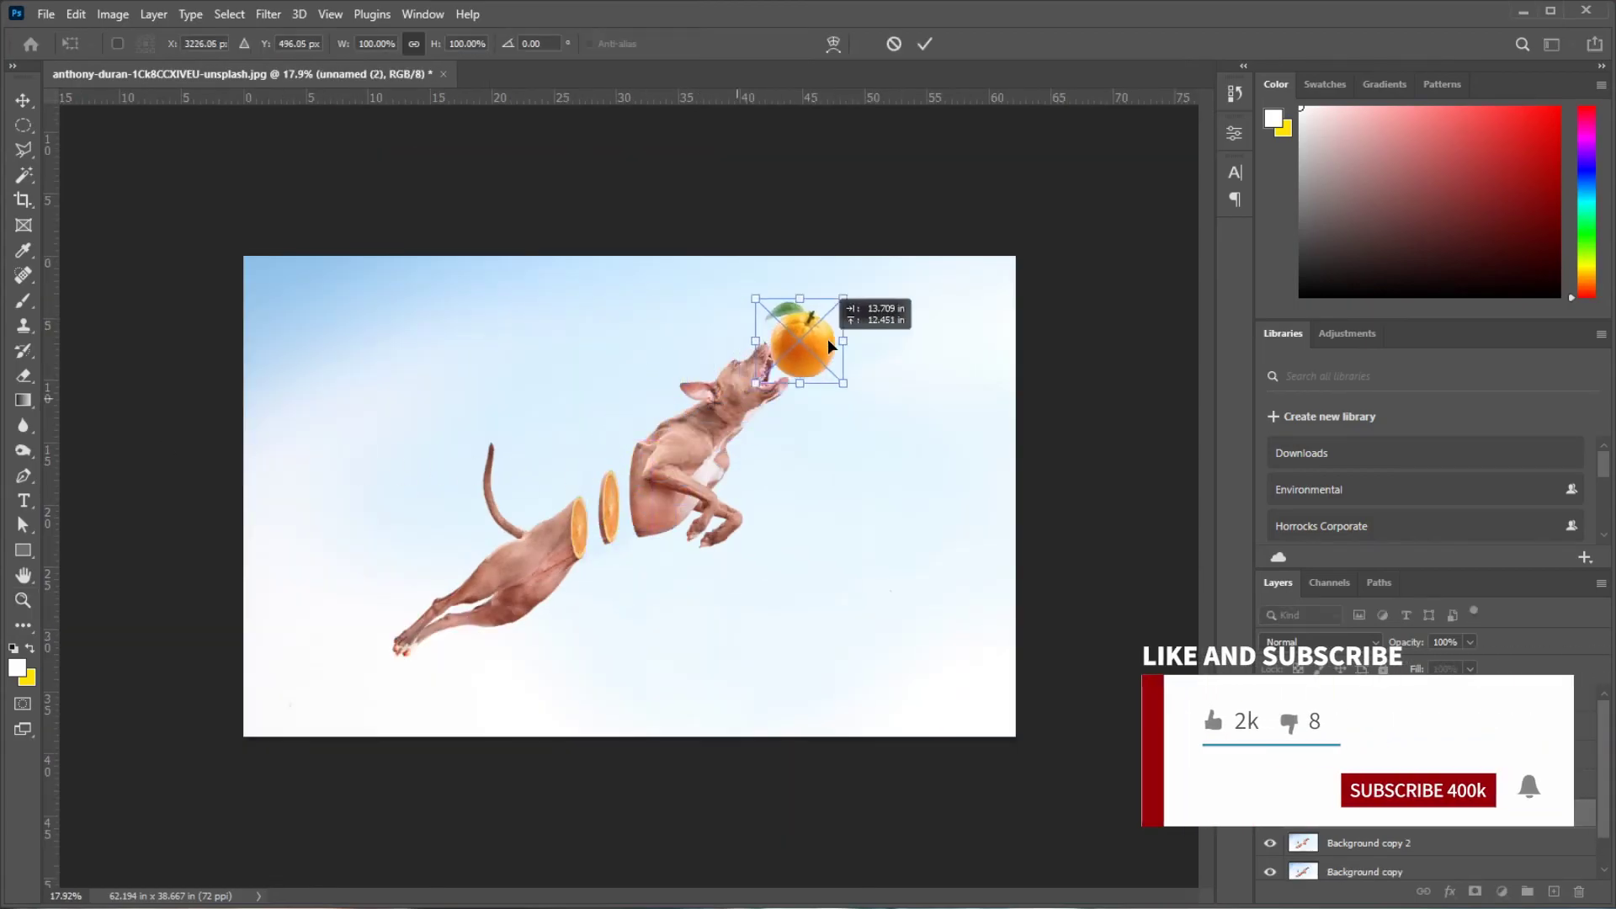
pyautogui.moveTo(644, 502)
pyautogui.mouseDown()
pyautogui.moveTo(870, 337)
pyautogui.moveTo(842, 299)
pyautogui.moveTo(835, 348)
pyautogui.mouseUp()
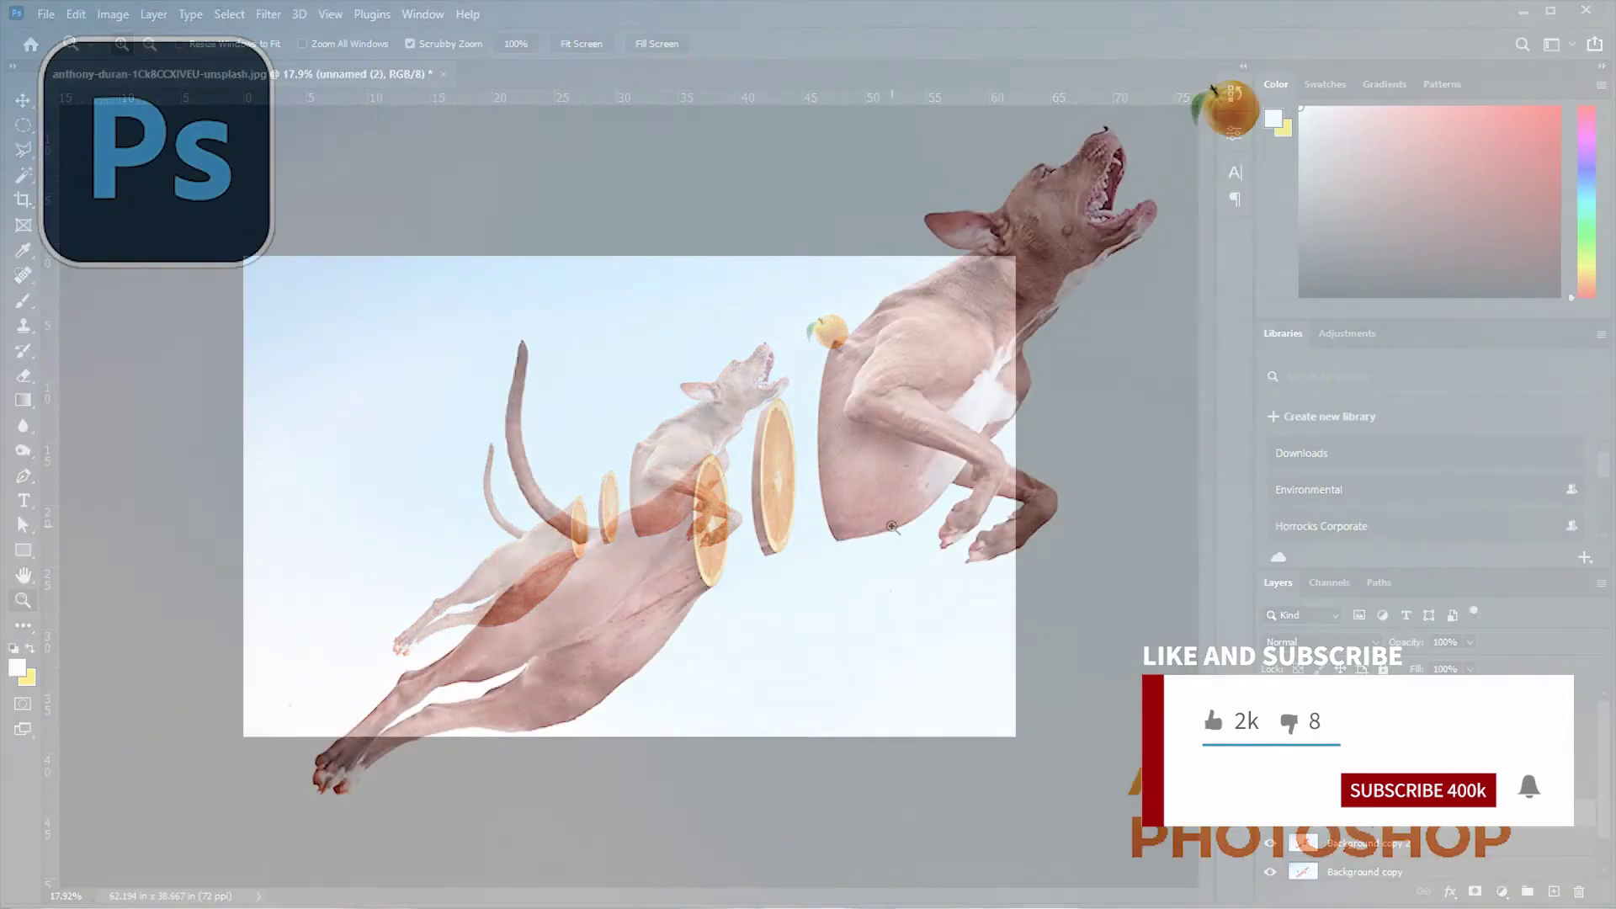